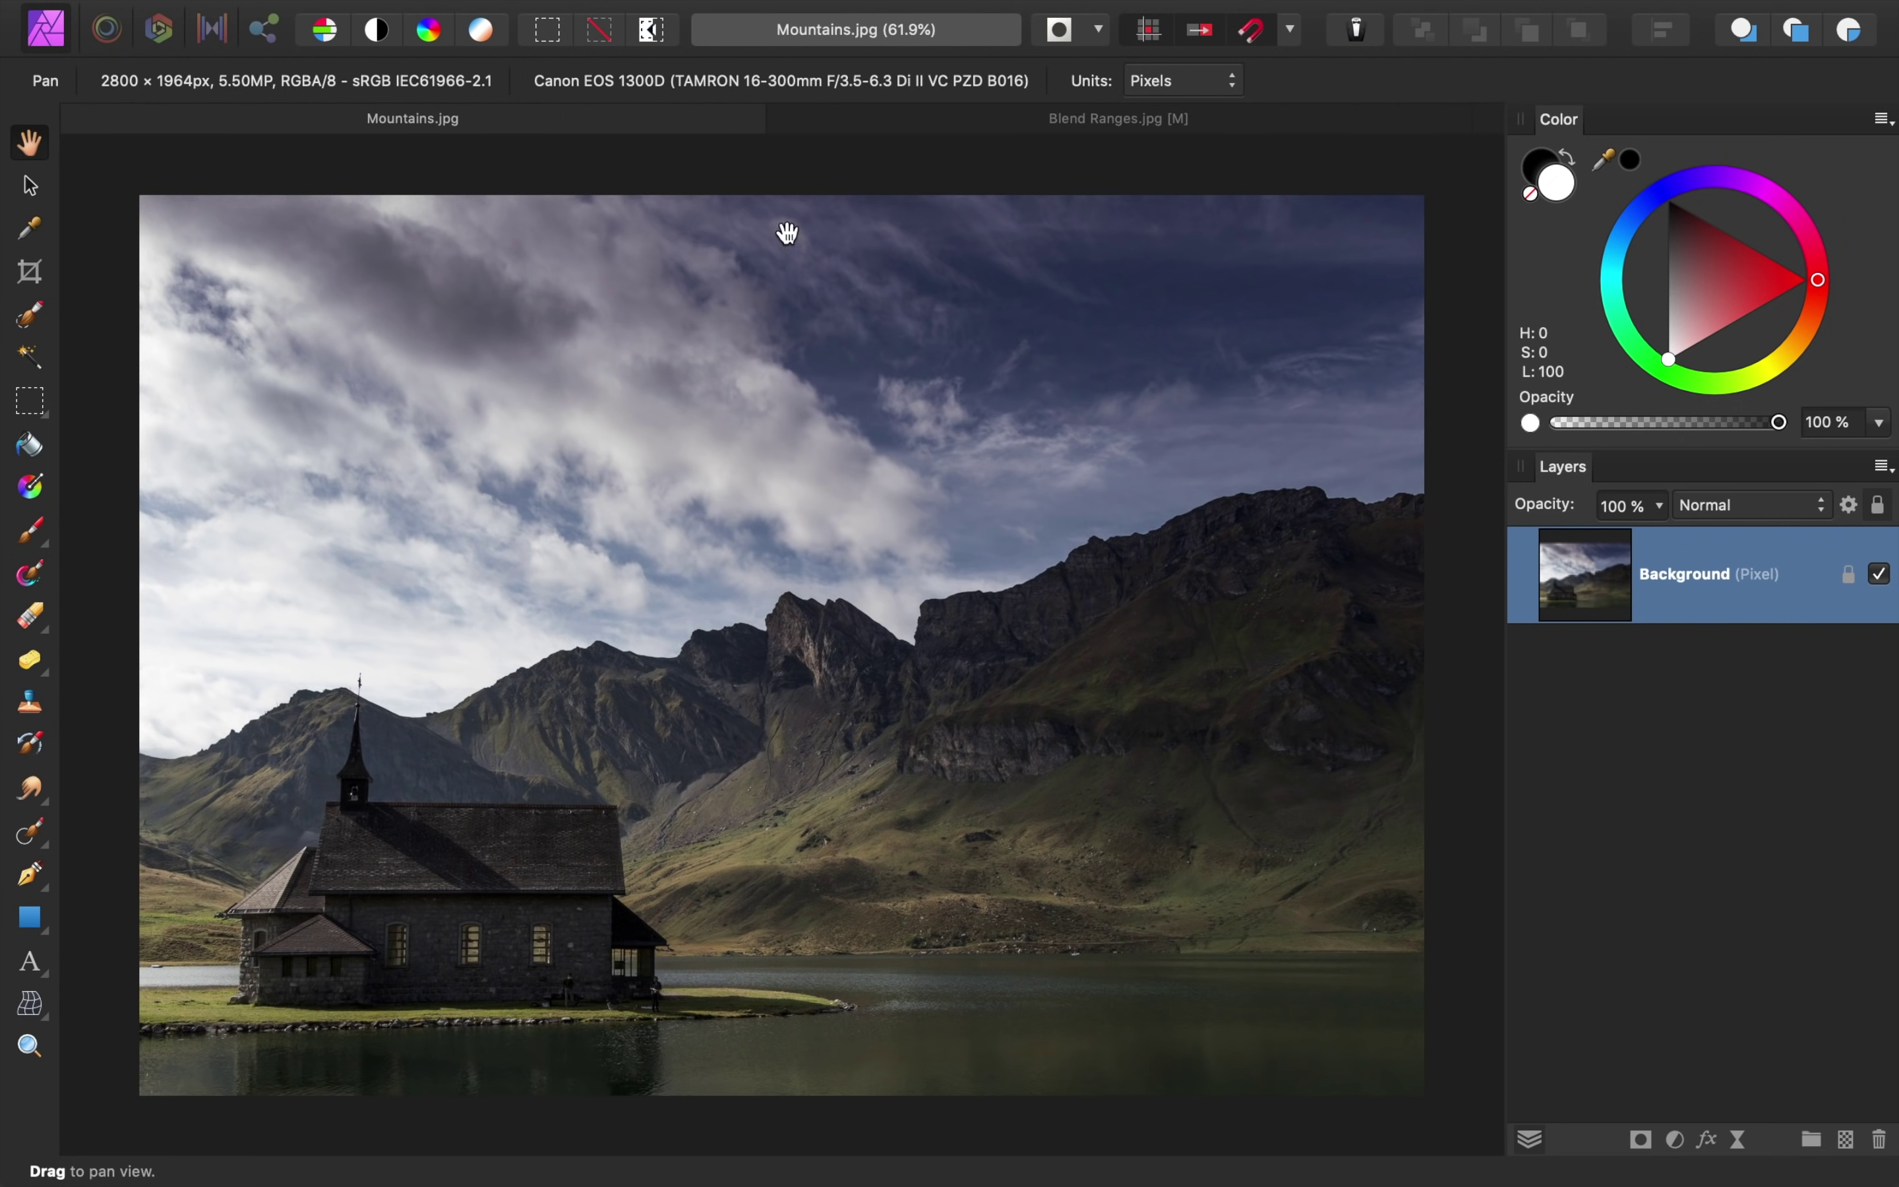
- Switch from Mountains.jpg to the Blend Ranges.jpg stripe test image
left_click(861, 124)
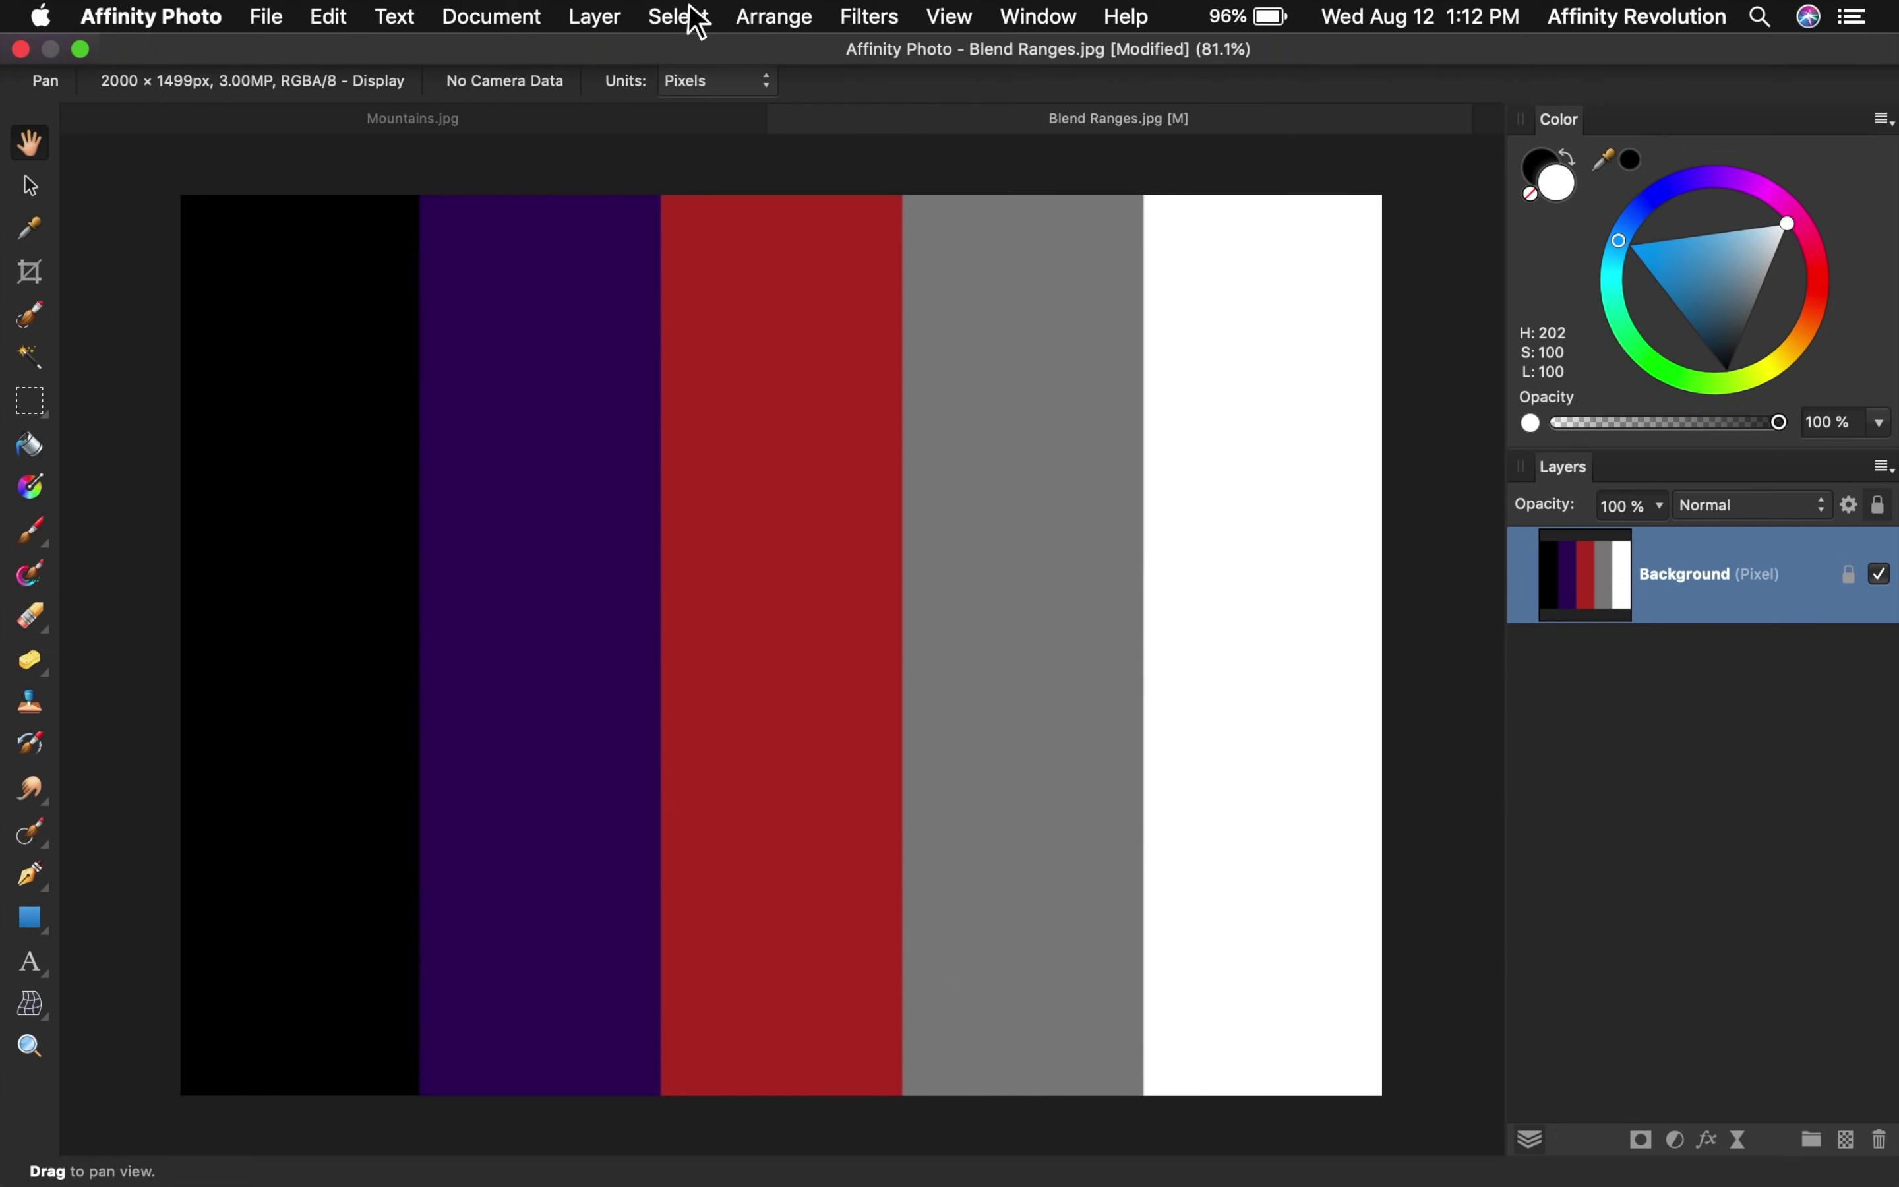
- Add a bright green fill layer over the stripe image and open its Blend Options
left_click(620, 22)
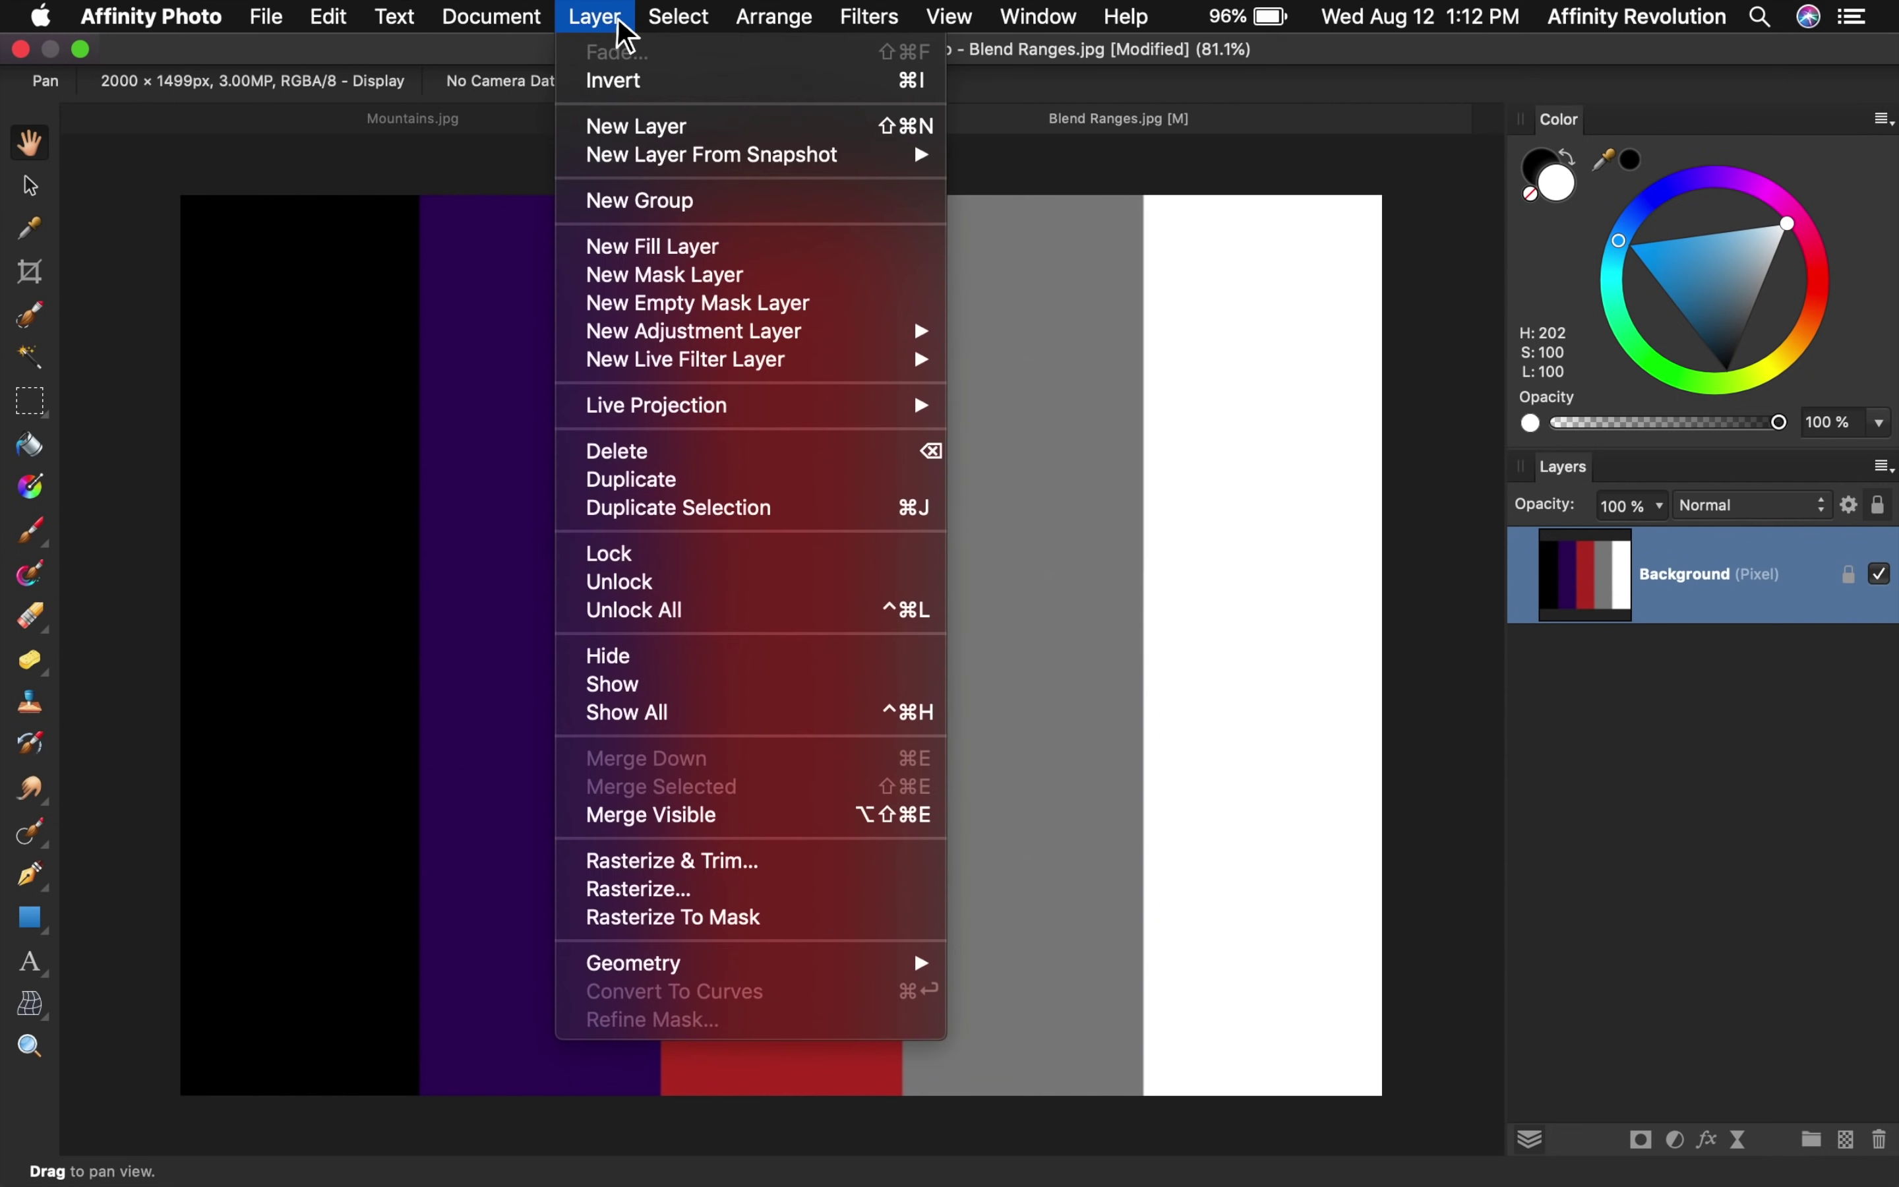
left_click(634, 257)
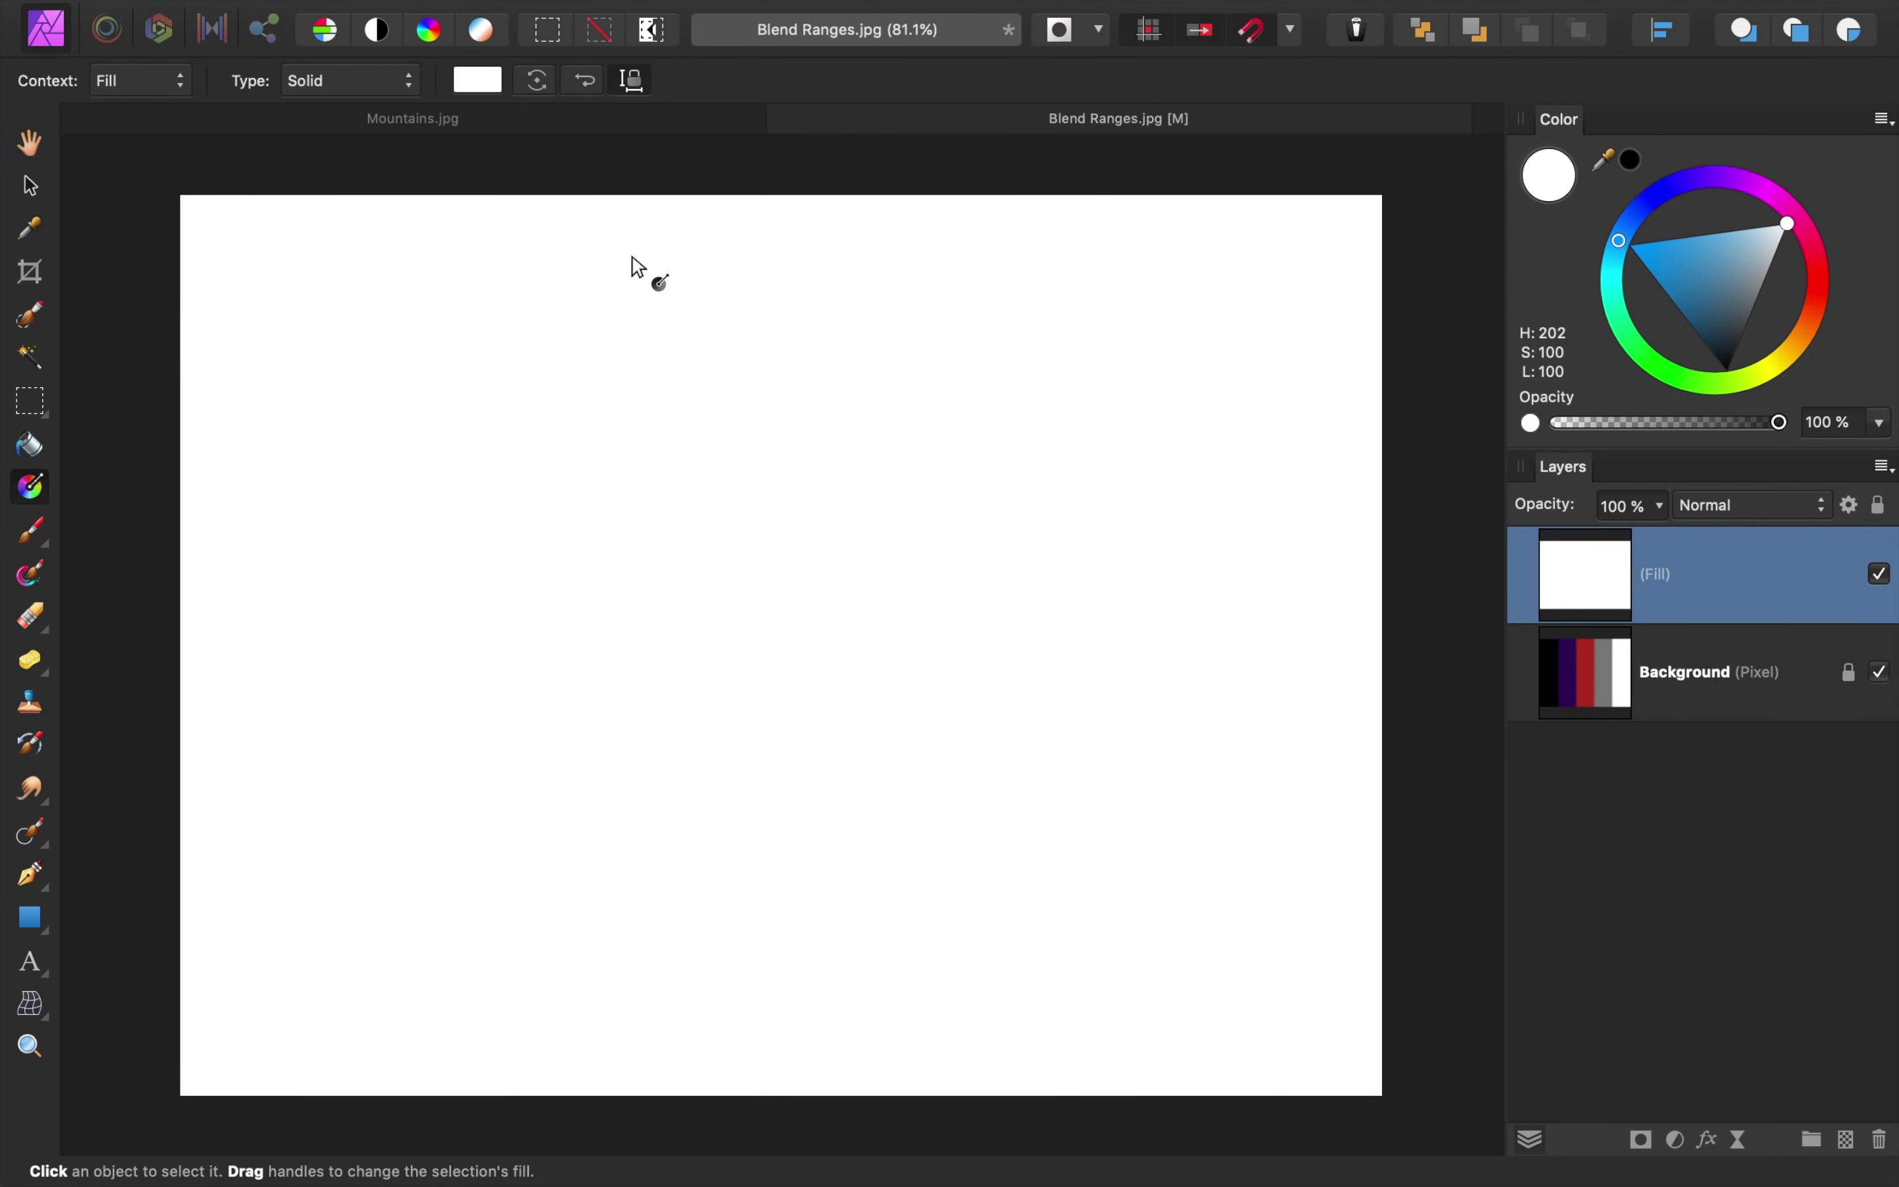
left_click(1684, 373)
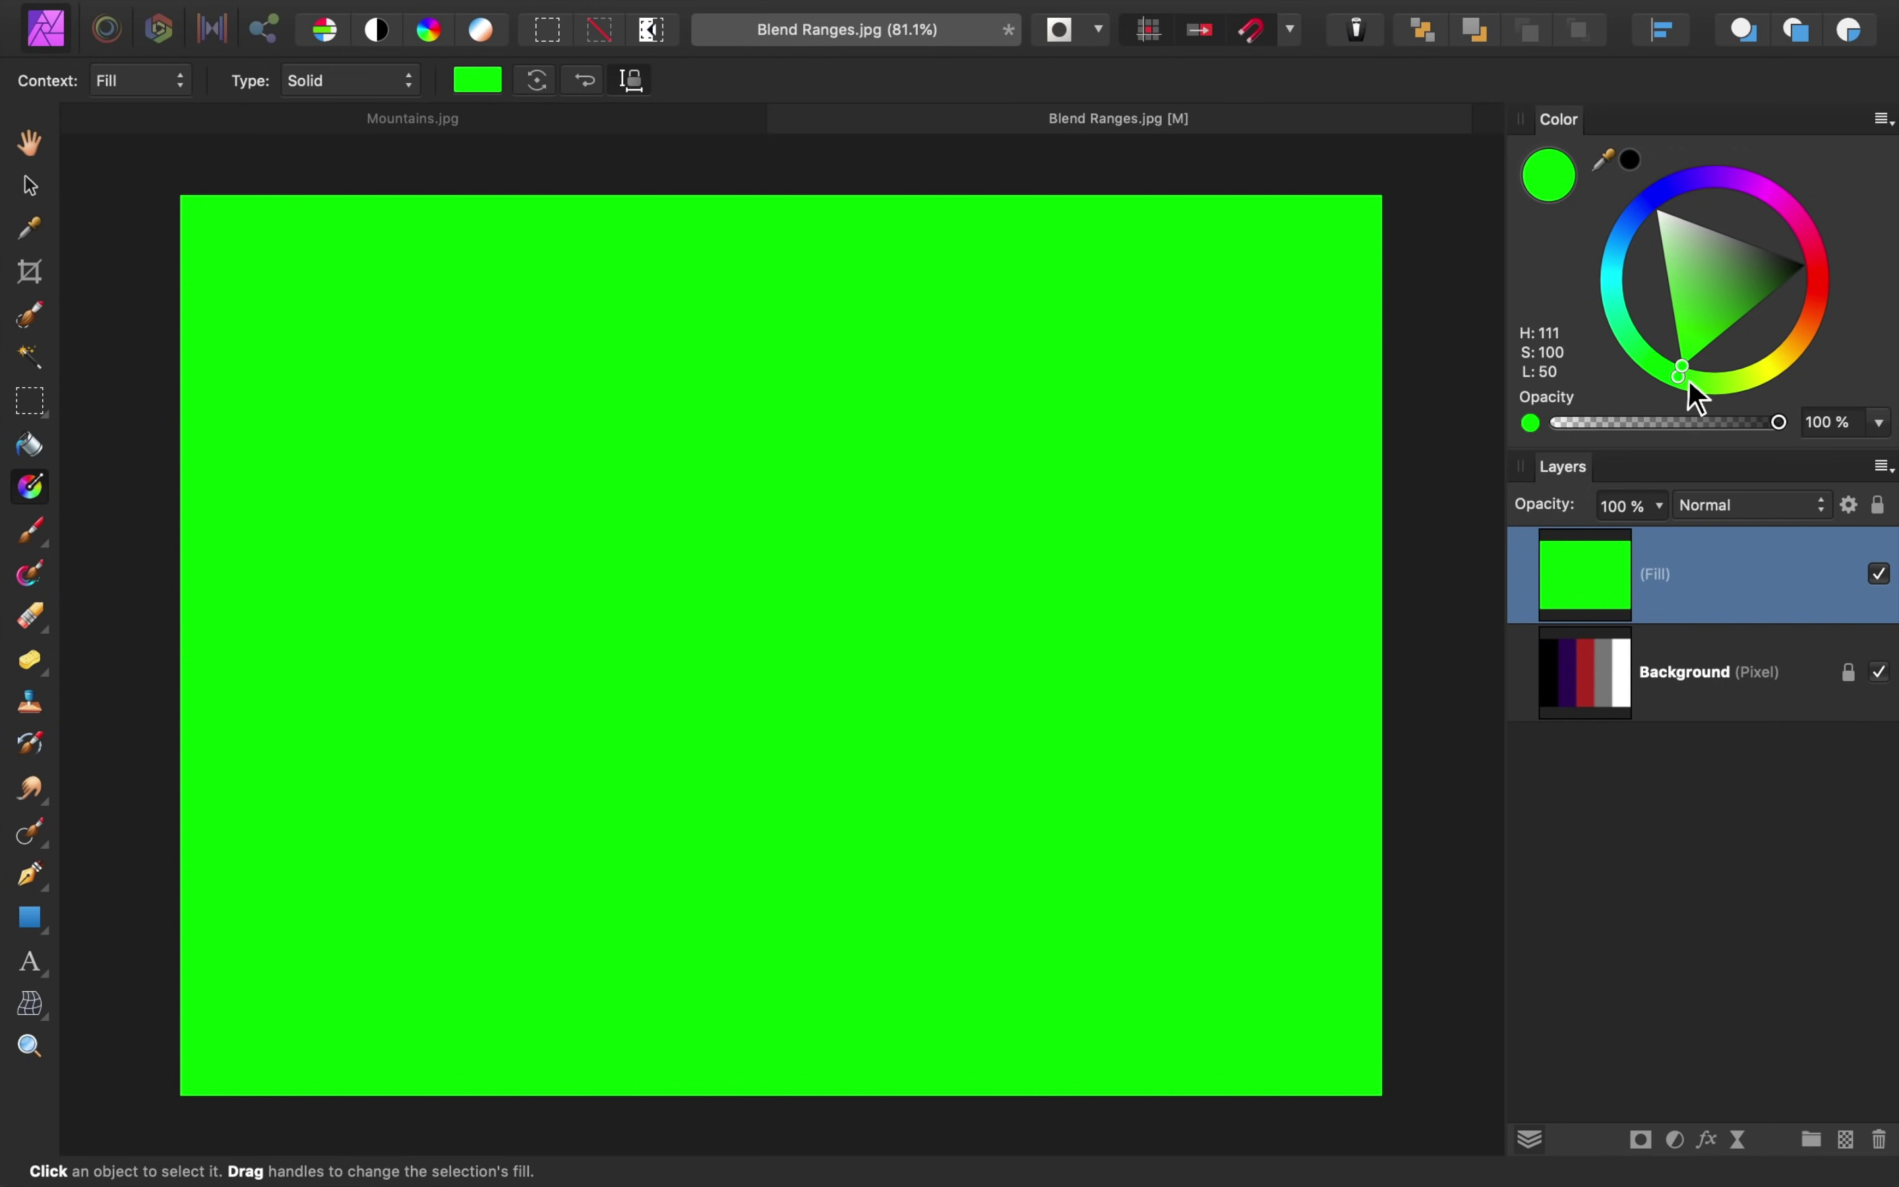
left_click(1850, 505)
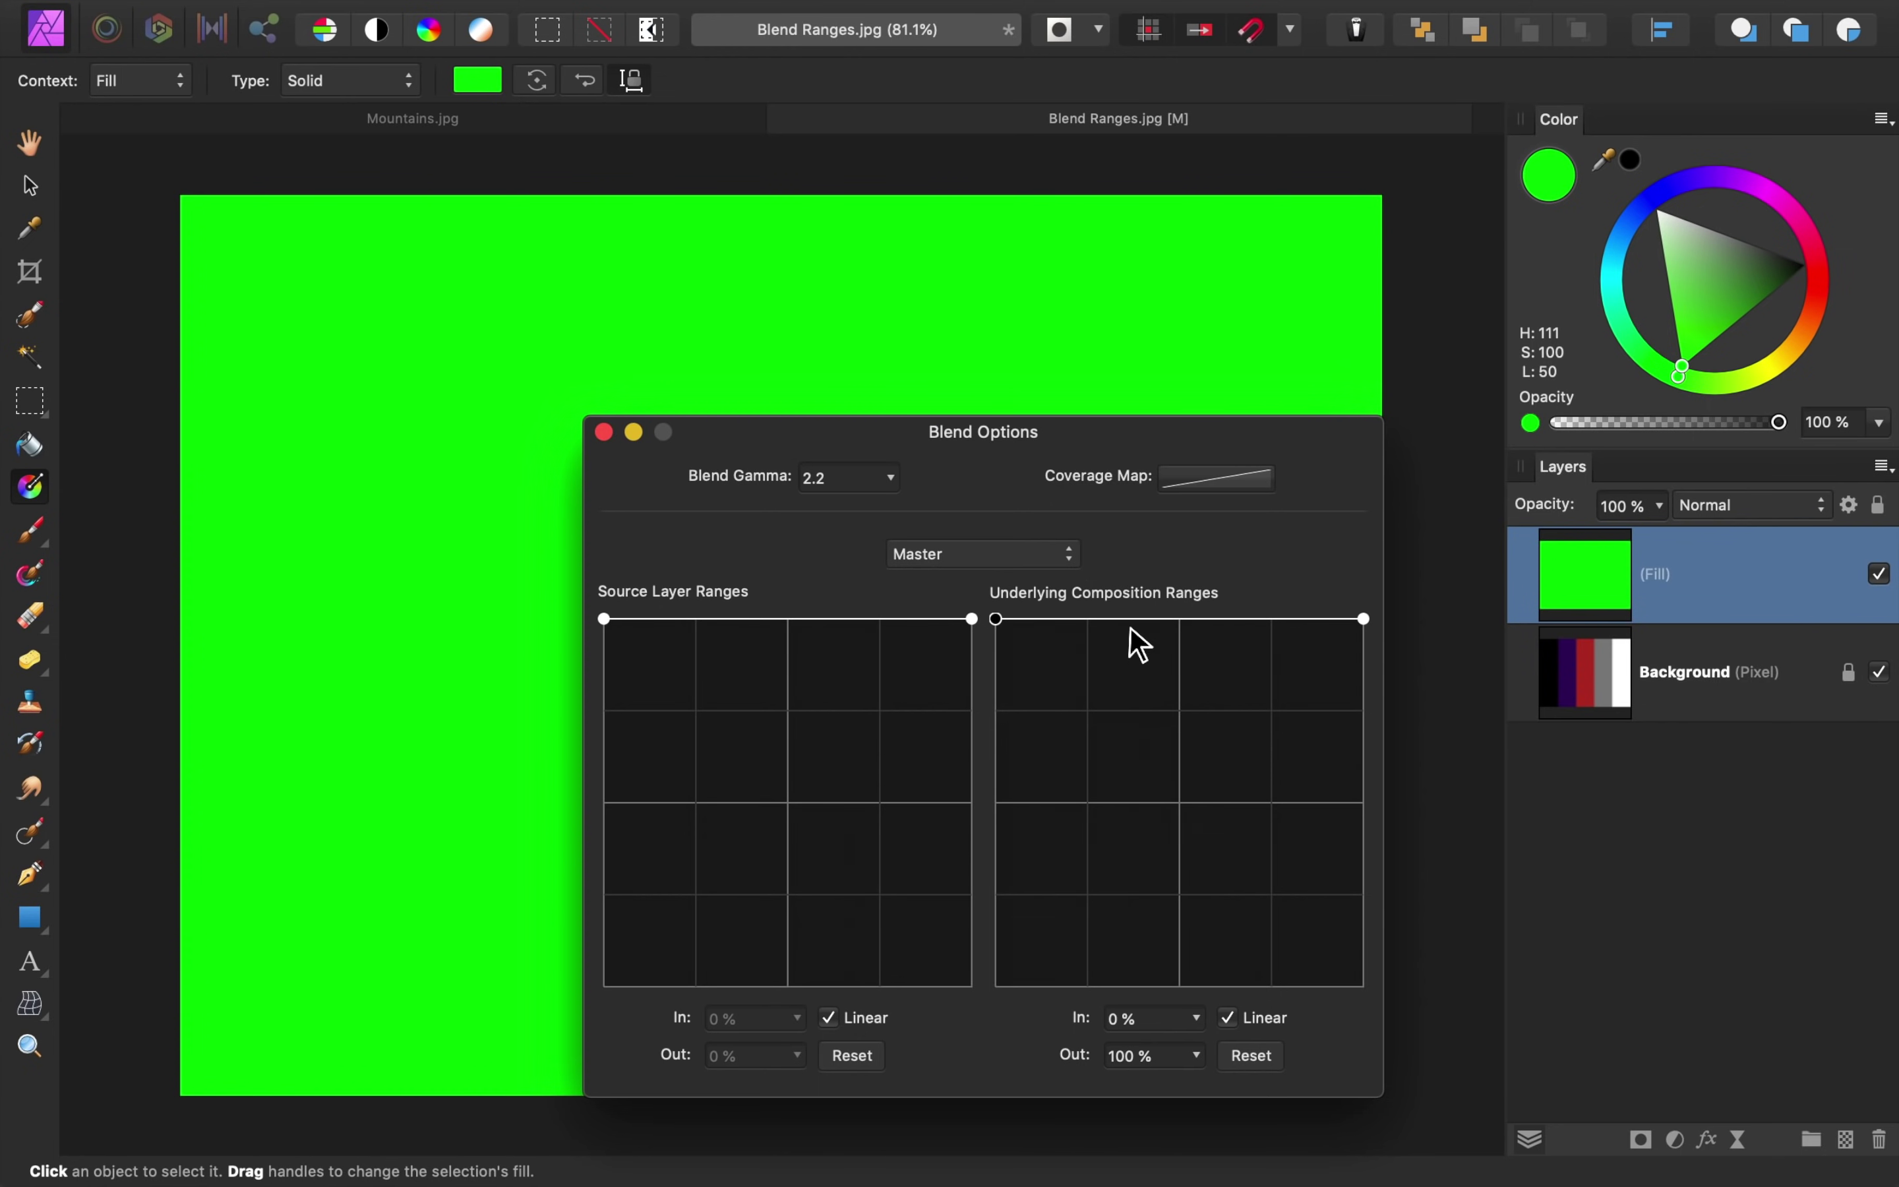
- Test the green fill's underlying ranges, ending faded to 0% over the brightest tones
left_click_drag(996, 625, 986, 1044)
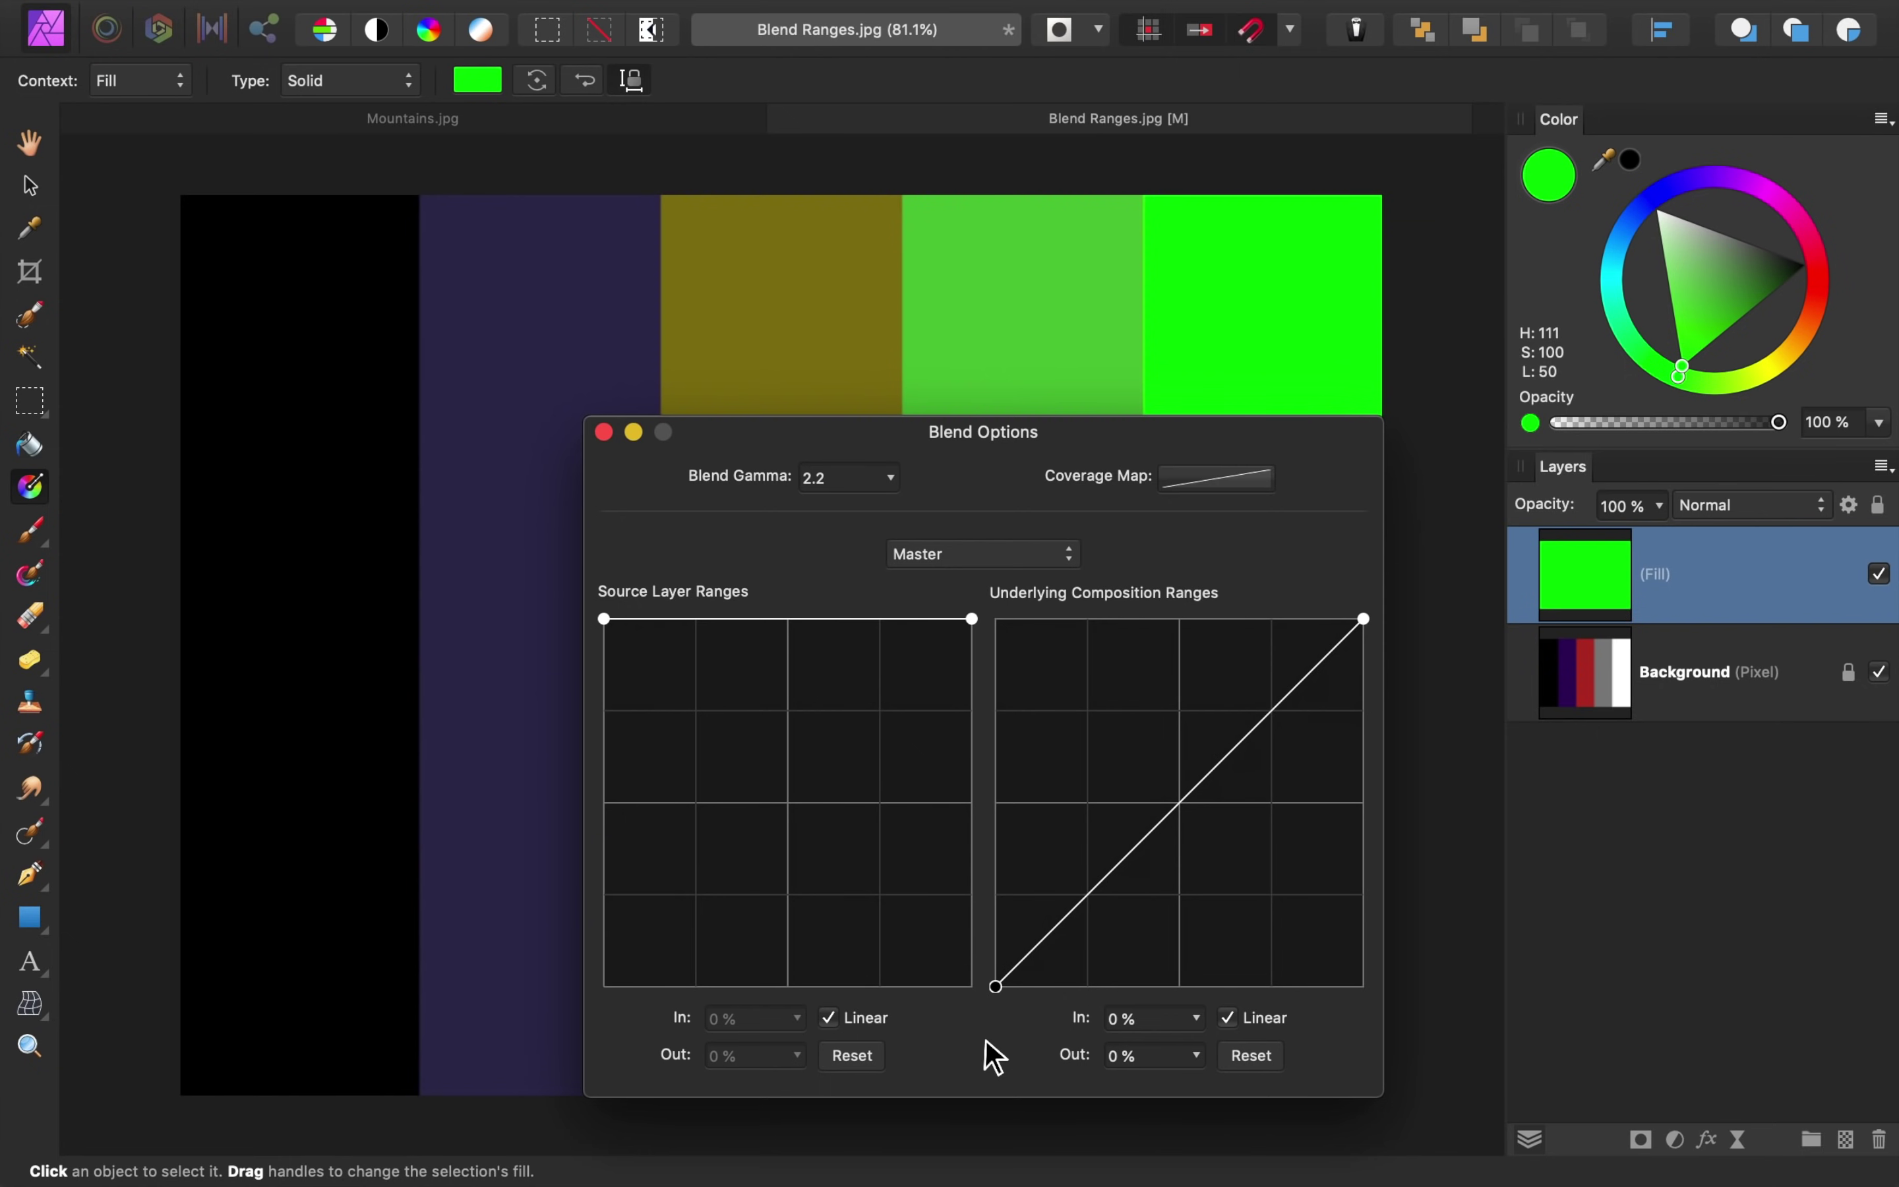
left_click_drag(995, 991, 932, 598)
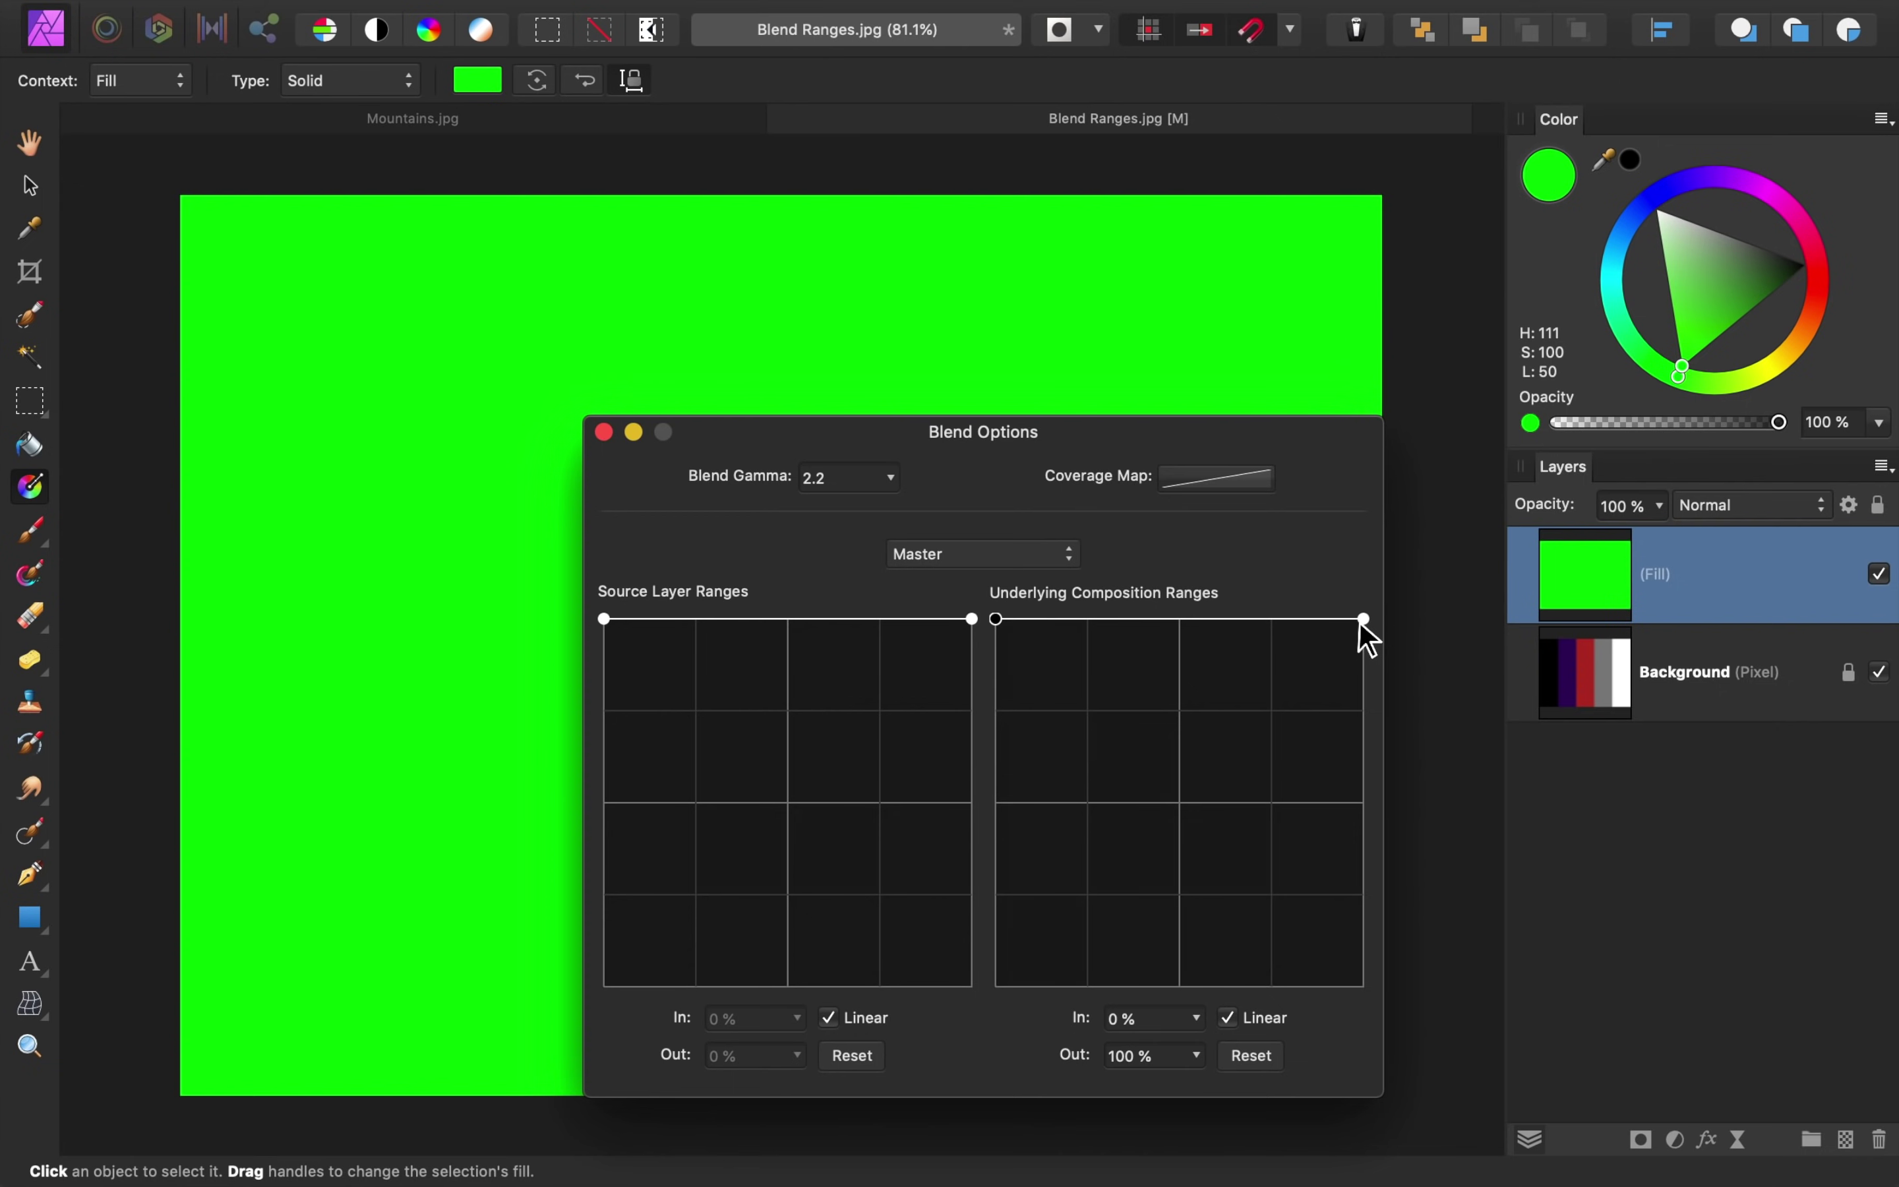
left_click_drag(1363, 626, 1444, 1040)
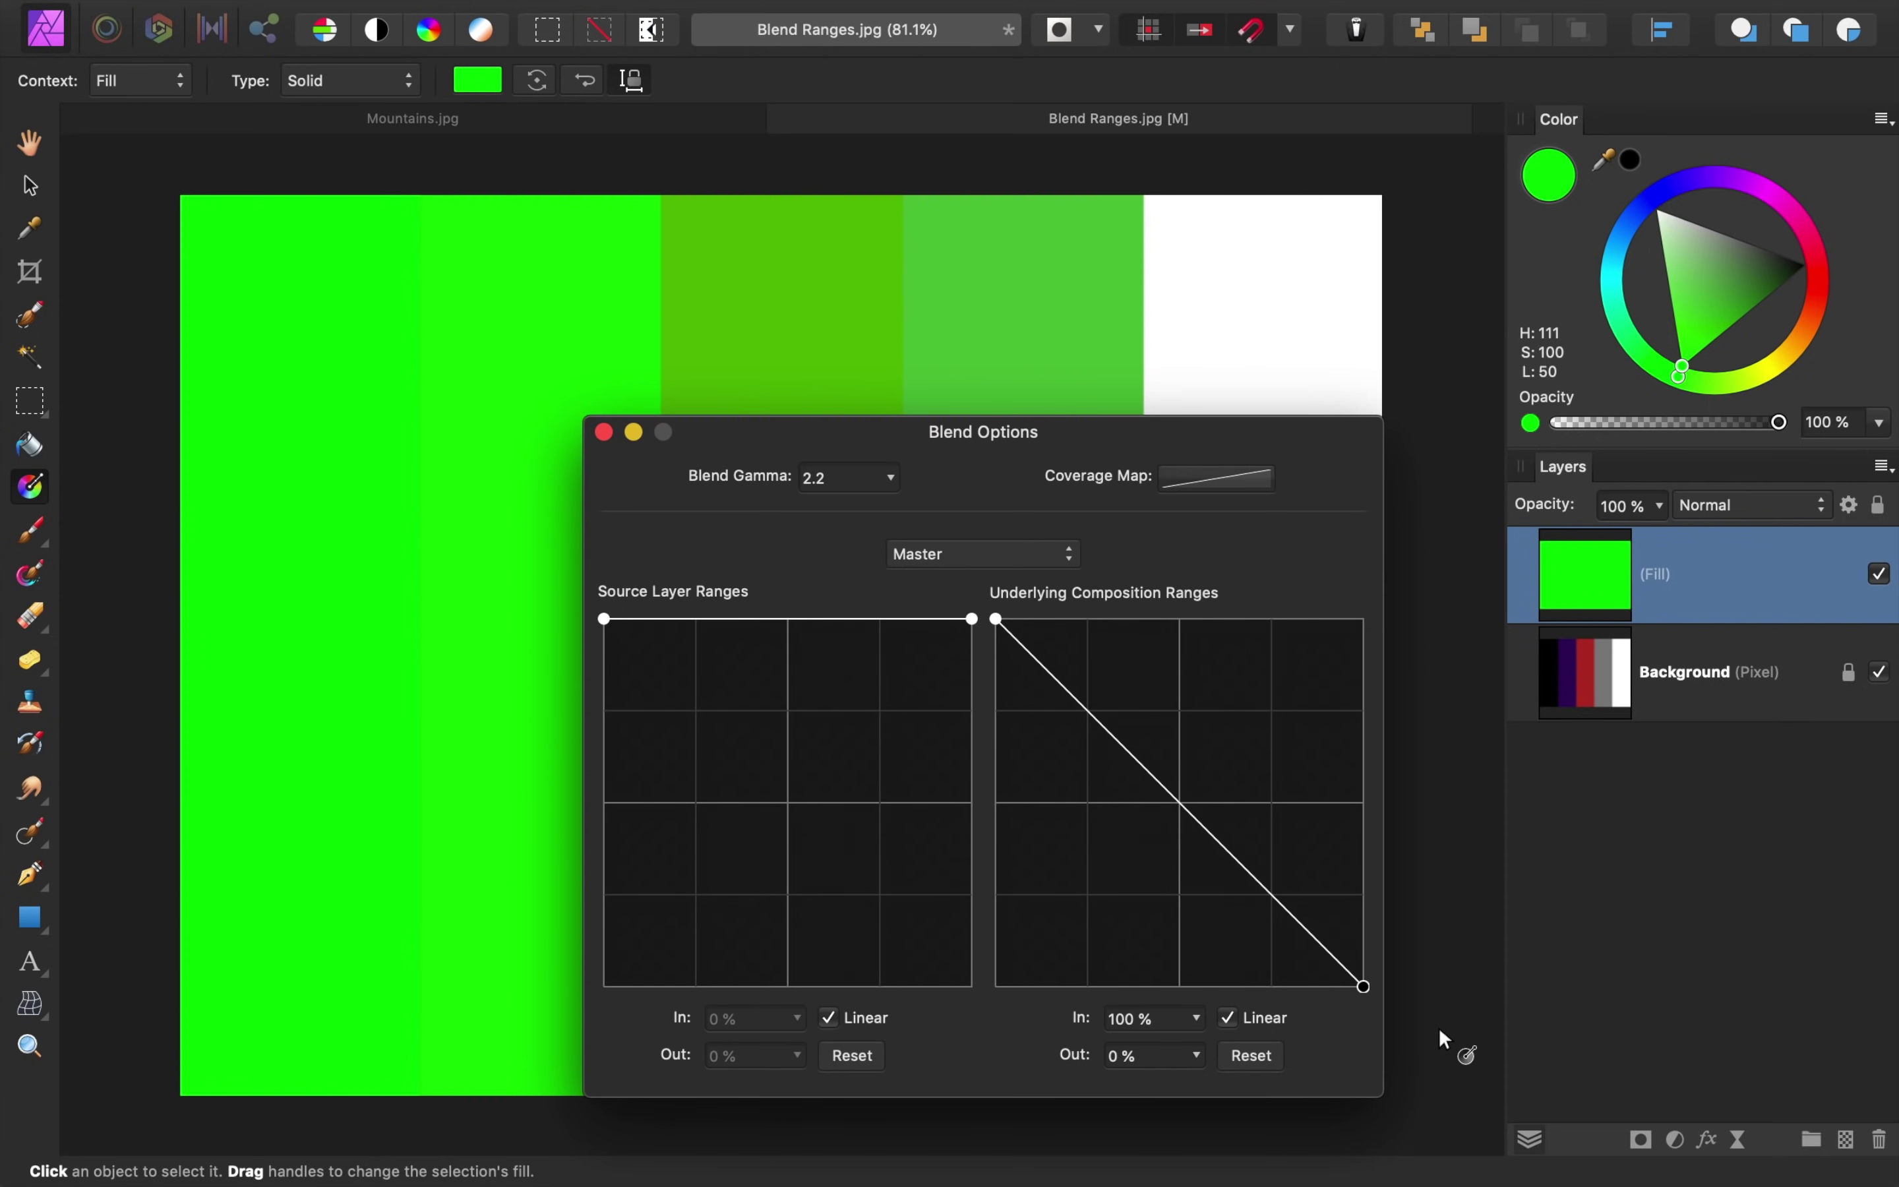
left_click_drag(1363, 987, 1018, 1019)
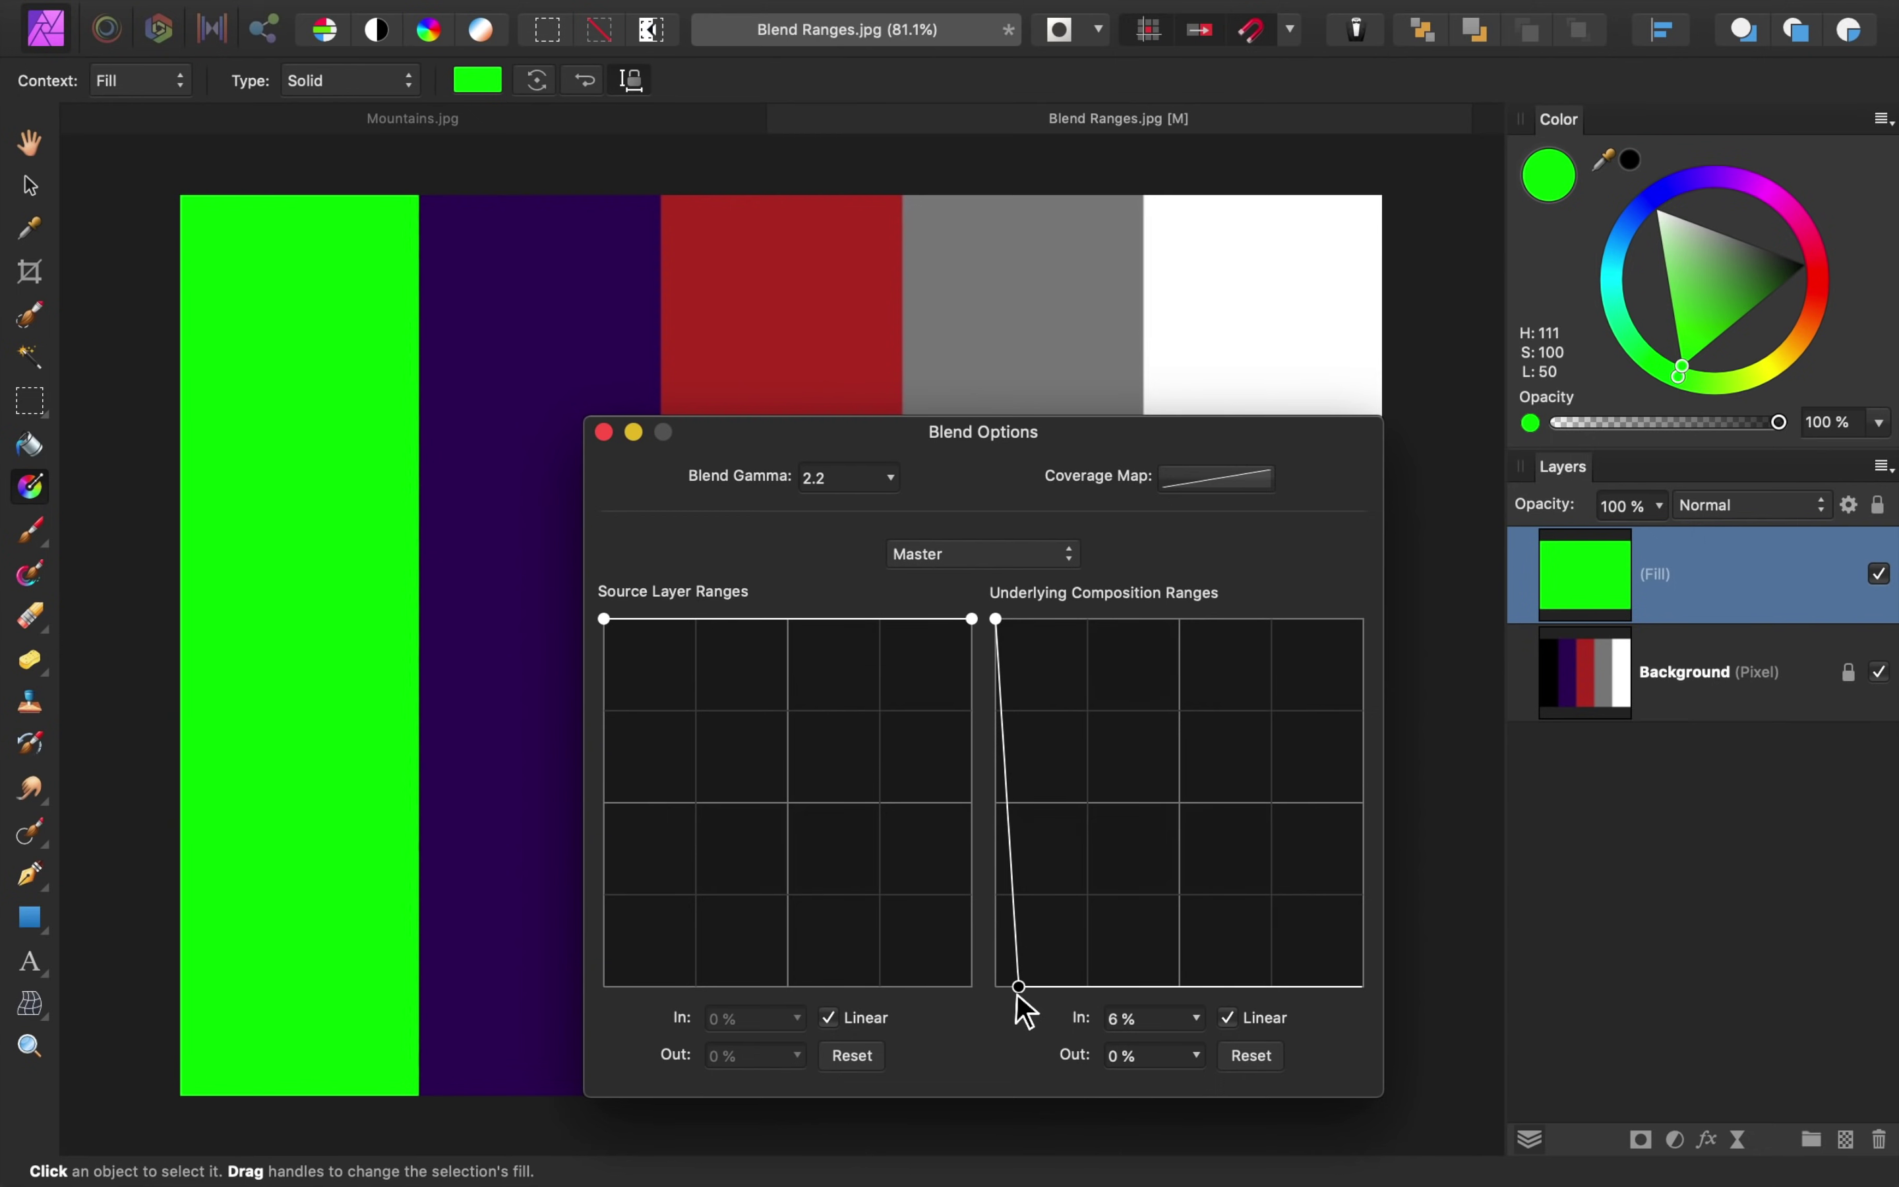
left_click_drag(1017, 989, 1382, 610)
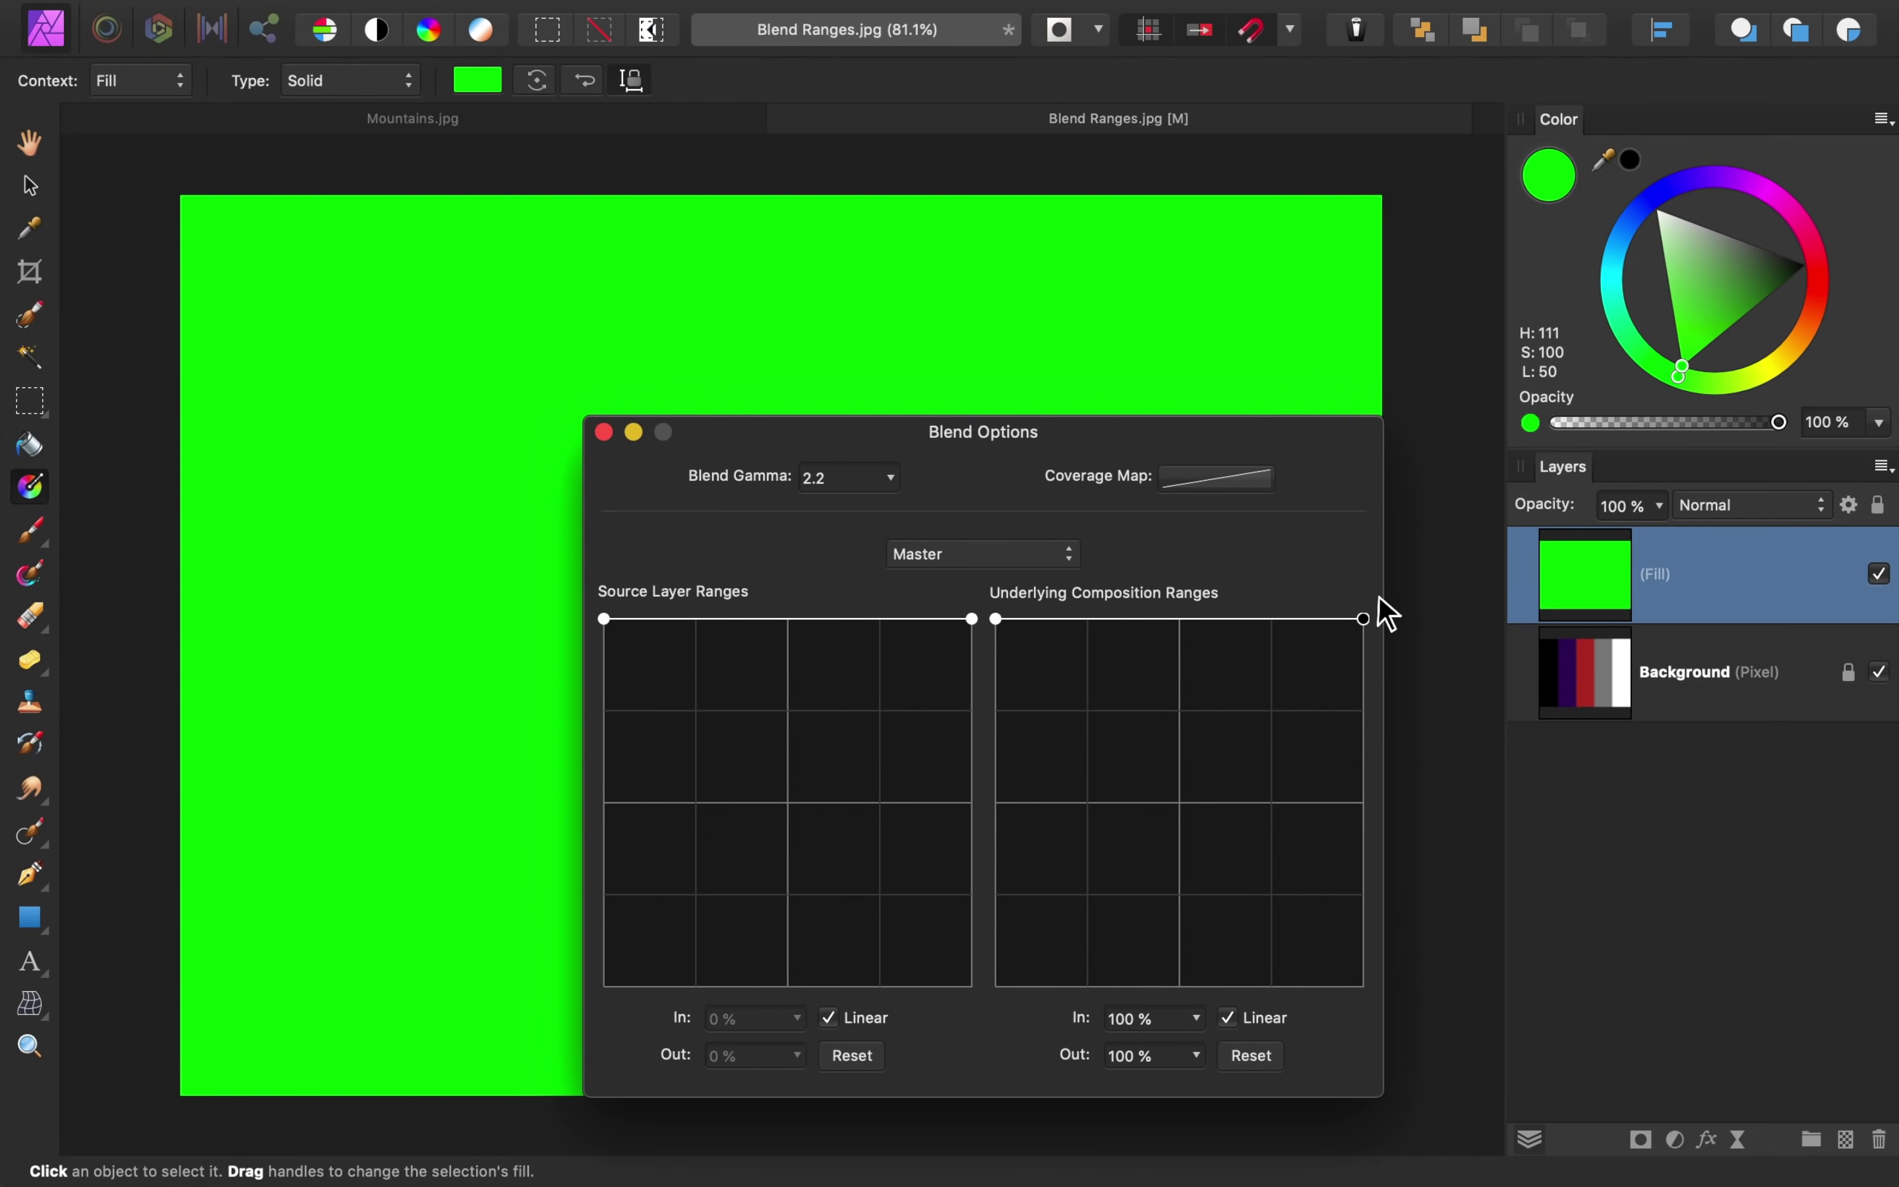
left_click_drag(996, 621, 1308, 1008)
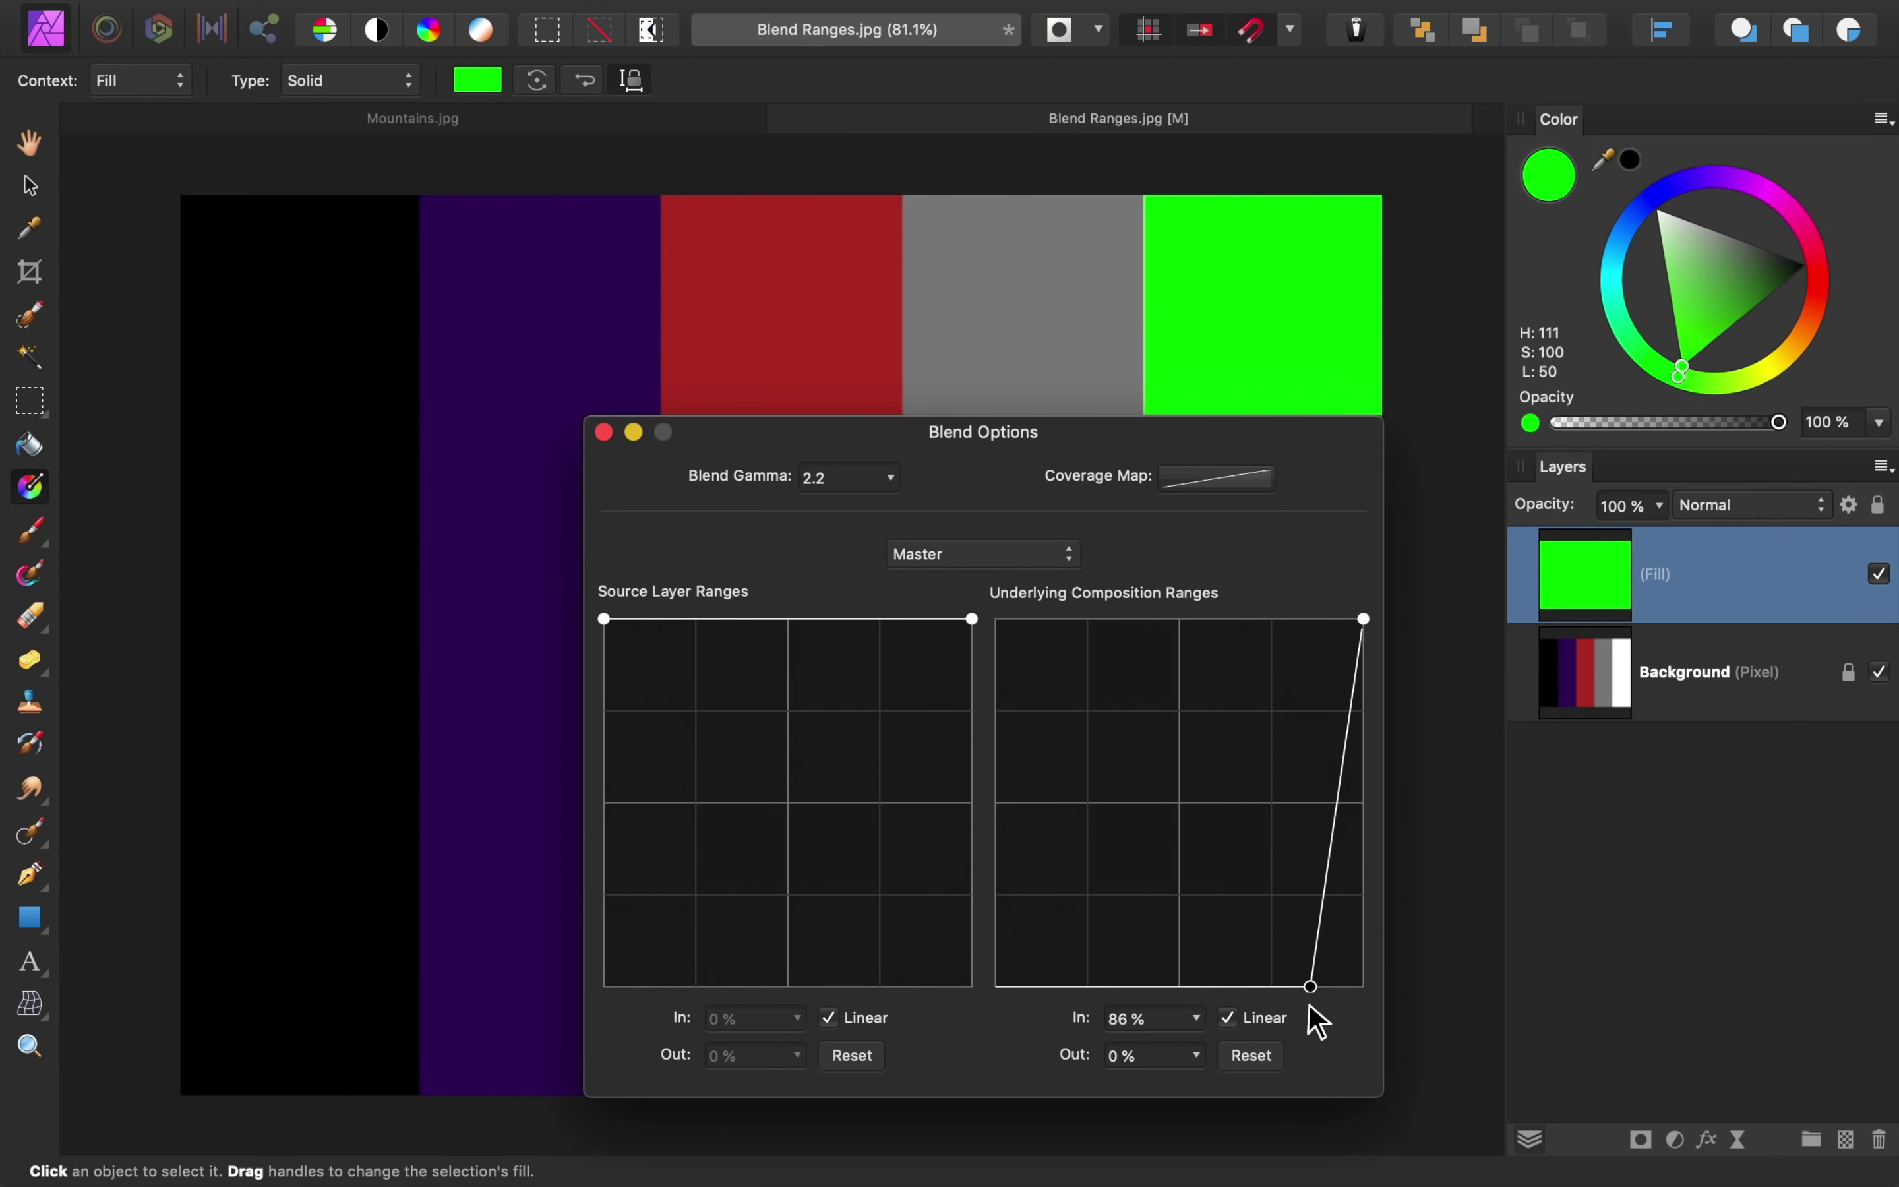
left_click_drag(1309, 988, 970, 627)
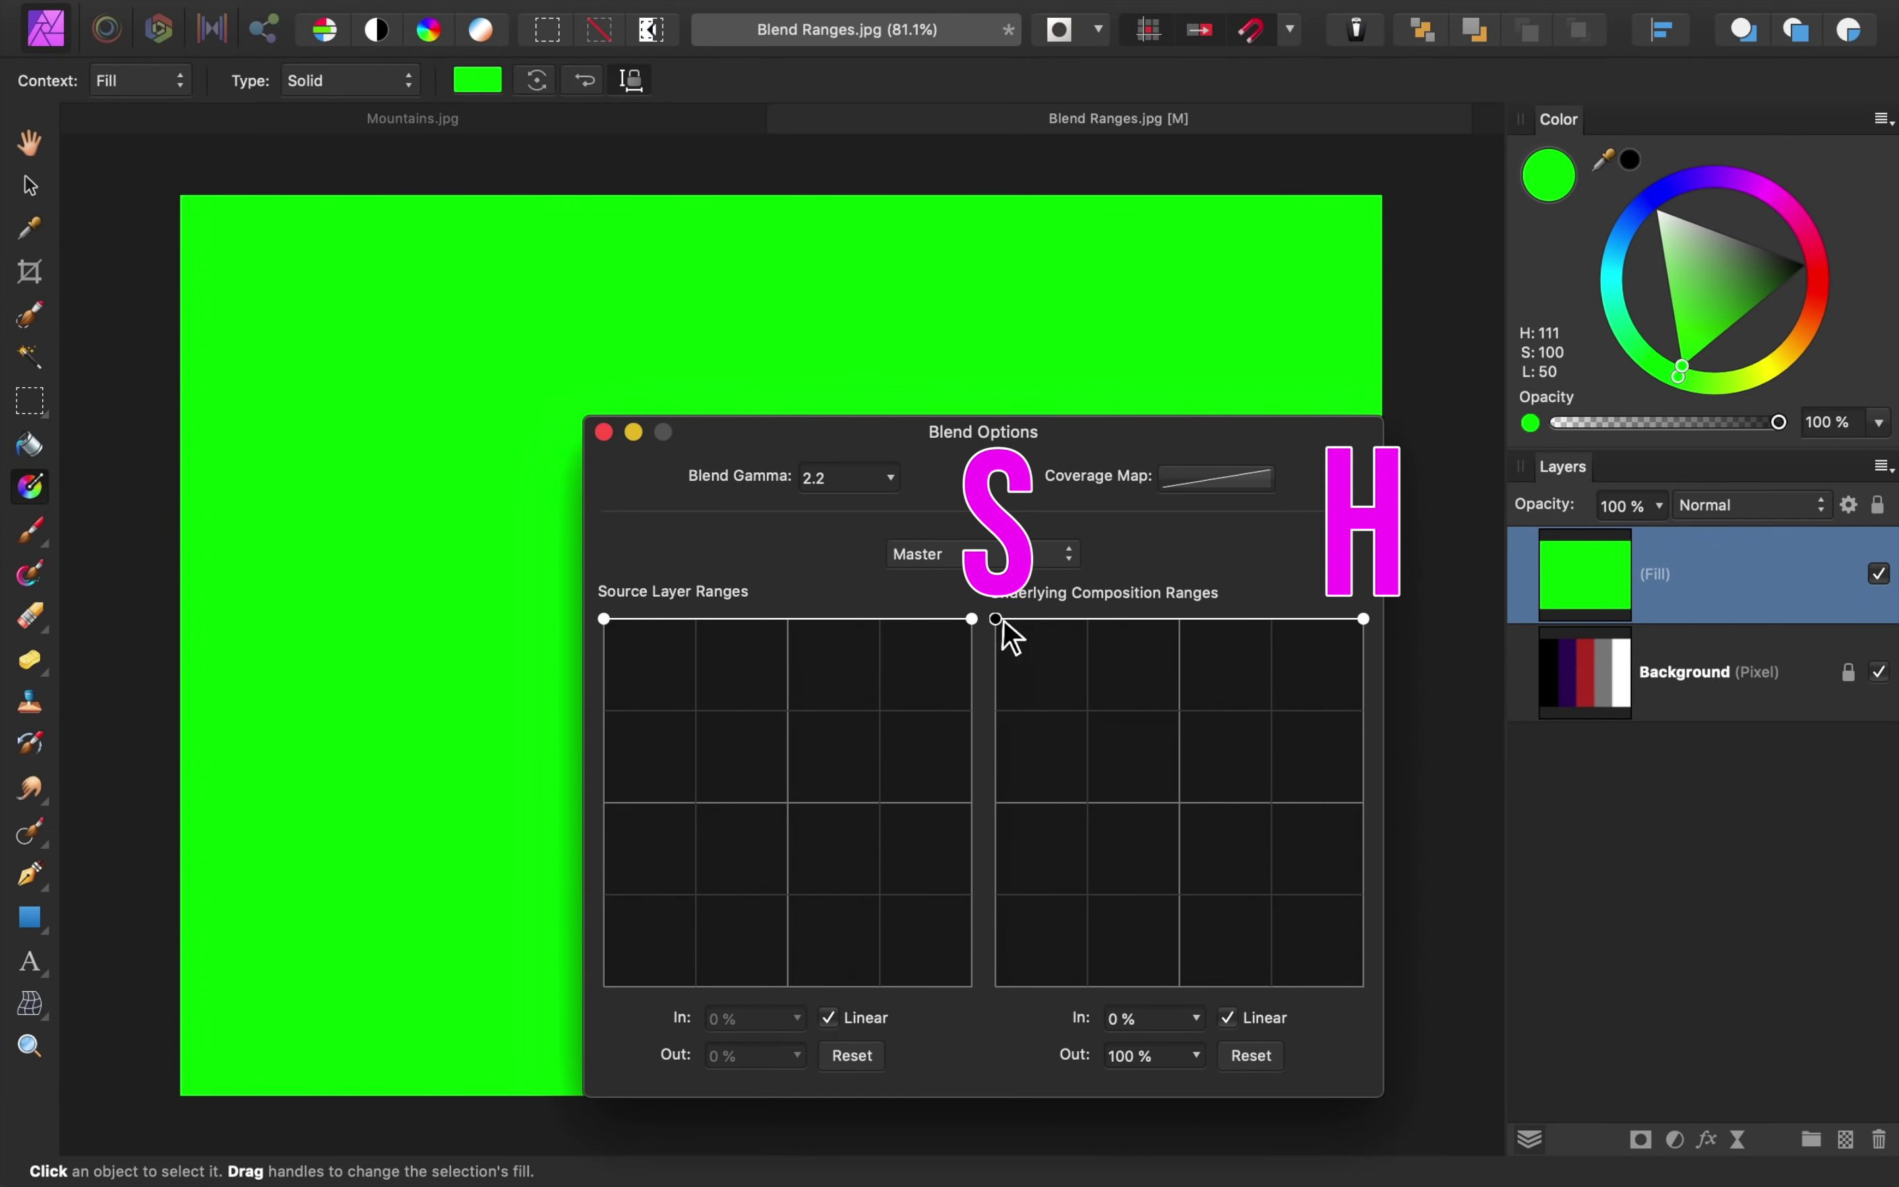
left_click_drag(994, 620, 959, 1034)
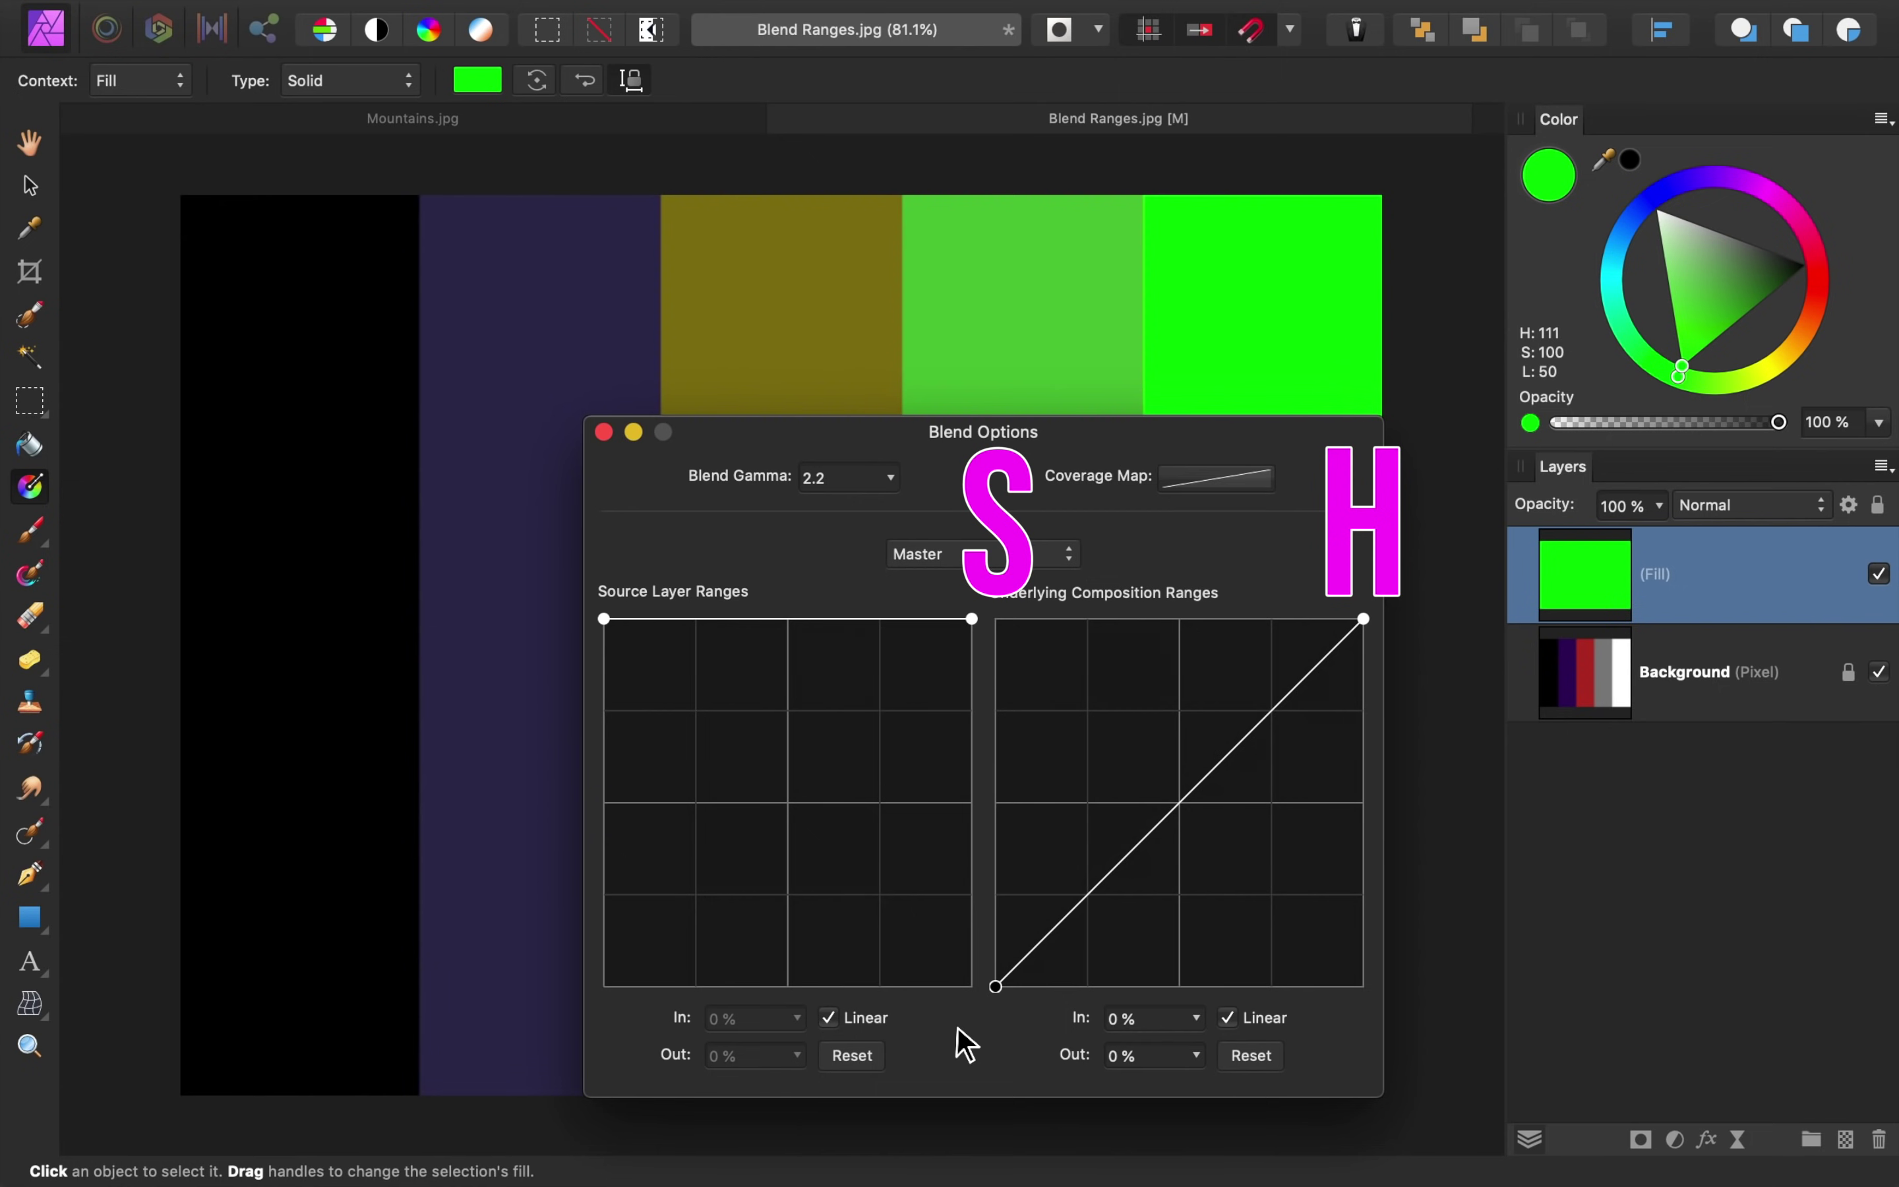
left_click_drag(988, 983, 964, 613)
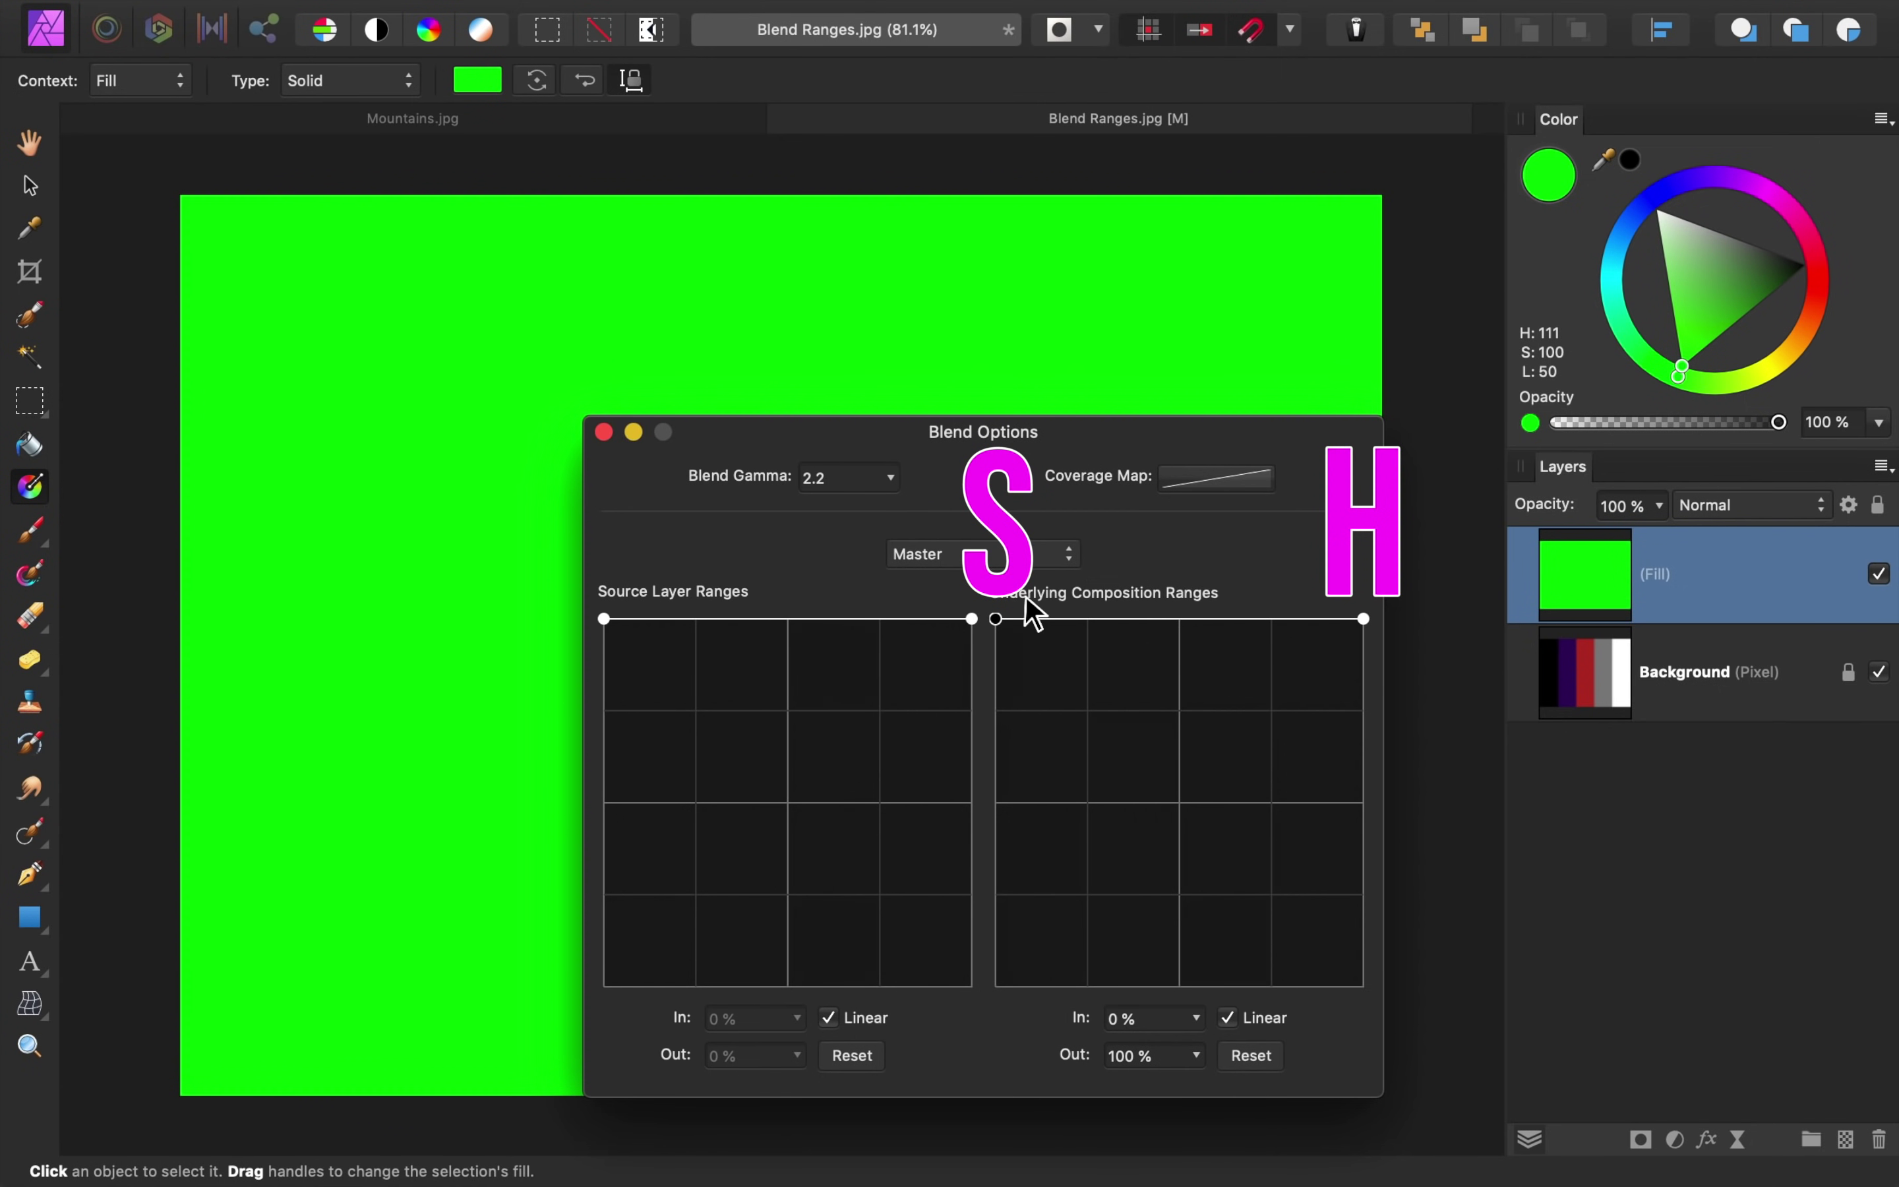
left_click_drag(1364, 622, 1398, 995)
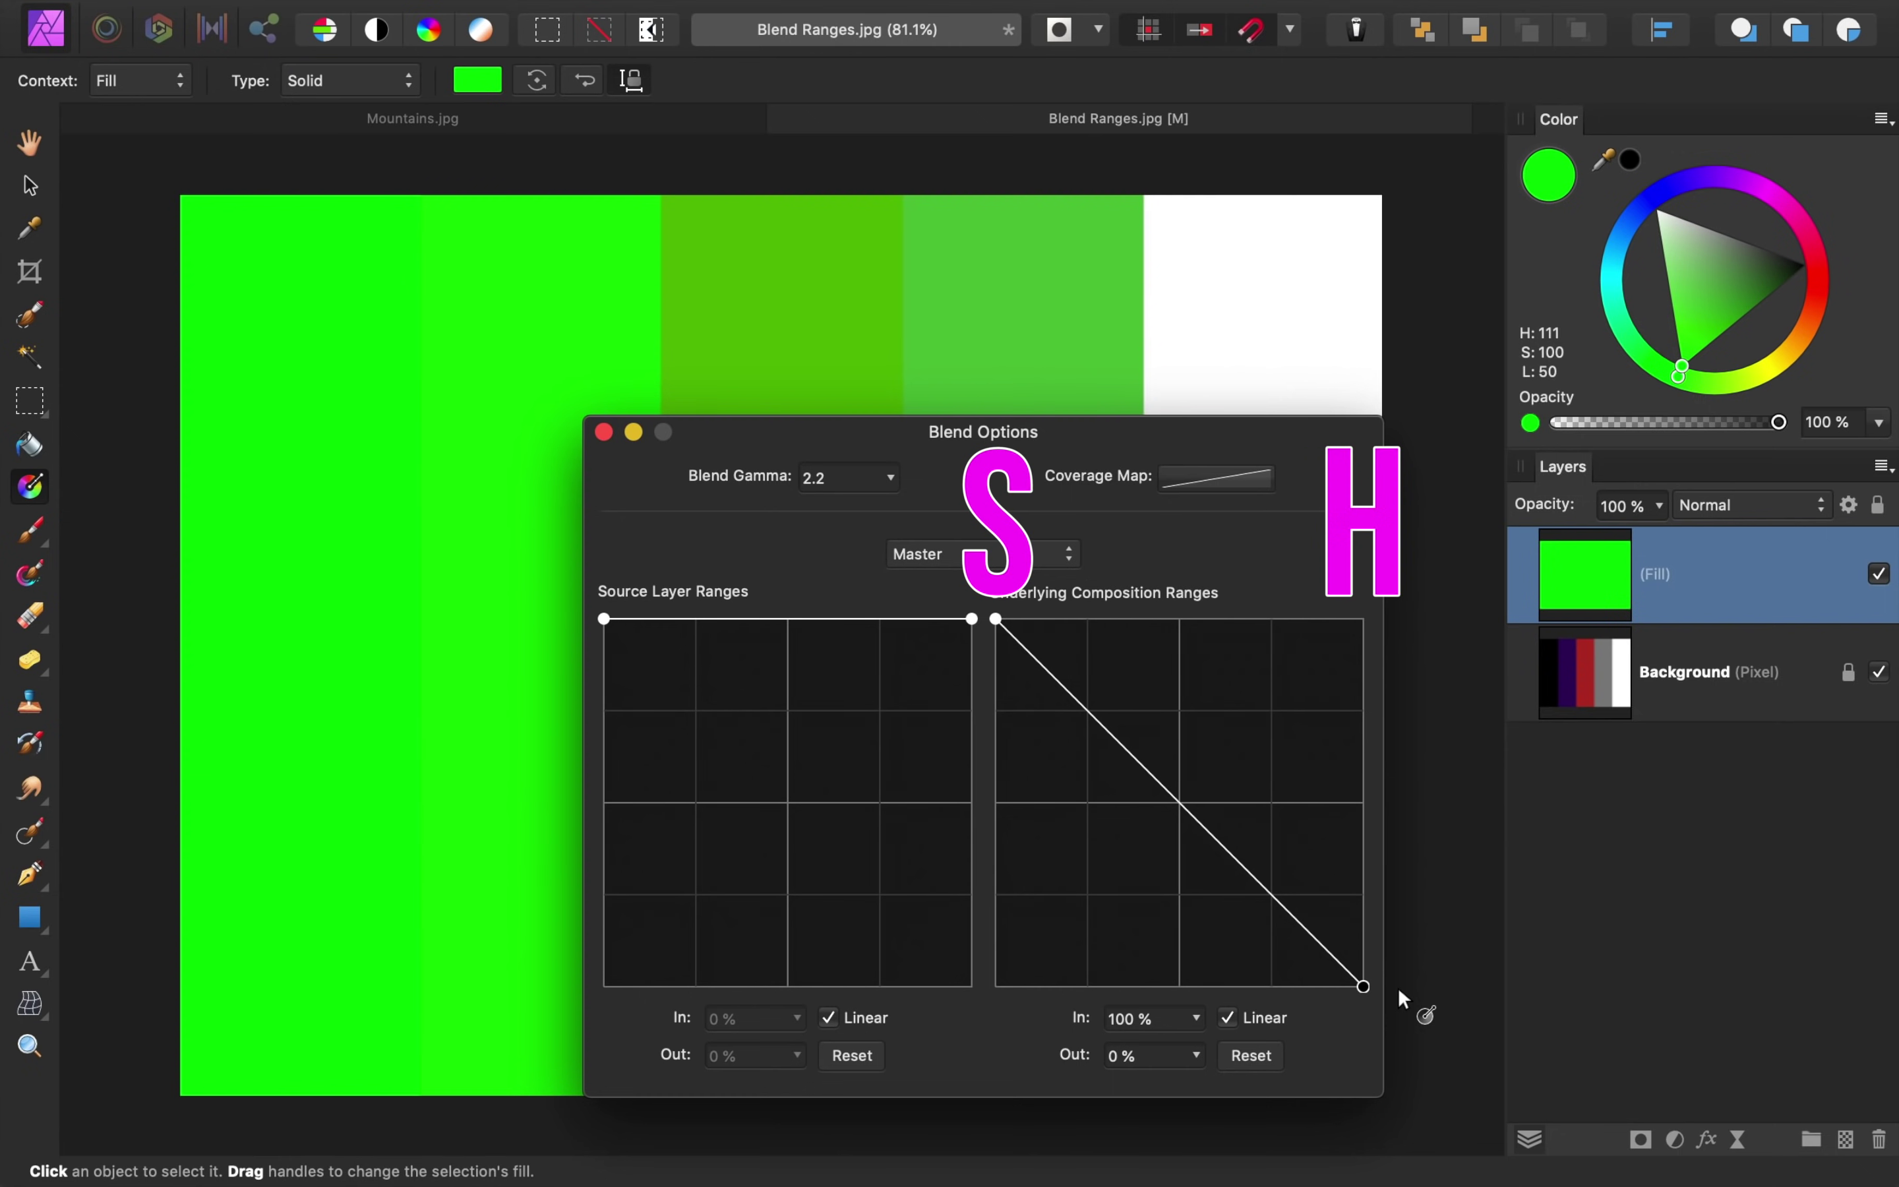
left_click_drag(1365, 995, 1438, 593)
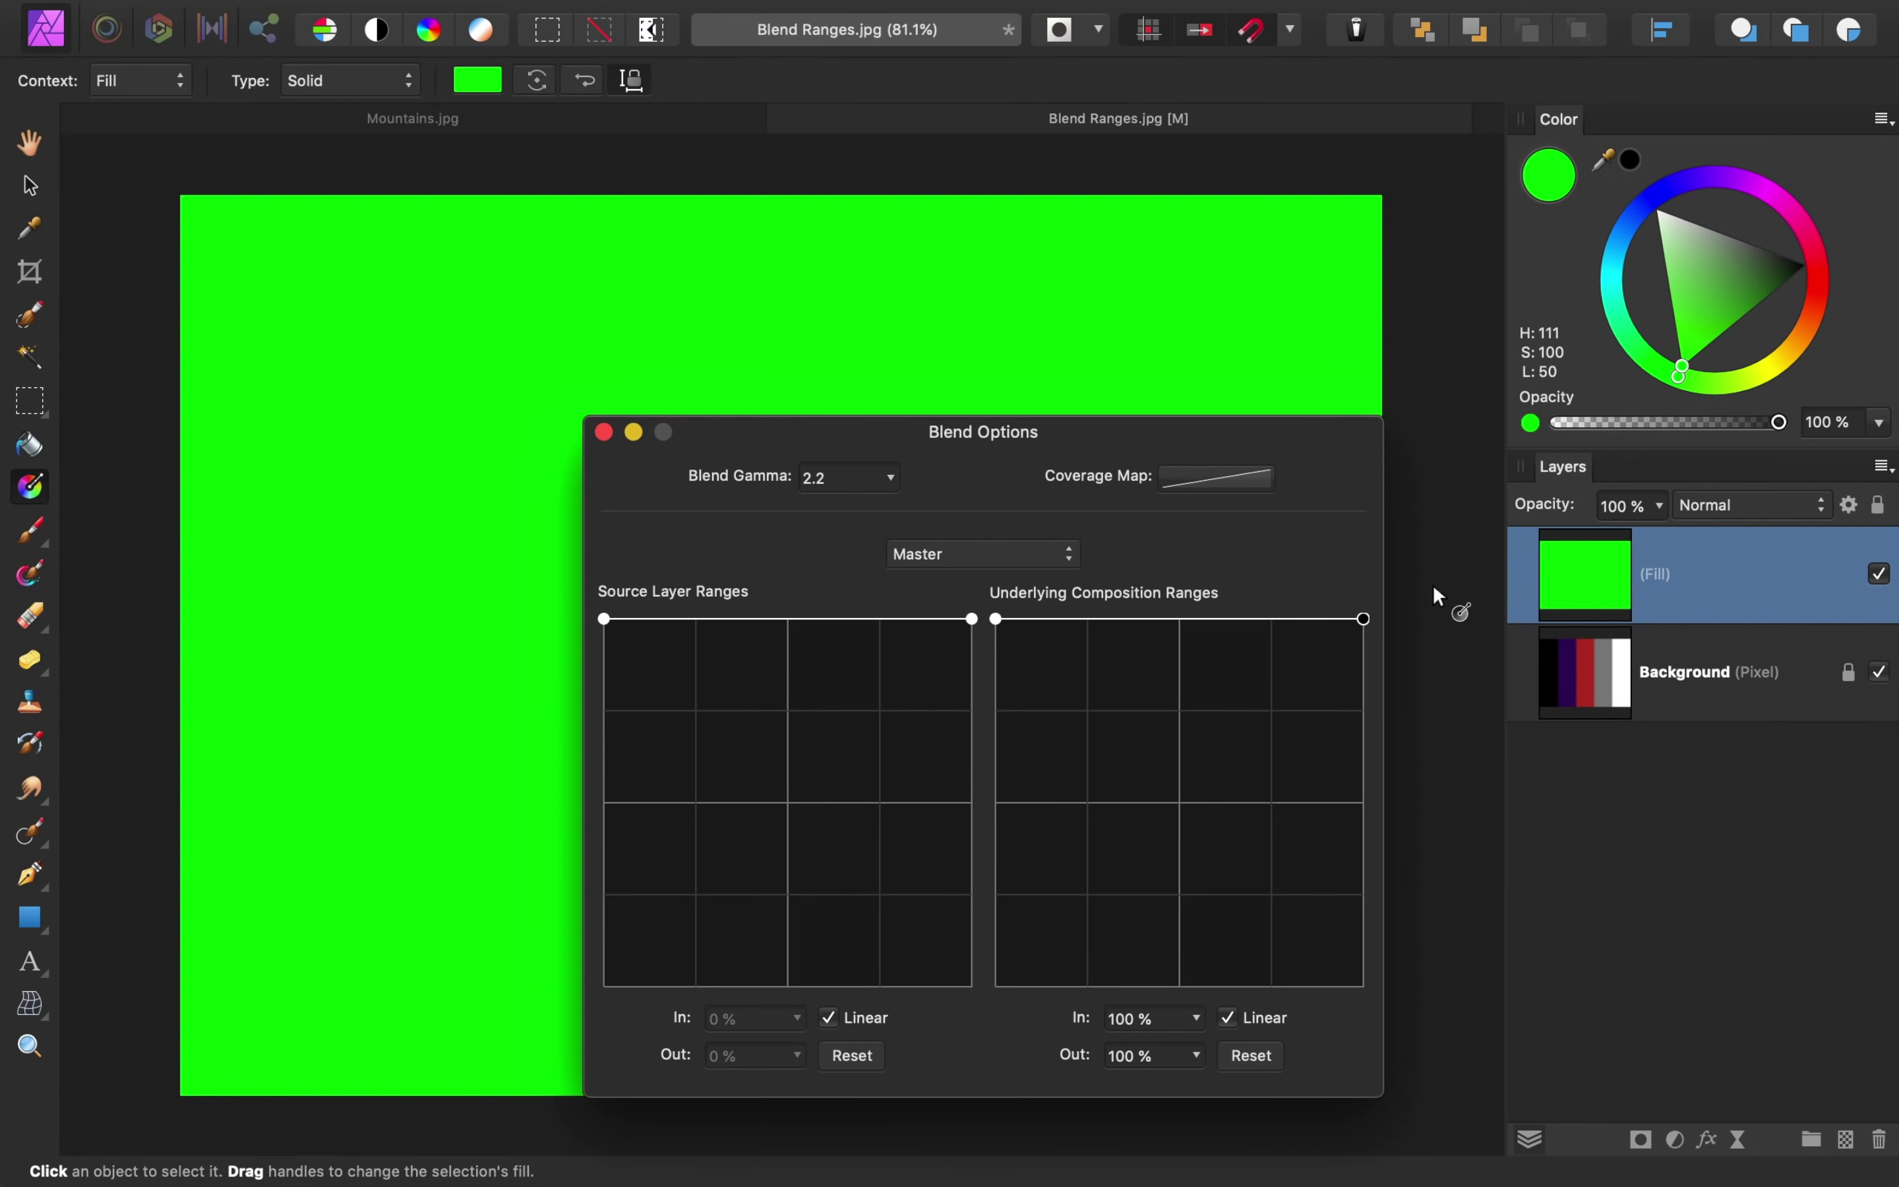
- On Mountains.jpg, add a Brightness/Contrast adjustment with Brightness at 85%
left_click(604, 432)
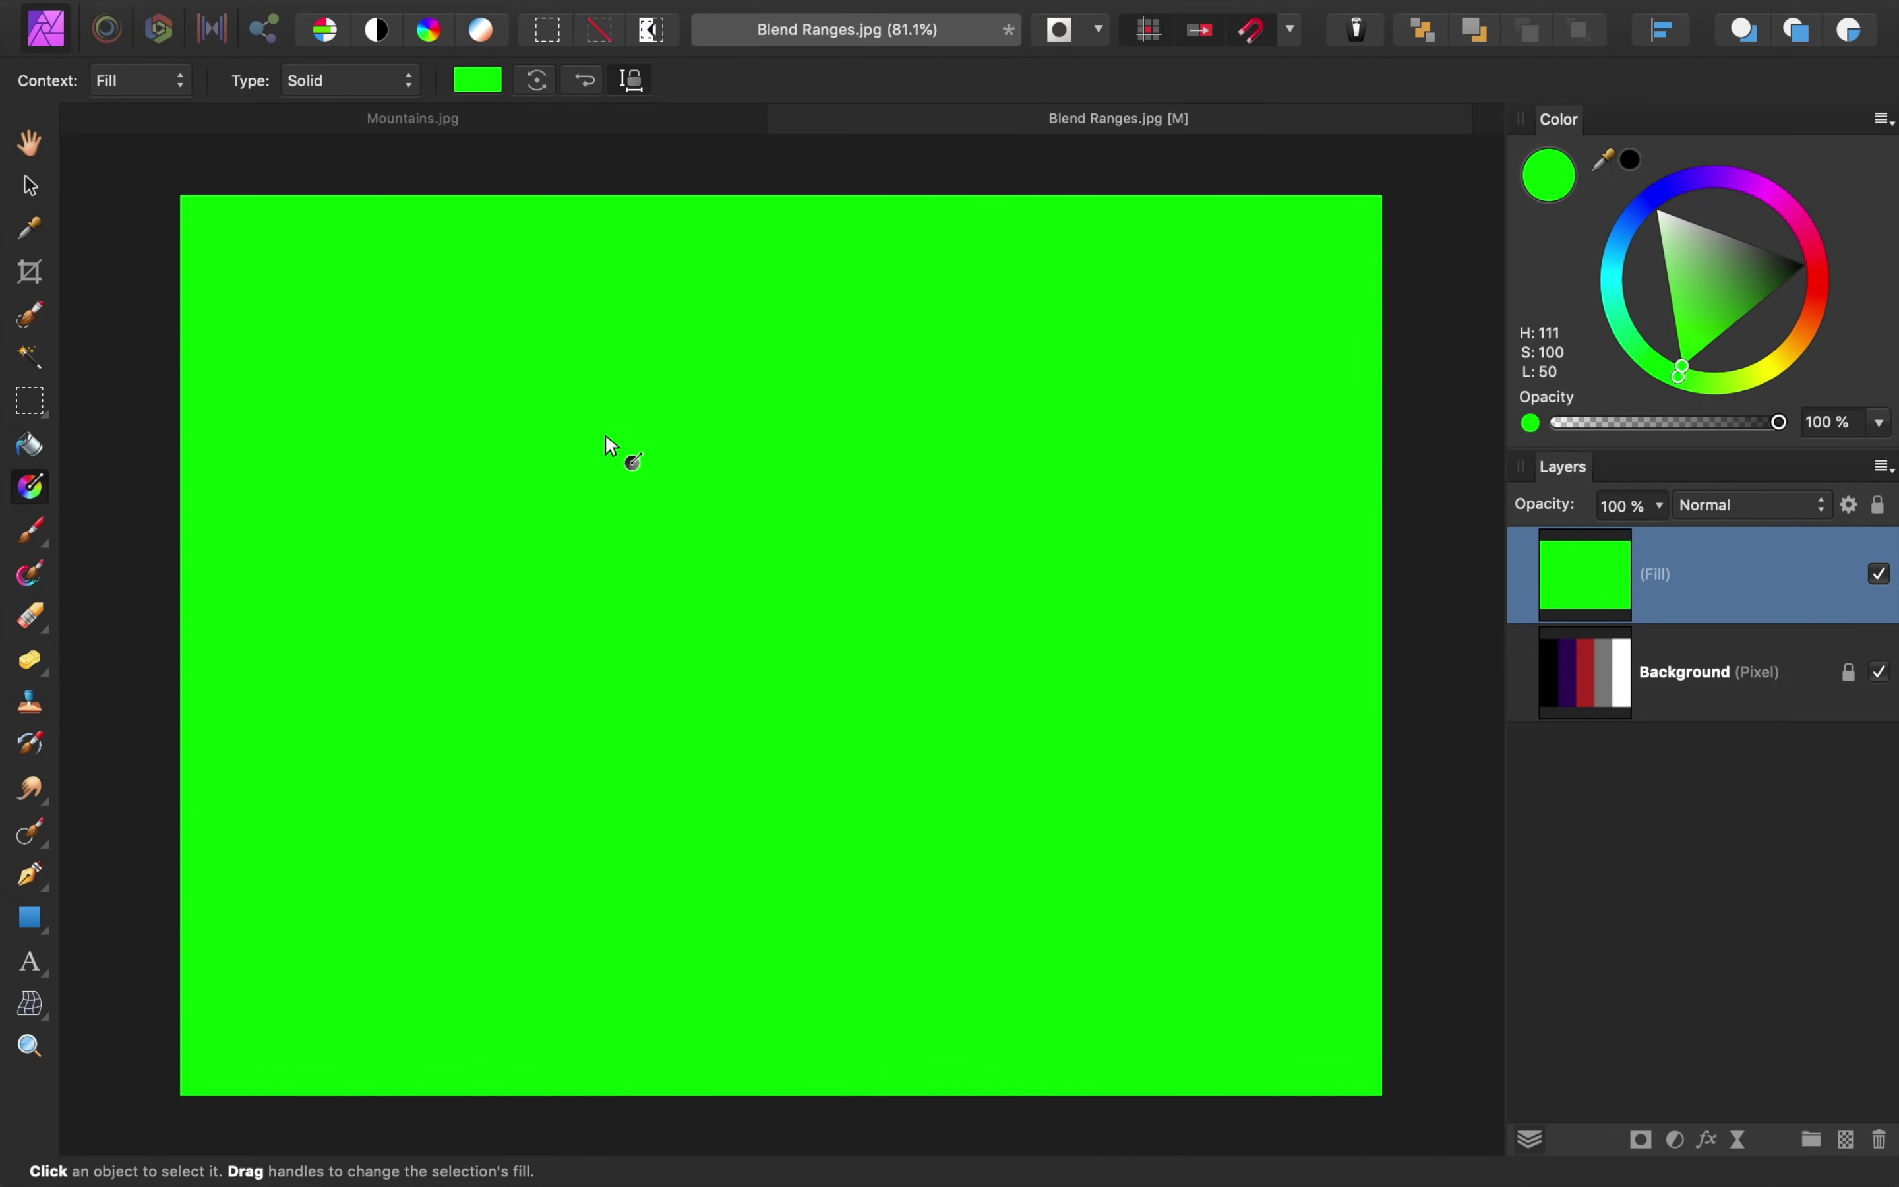
left_click(508, 116)
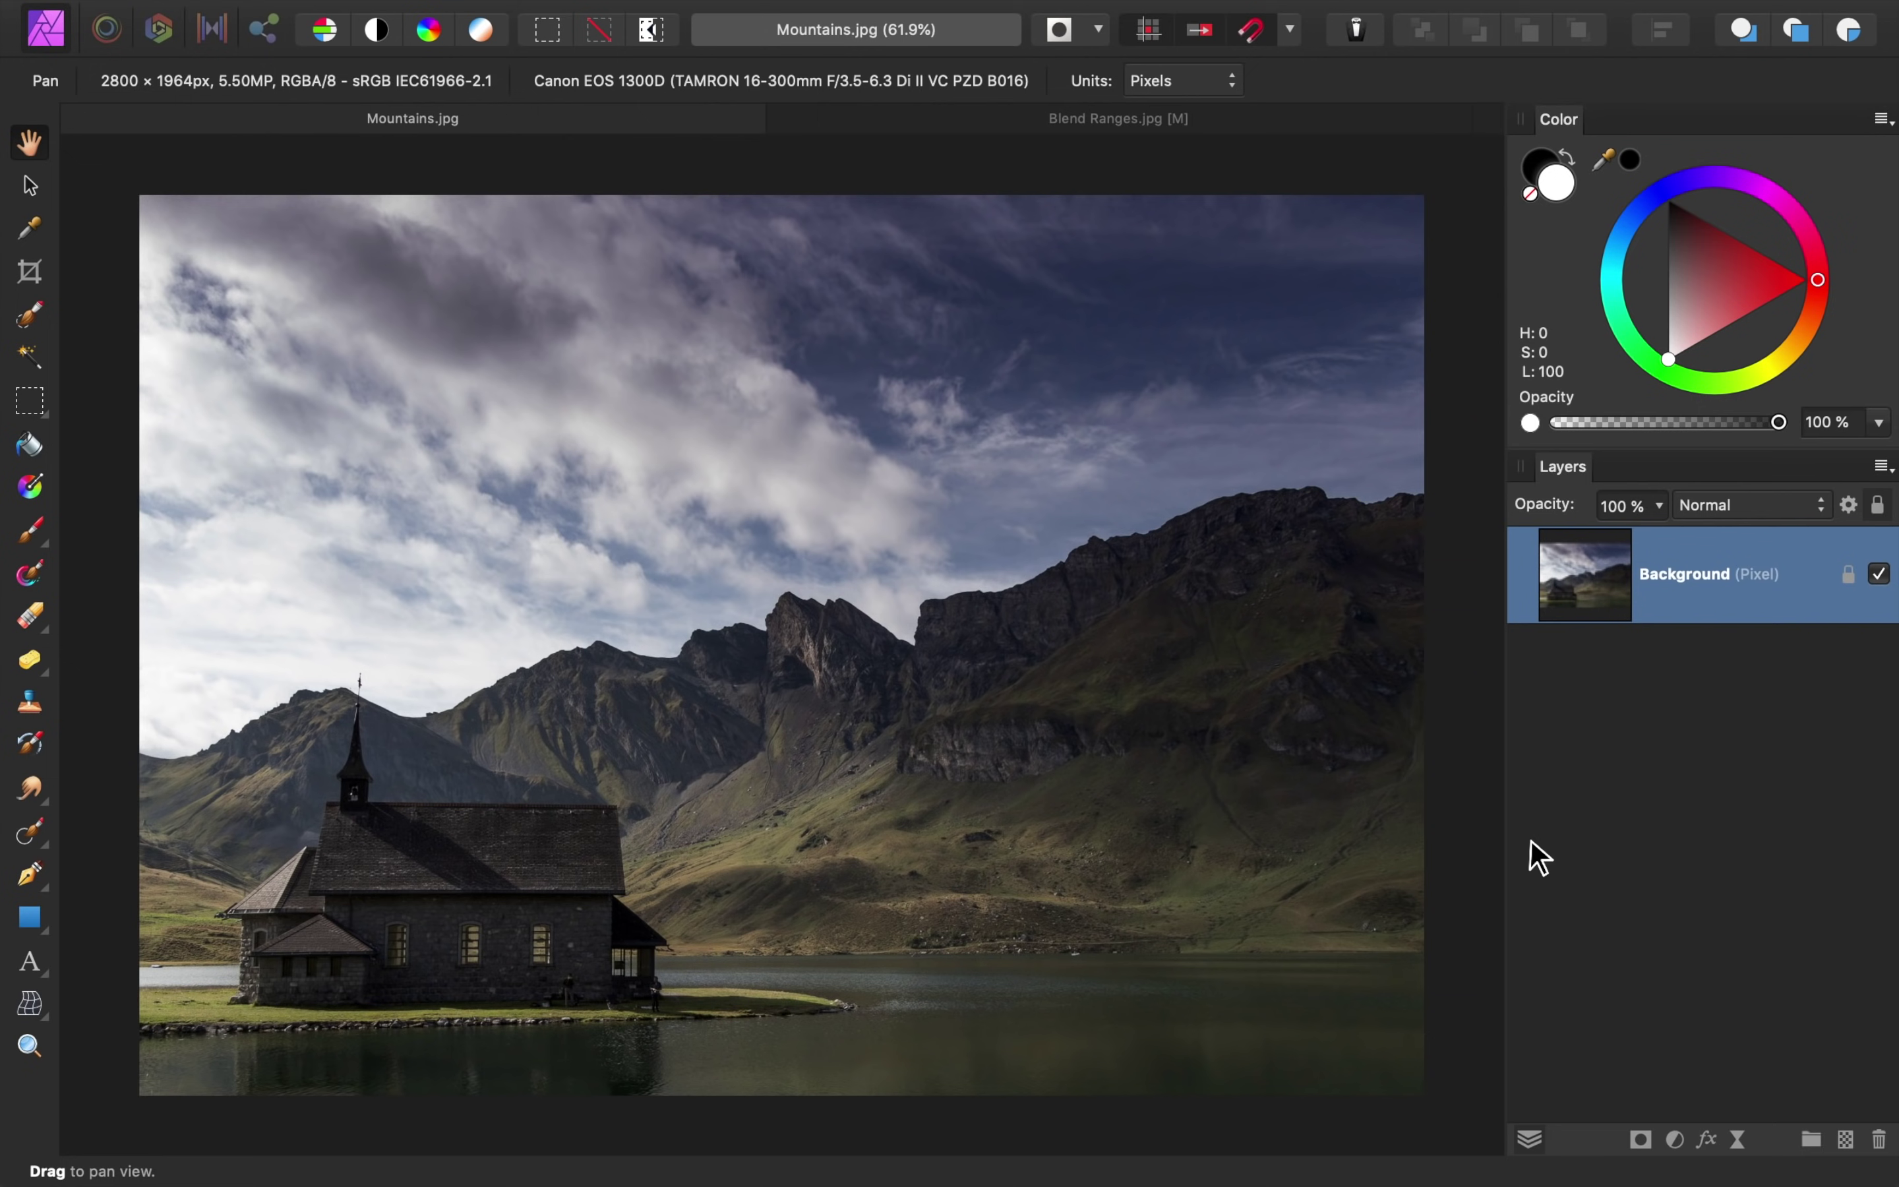
left_click(1673, 1138)
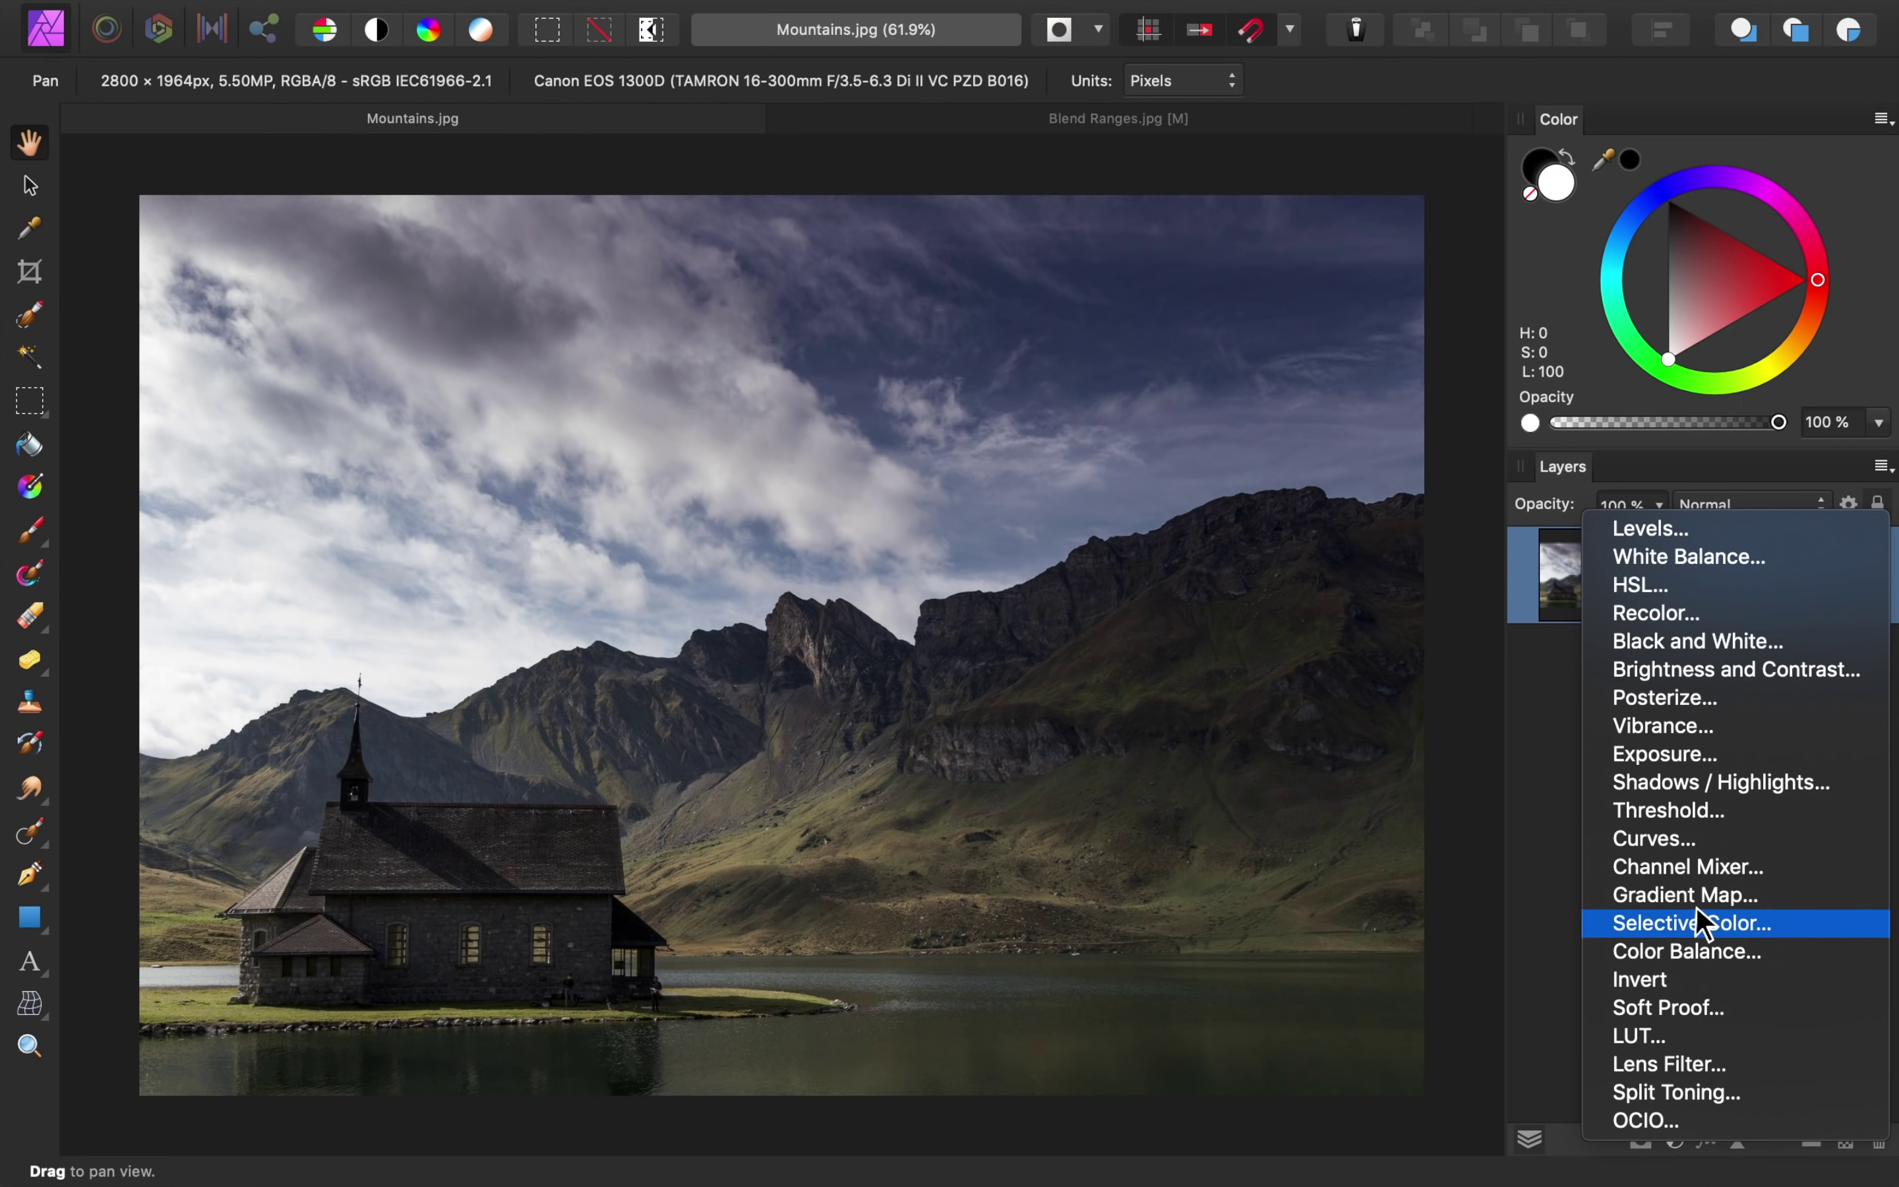
left_click(1713, 673)
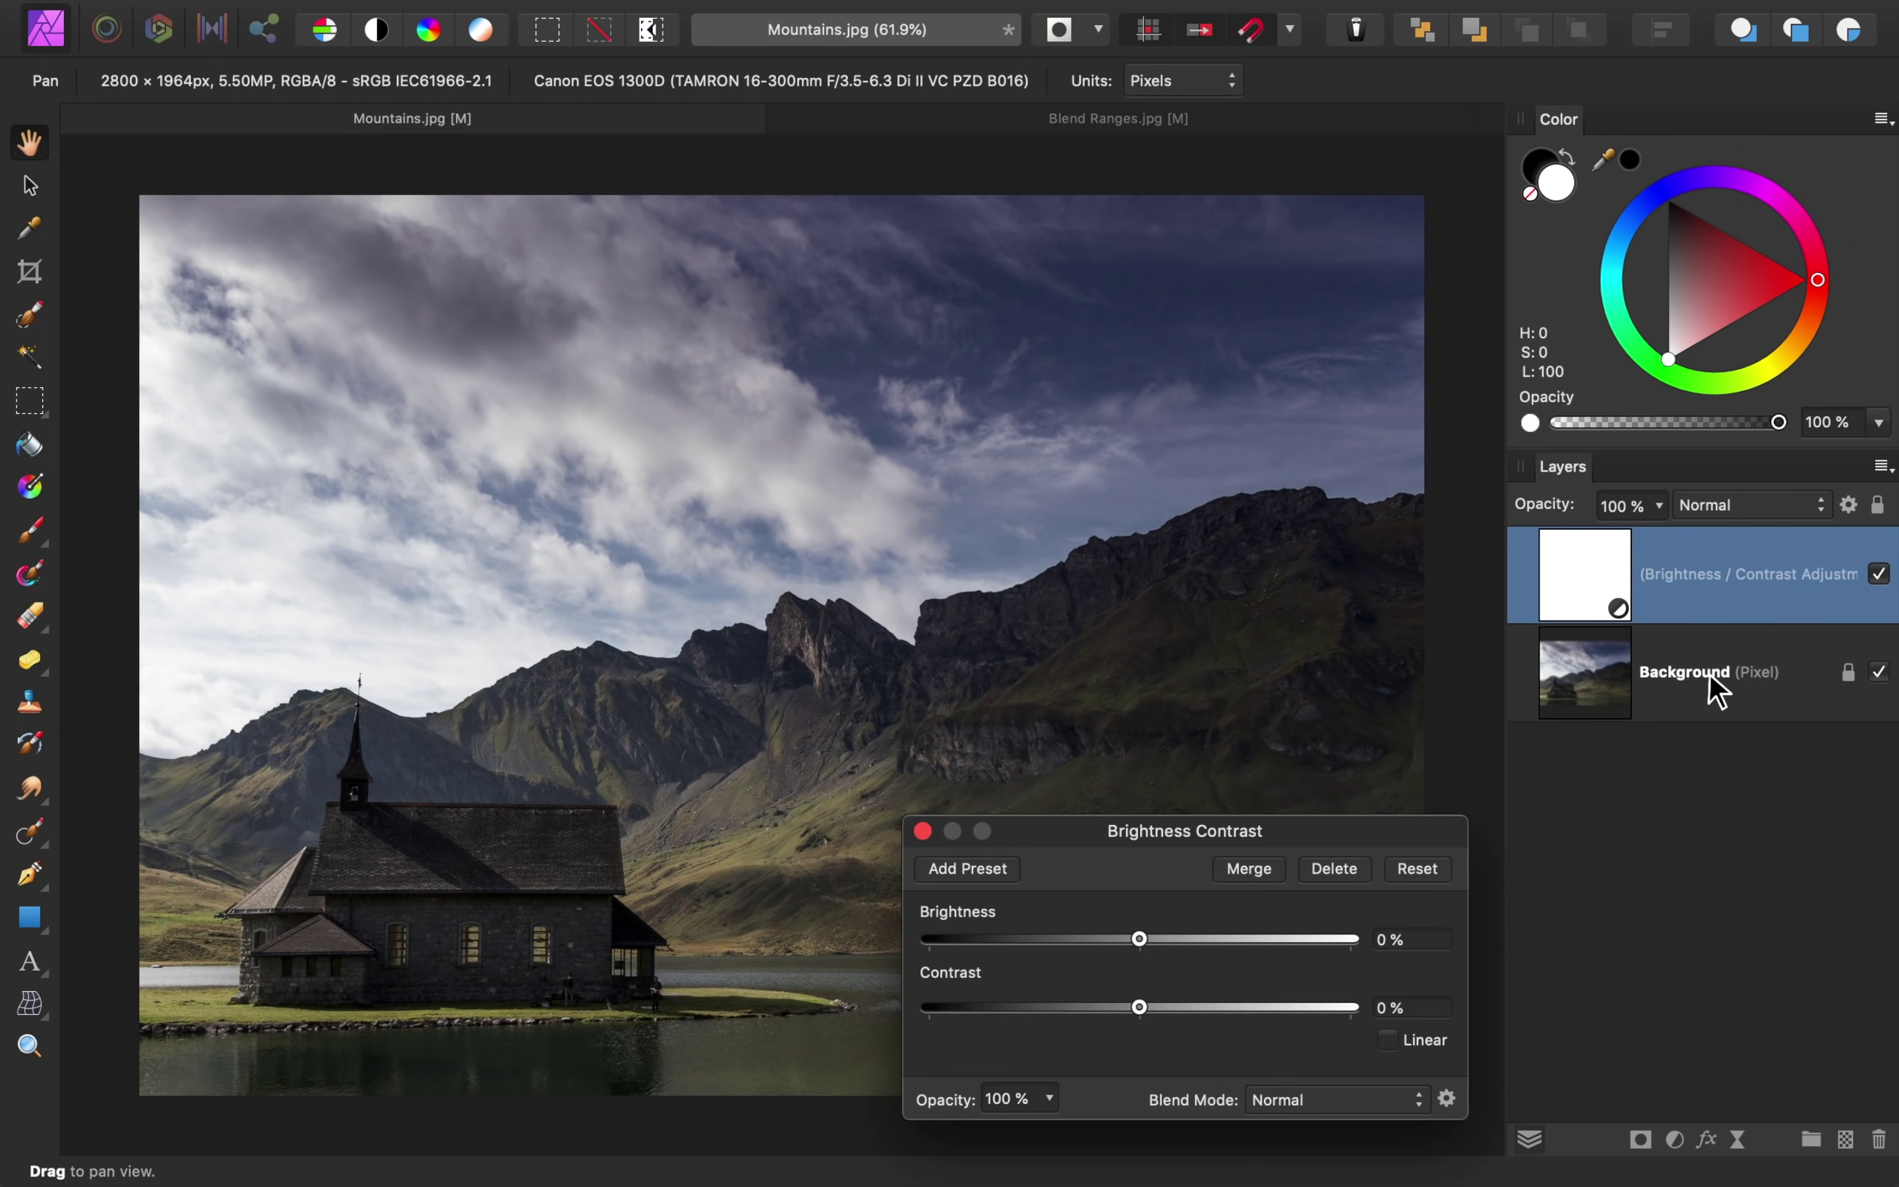
left_click_drag(1138, 938, 1320, 940)
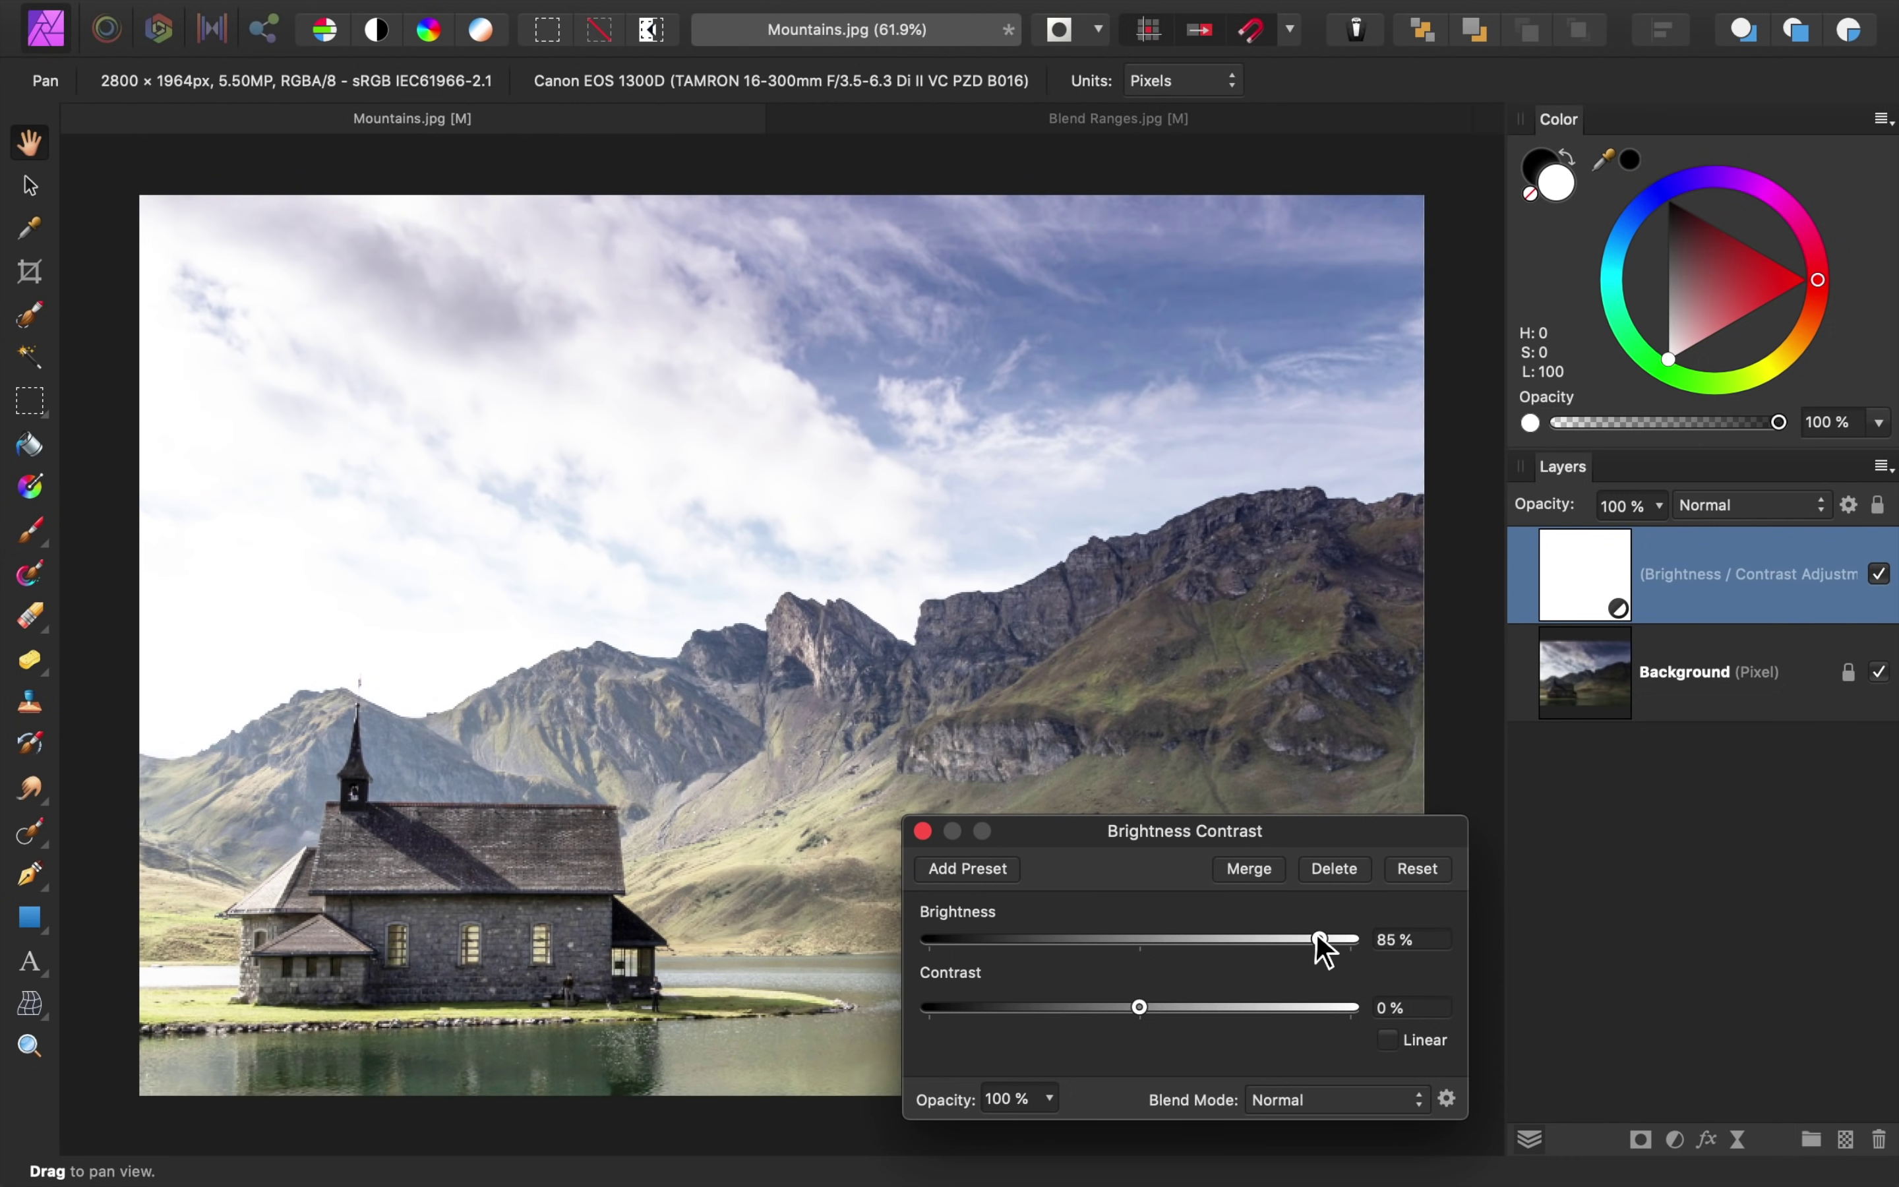
left_click(923, 830)
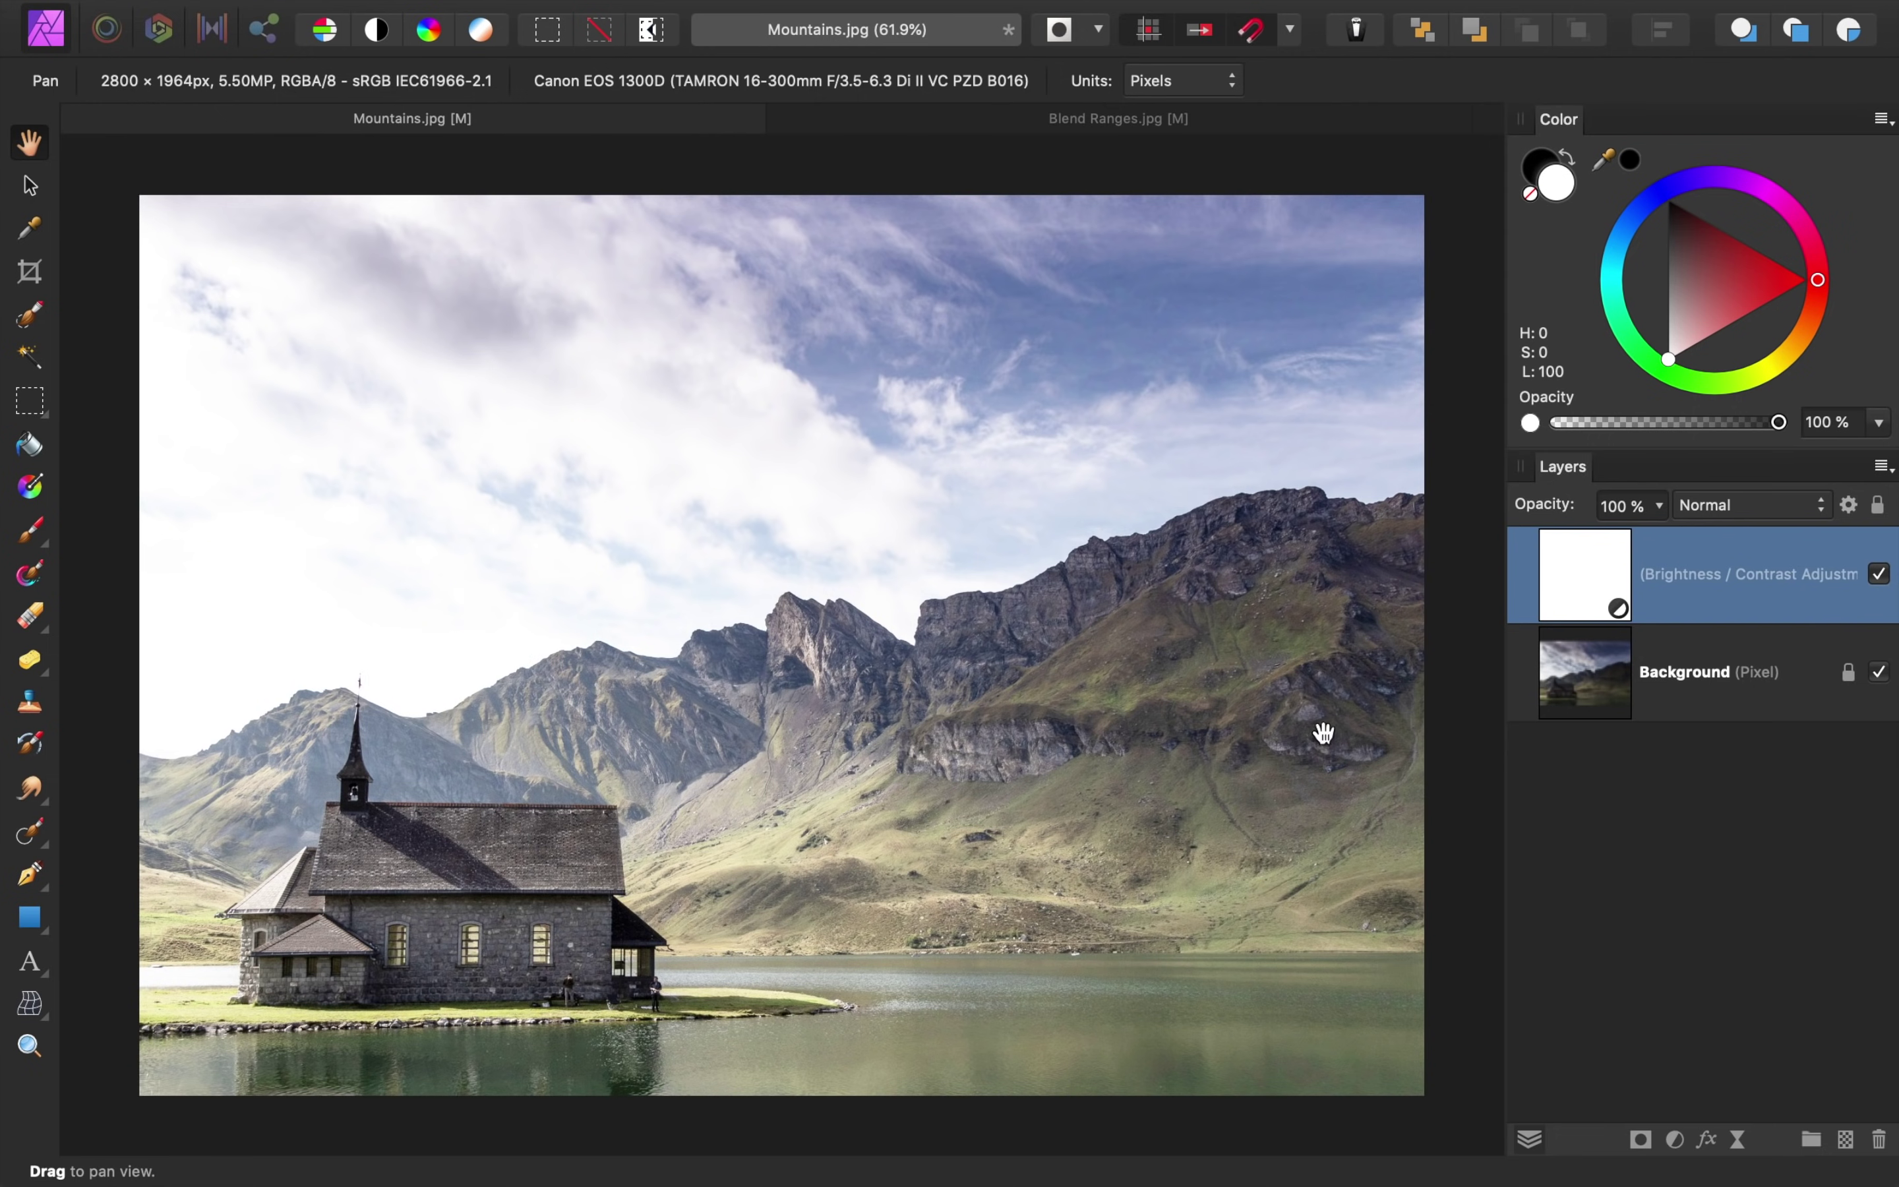
- Compare the brightening on and off, then open the adjustment's Blend Options
left_click(1879, 573)
left_click(1878, 574)
left_click(1879, 573)
left_click(1879, 573)
left_click(1879, 574)
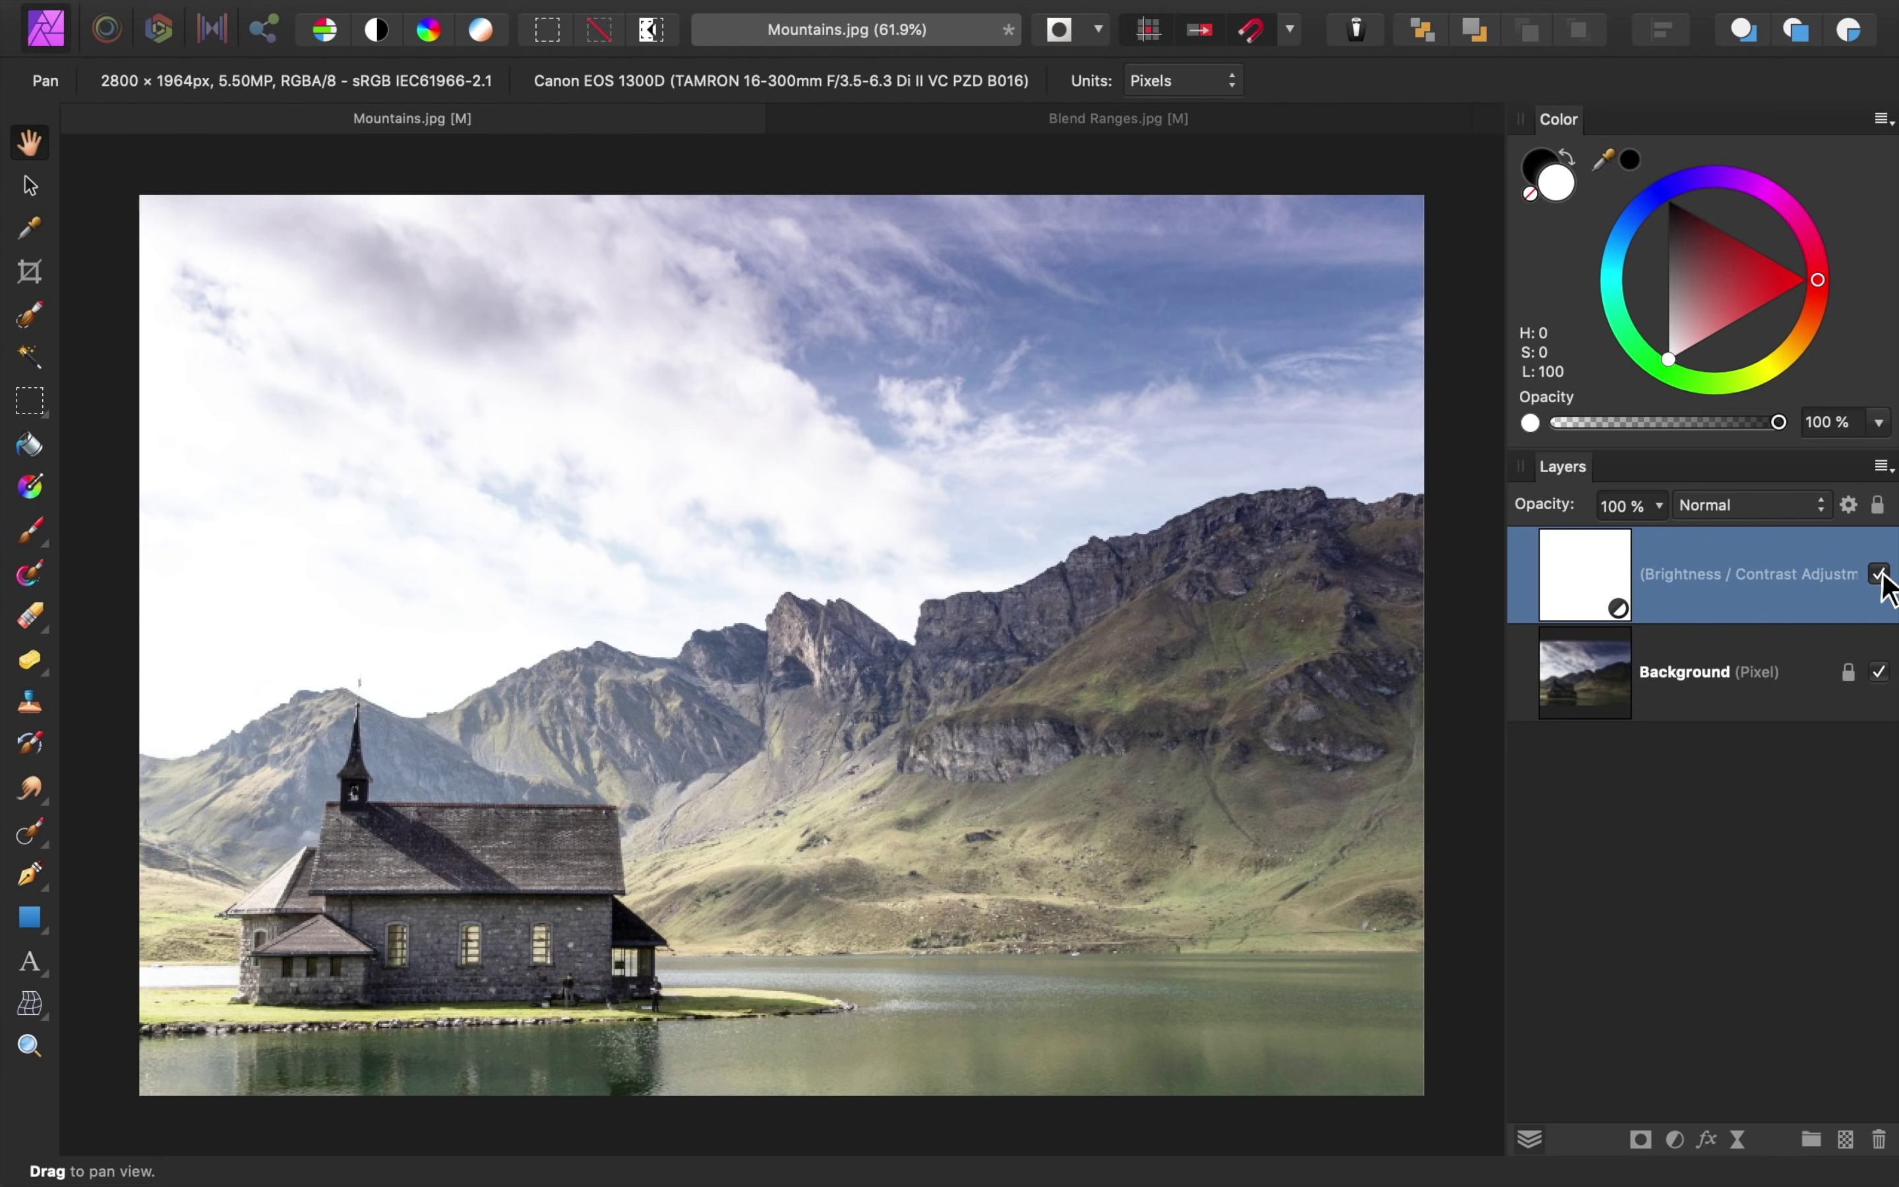
left_click(1878, 574)
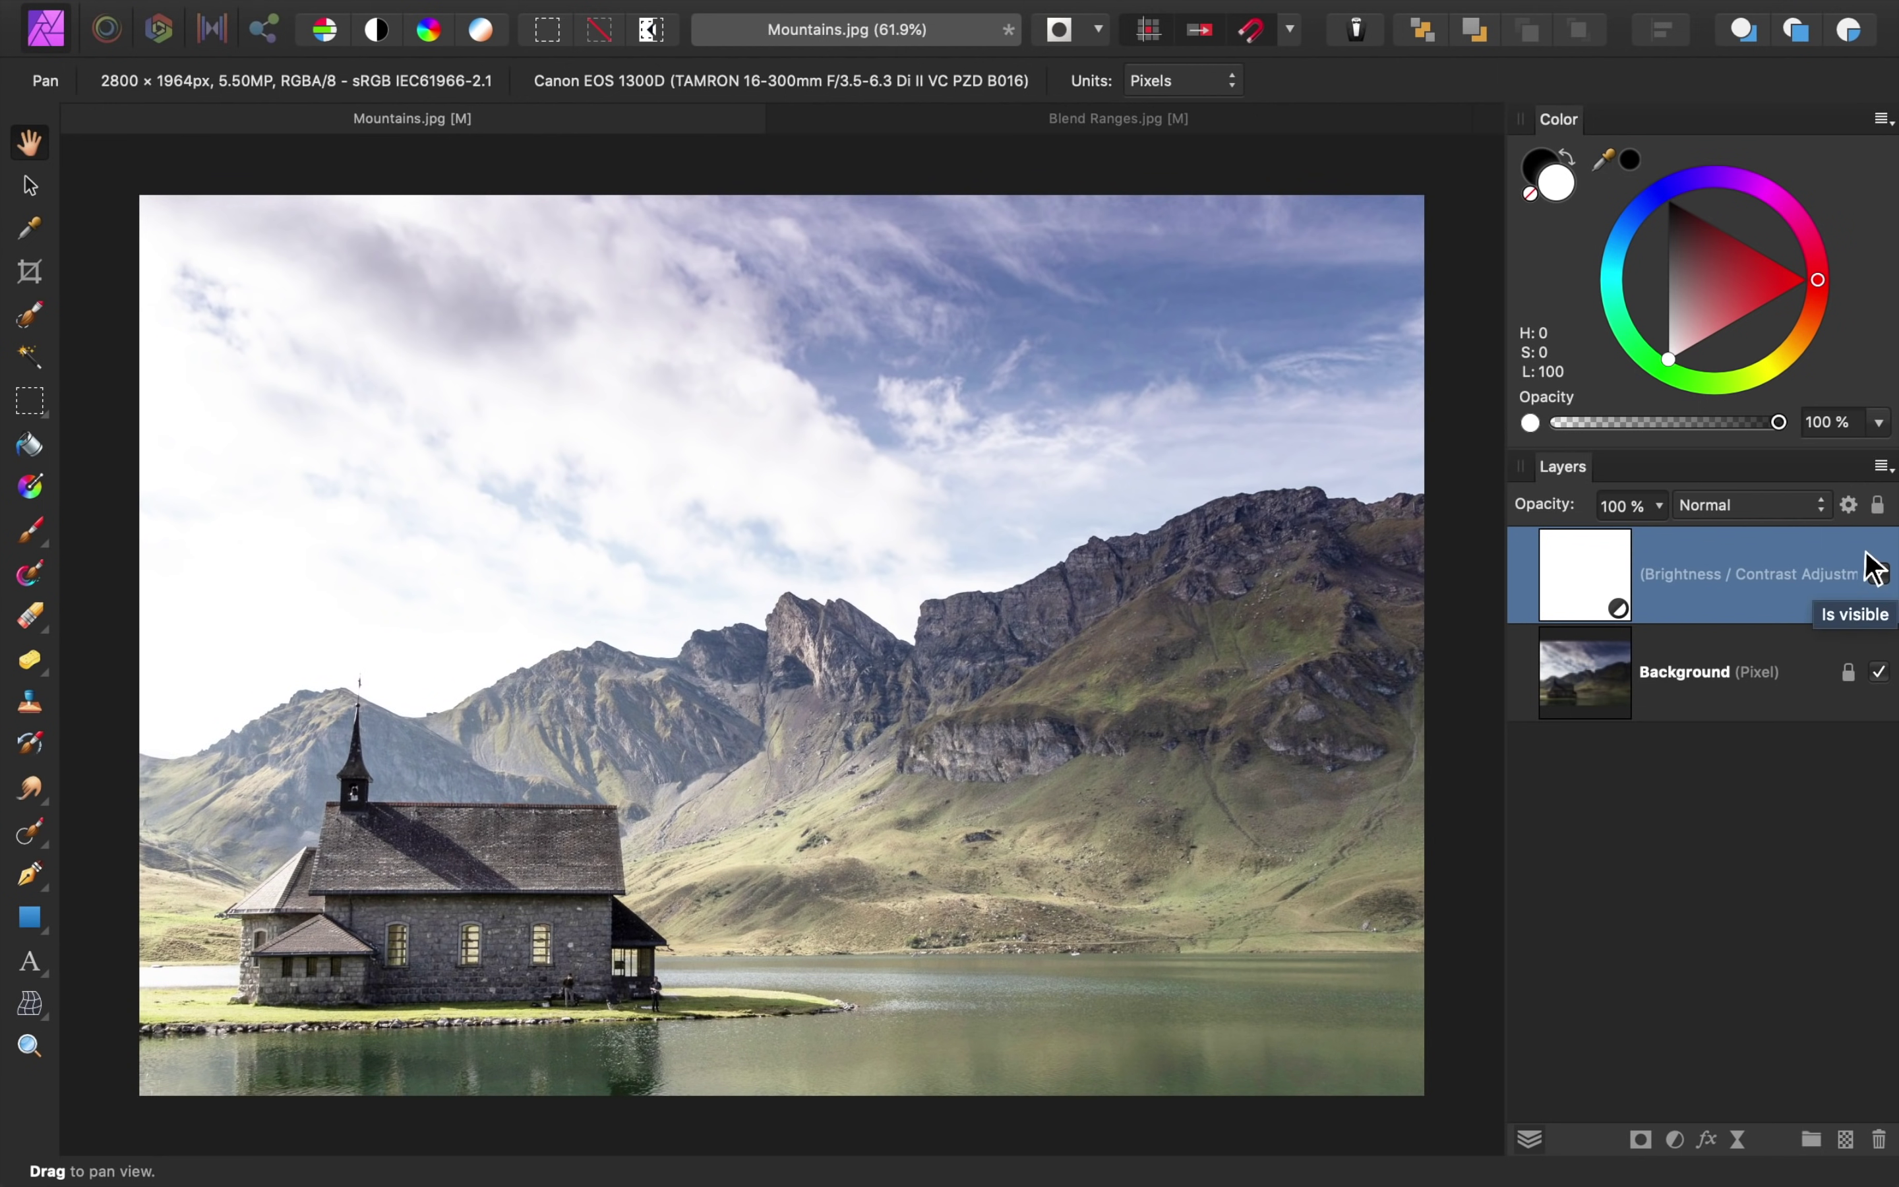
left_click(1849, 504)
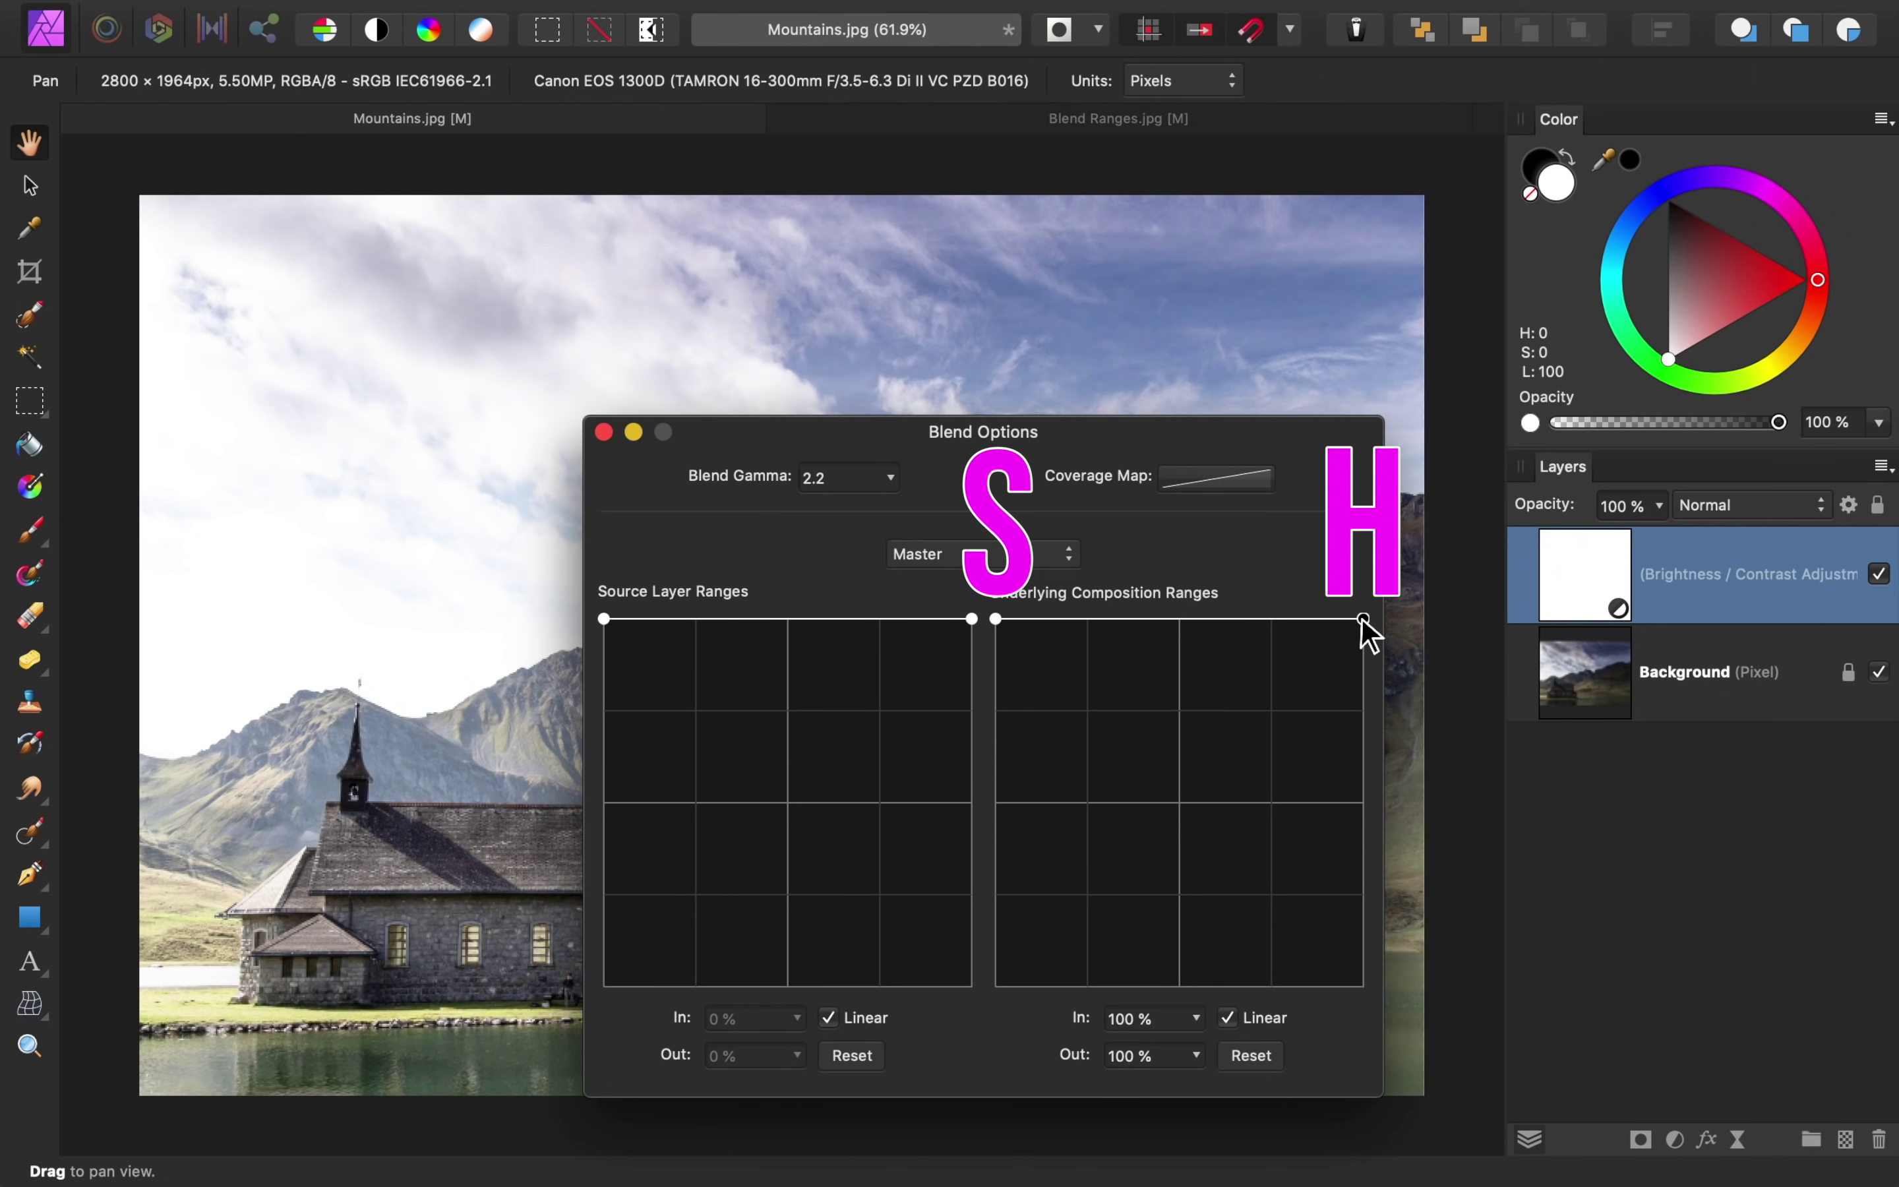
- Fade the brightening out over the highlights, reaching 0% at 77% underlying input
left_click_drag(1363, 620, 1404, 1054)
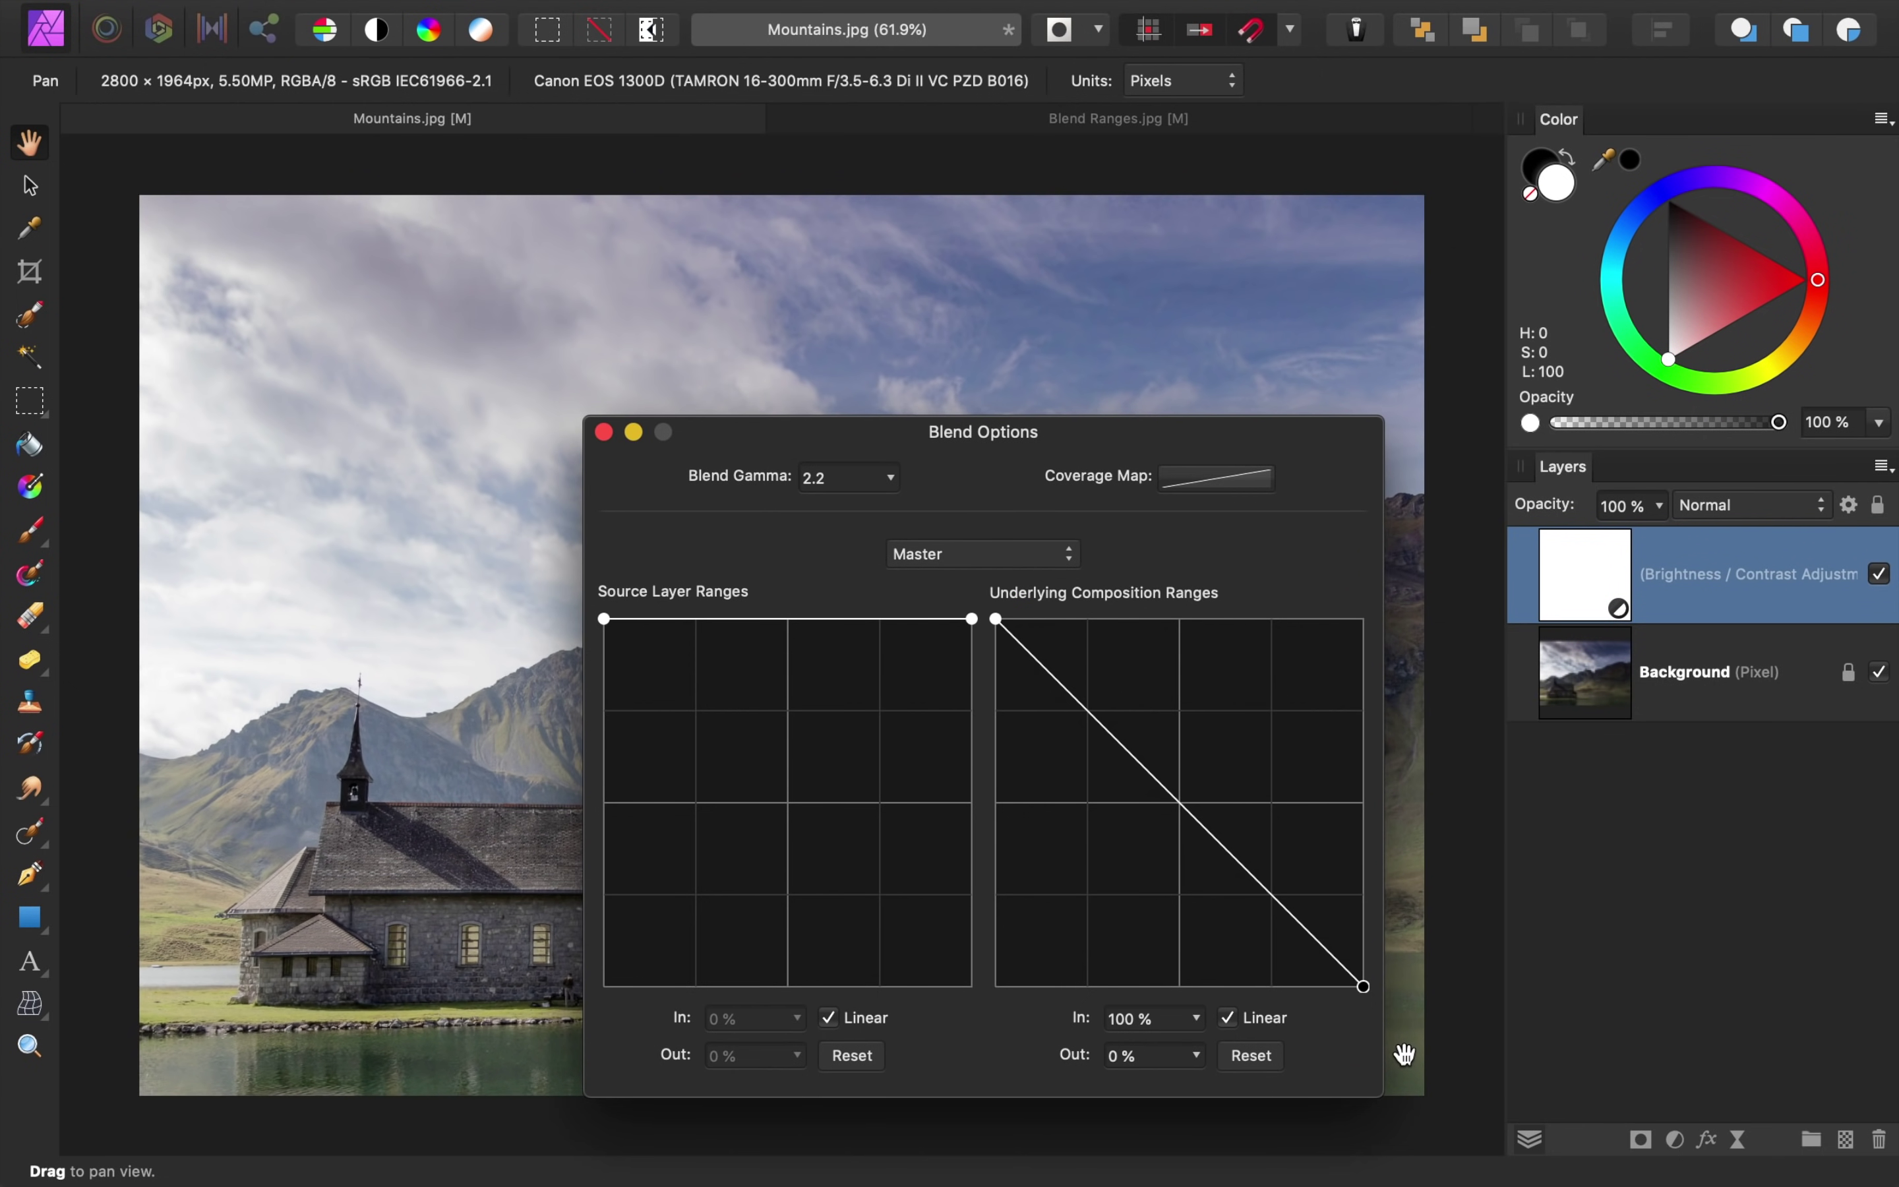
left_click_drag(1405, 1054, 1526, 1062)
- Start the highlight fade at darker tones and raise the adjustment's Contrast to 50%
left_click_drag(1365, 985, 1278, 1019)
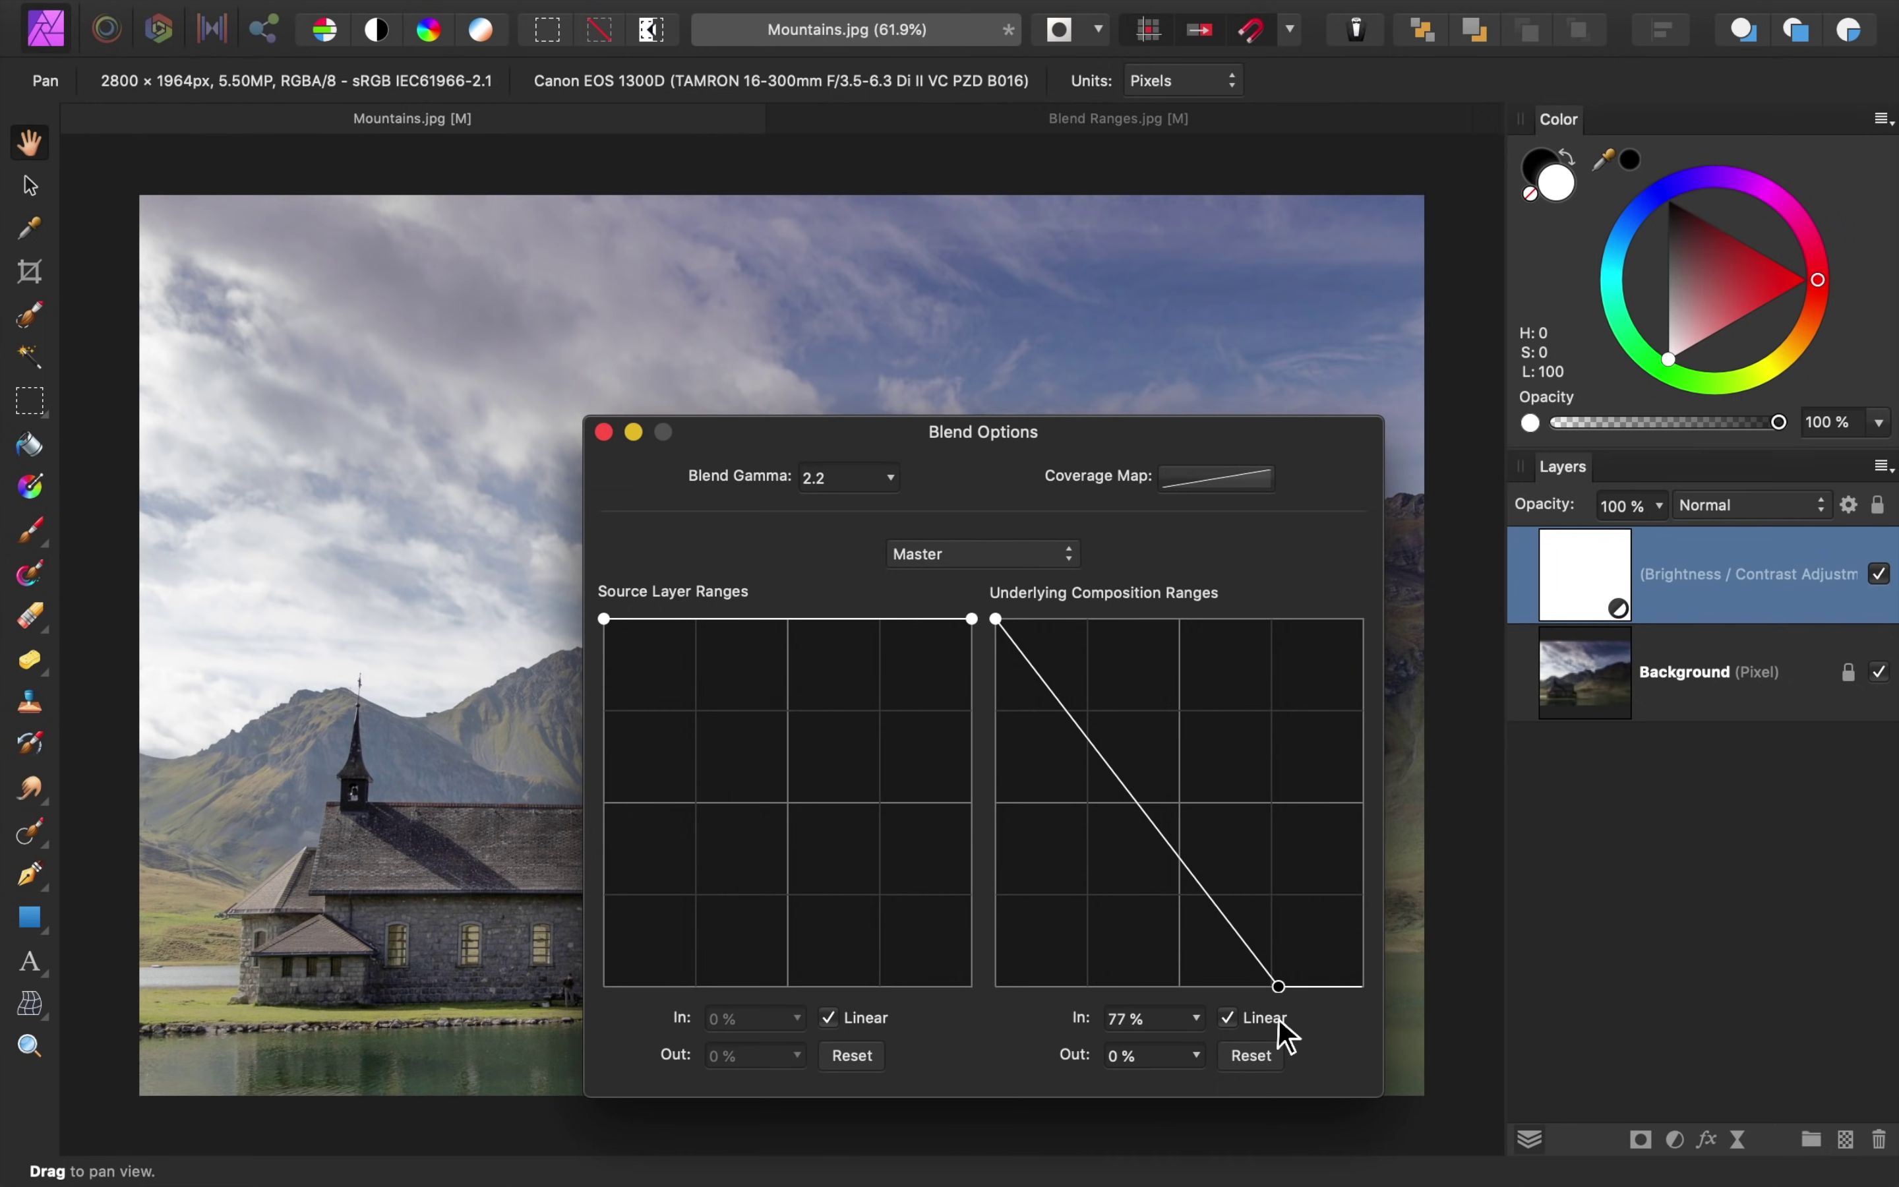
left_click(603, 432)
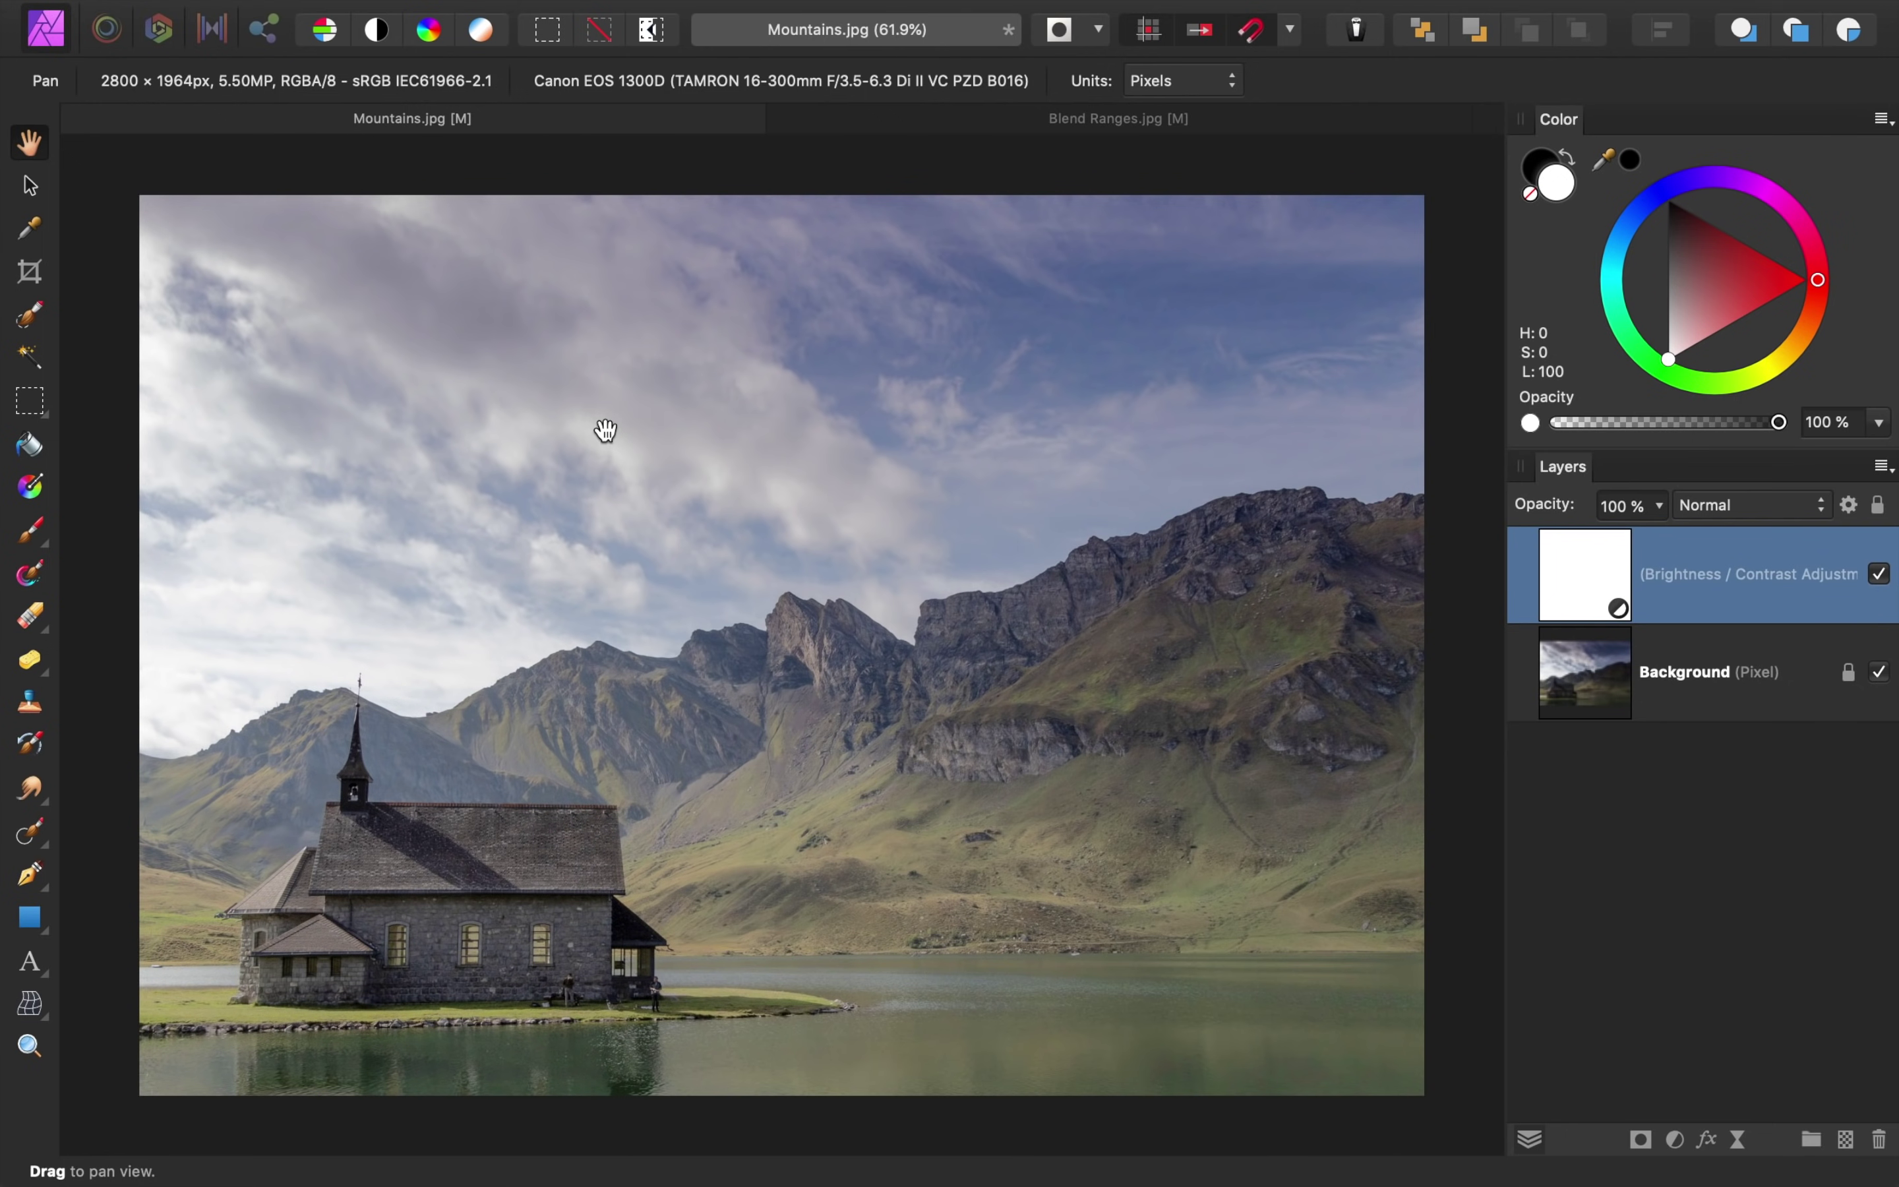
double_click(1582, 601)
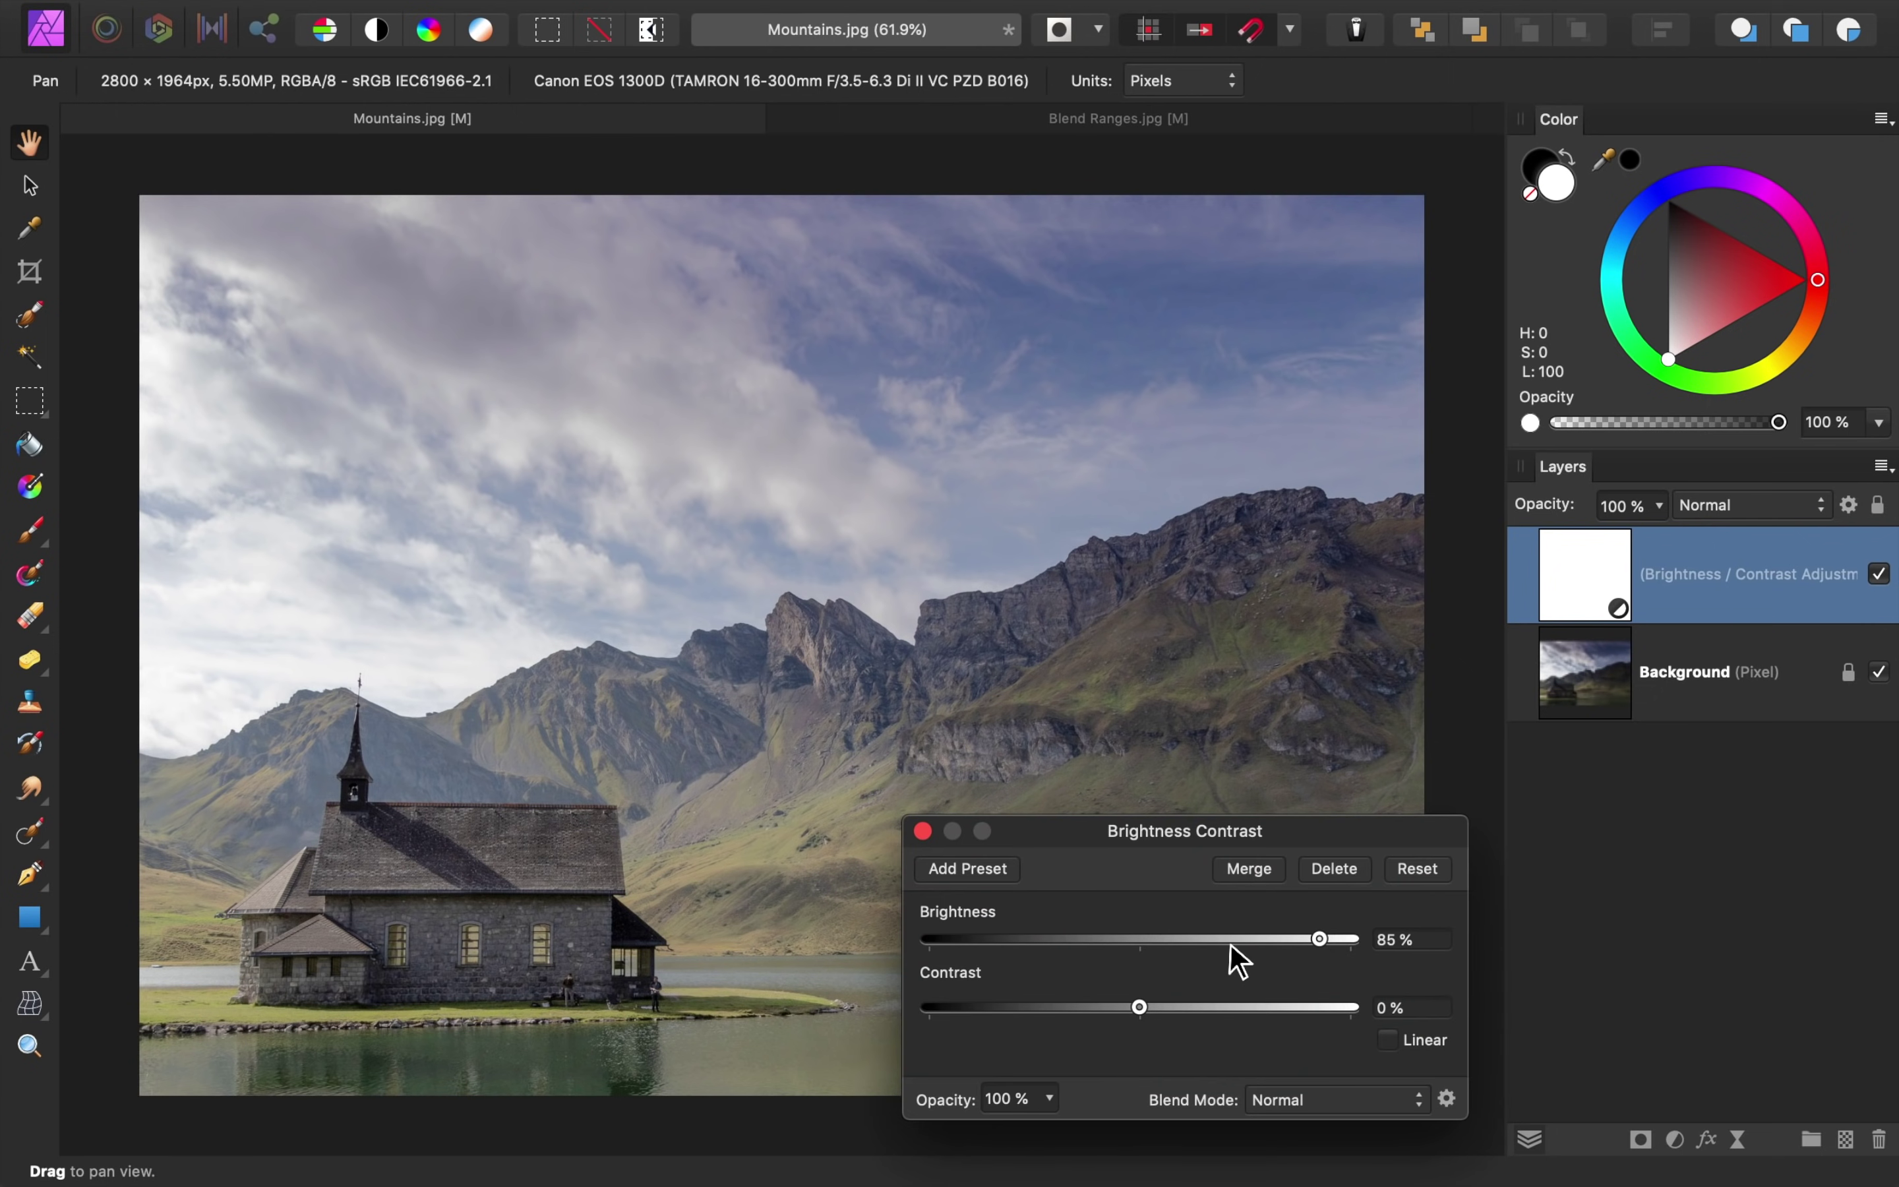
left_click_drag(1141, 1008, 1245, 1008)
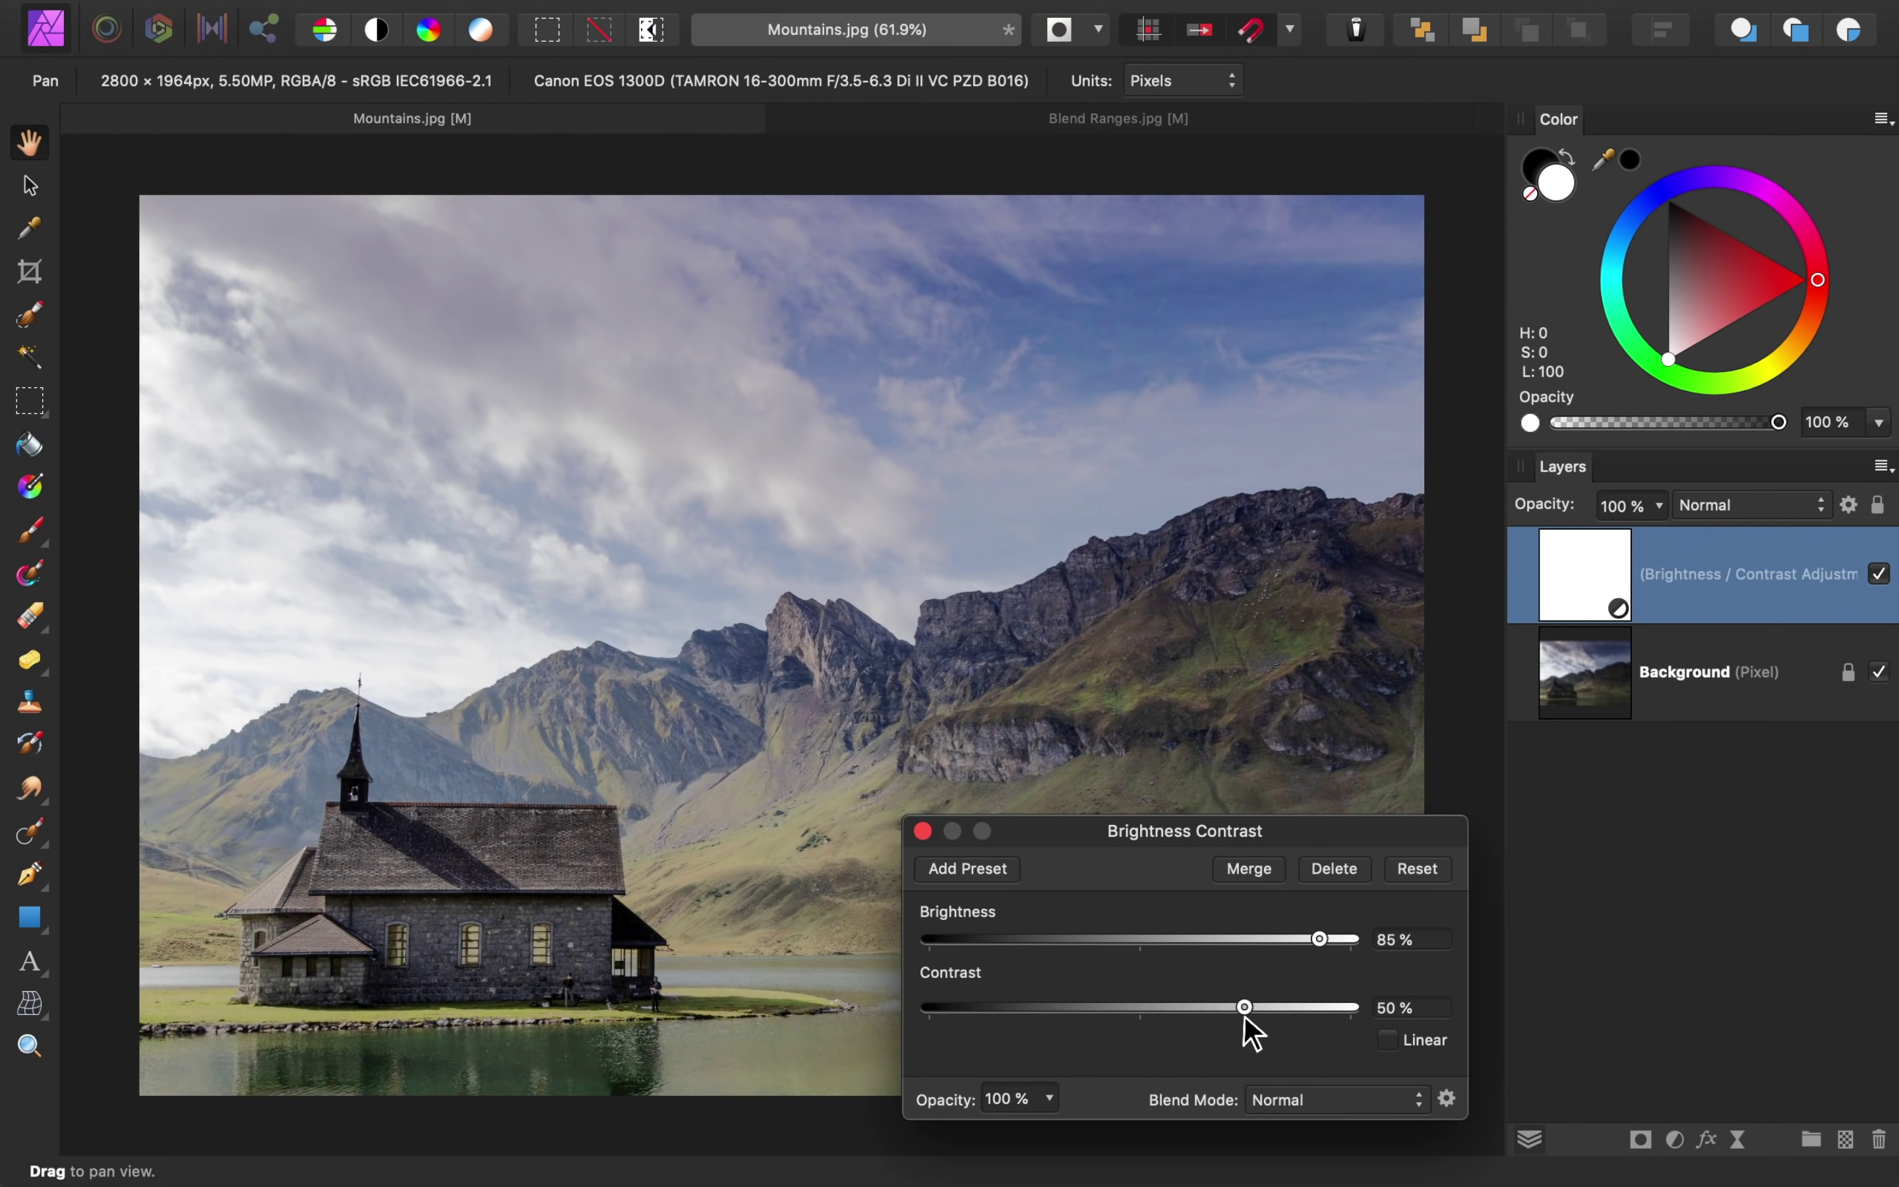
left_click(923, 830)
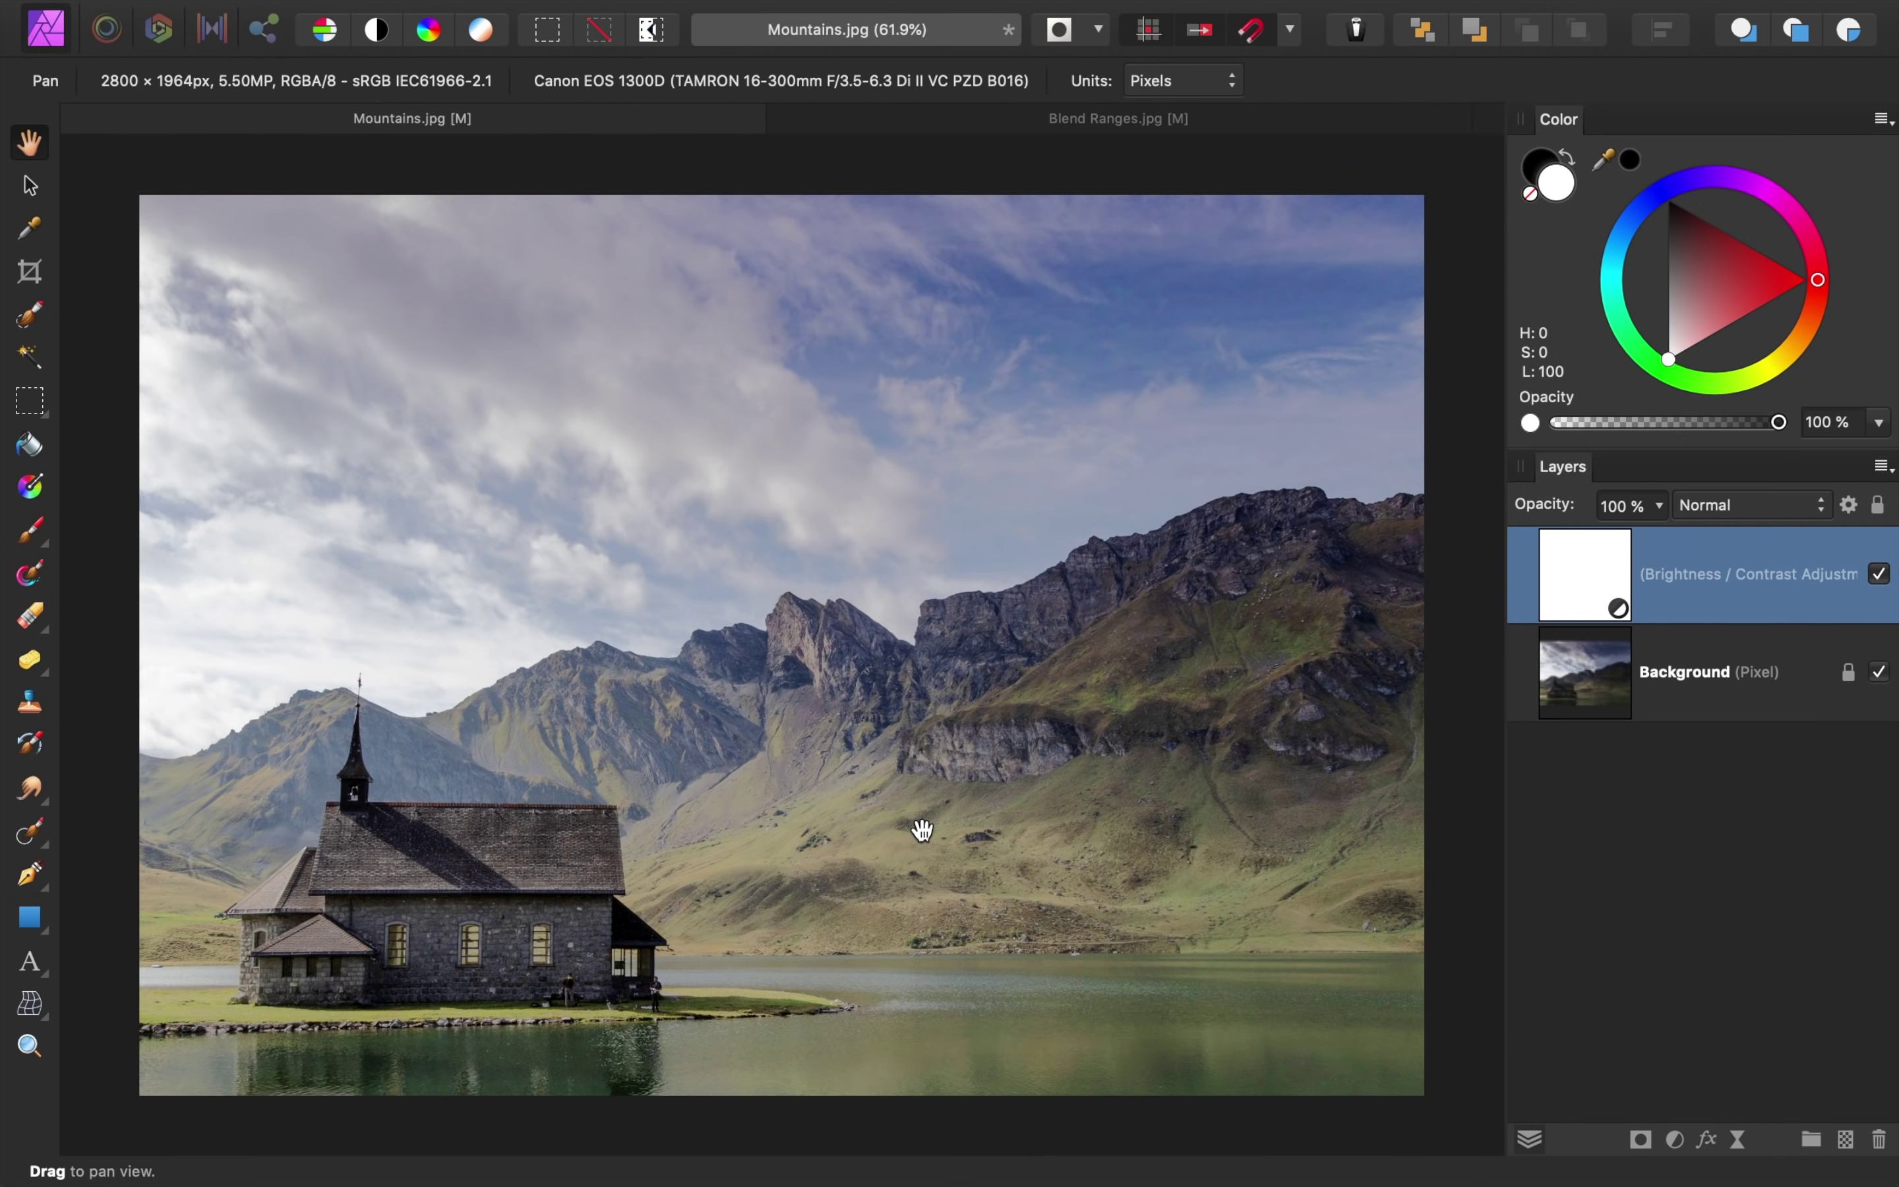
- Compare the Brightness/Contrast adjustment on and off, leaving it visible
left_click(1880, 575)
left_click(1880, 575)
left_click(1880, 576)
left_click(1880, 576)
left_click(1676, 1140)
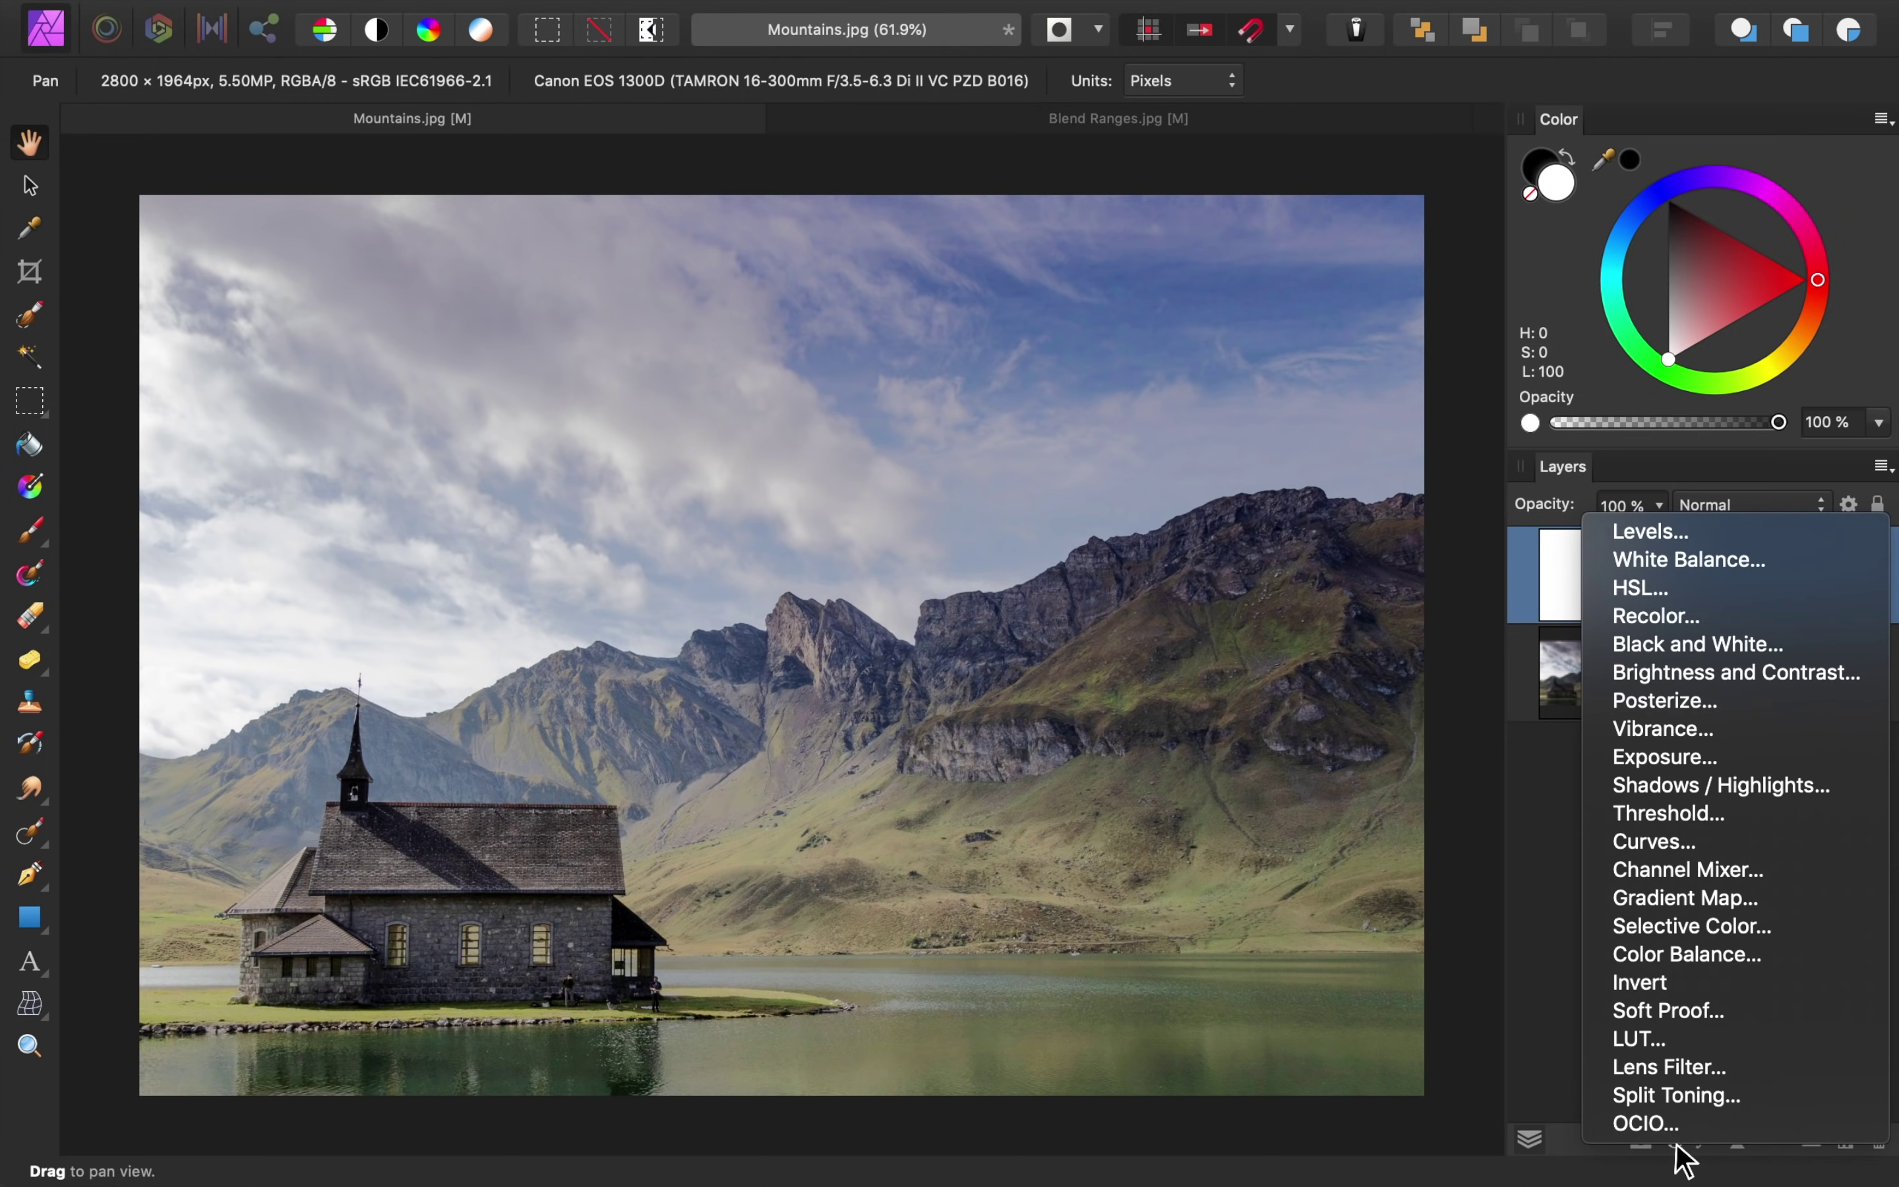
- Add a gold Recolor at hue 45.5°, blended only over underlying tones above 69%
left_click(1730, 617)
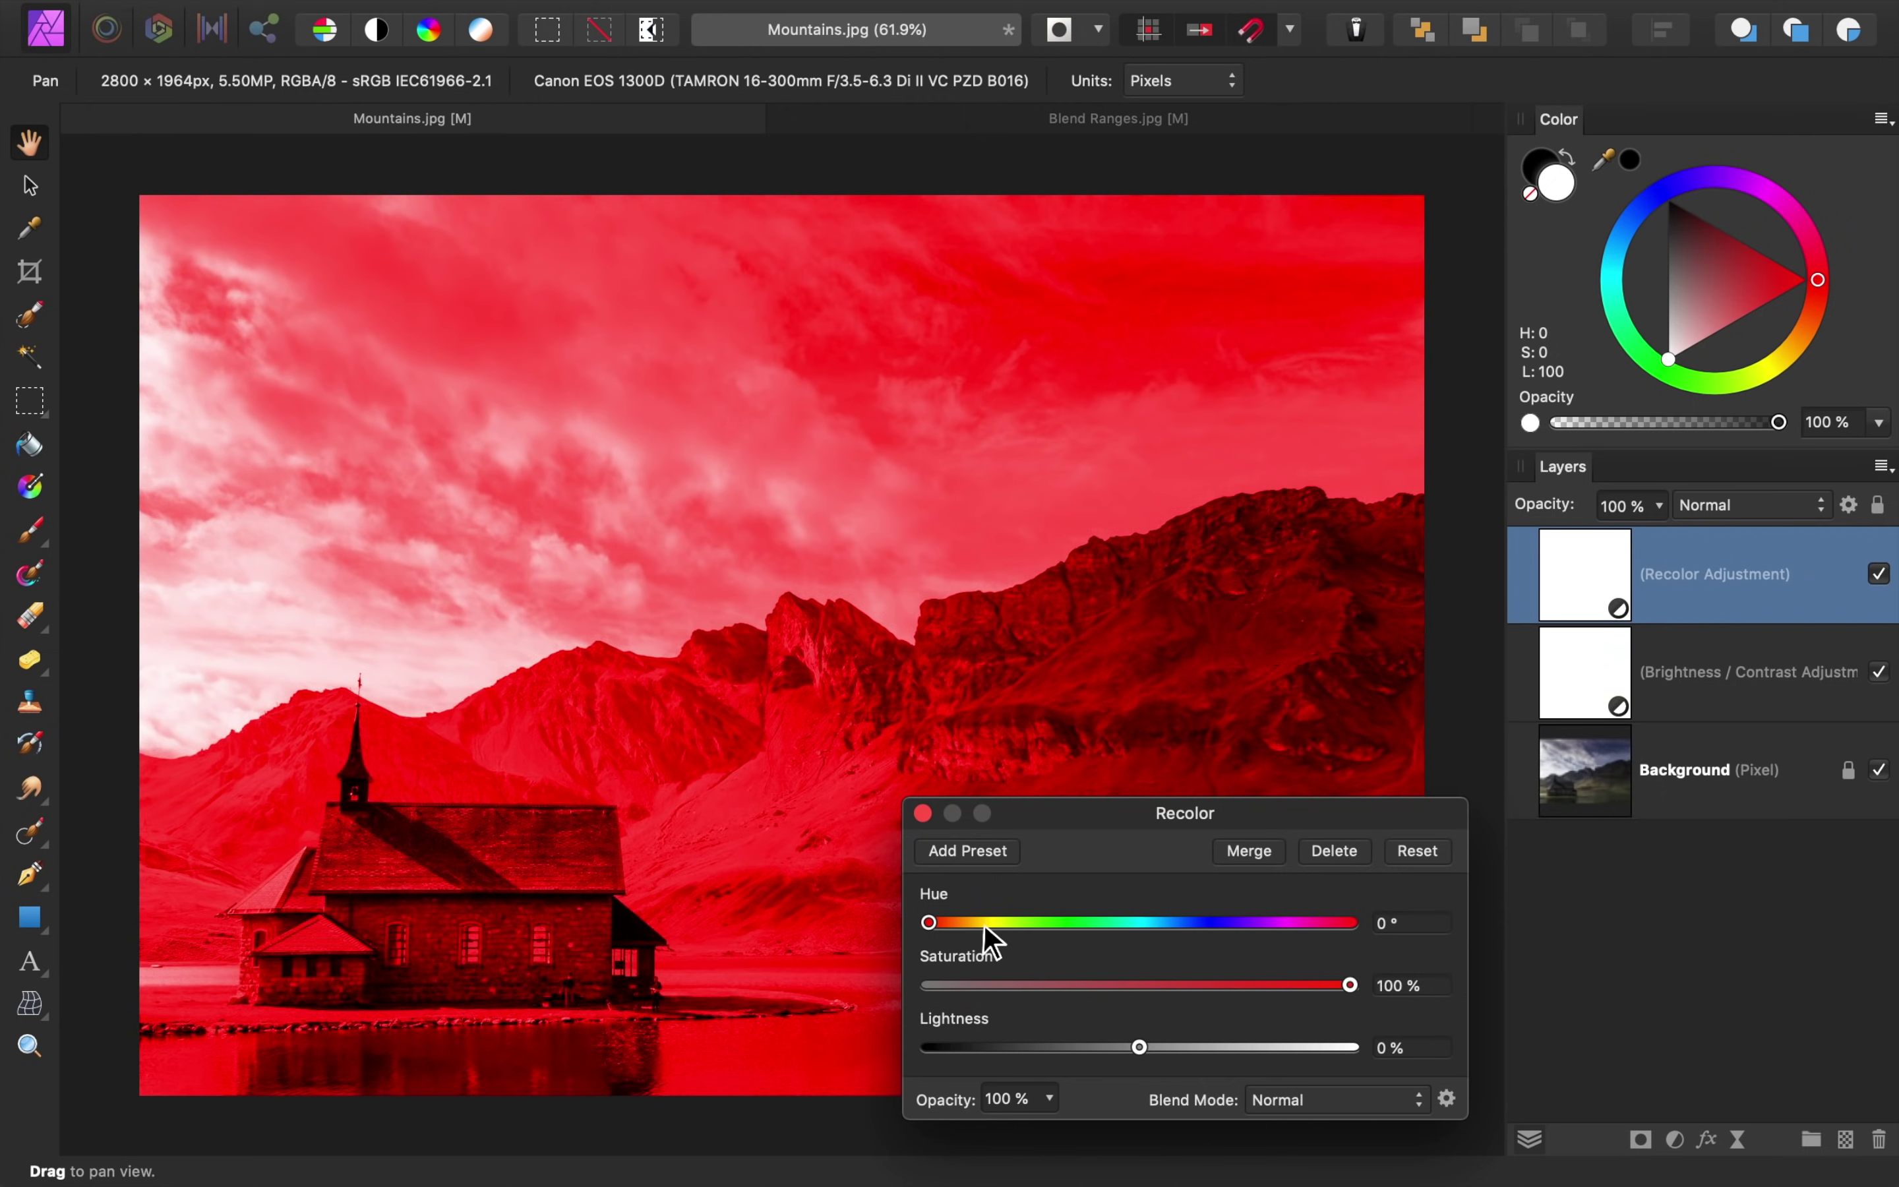
left_click_drag(929, 924, 981, 923)
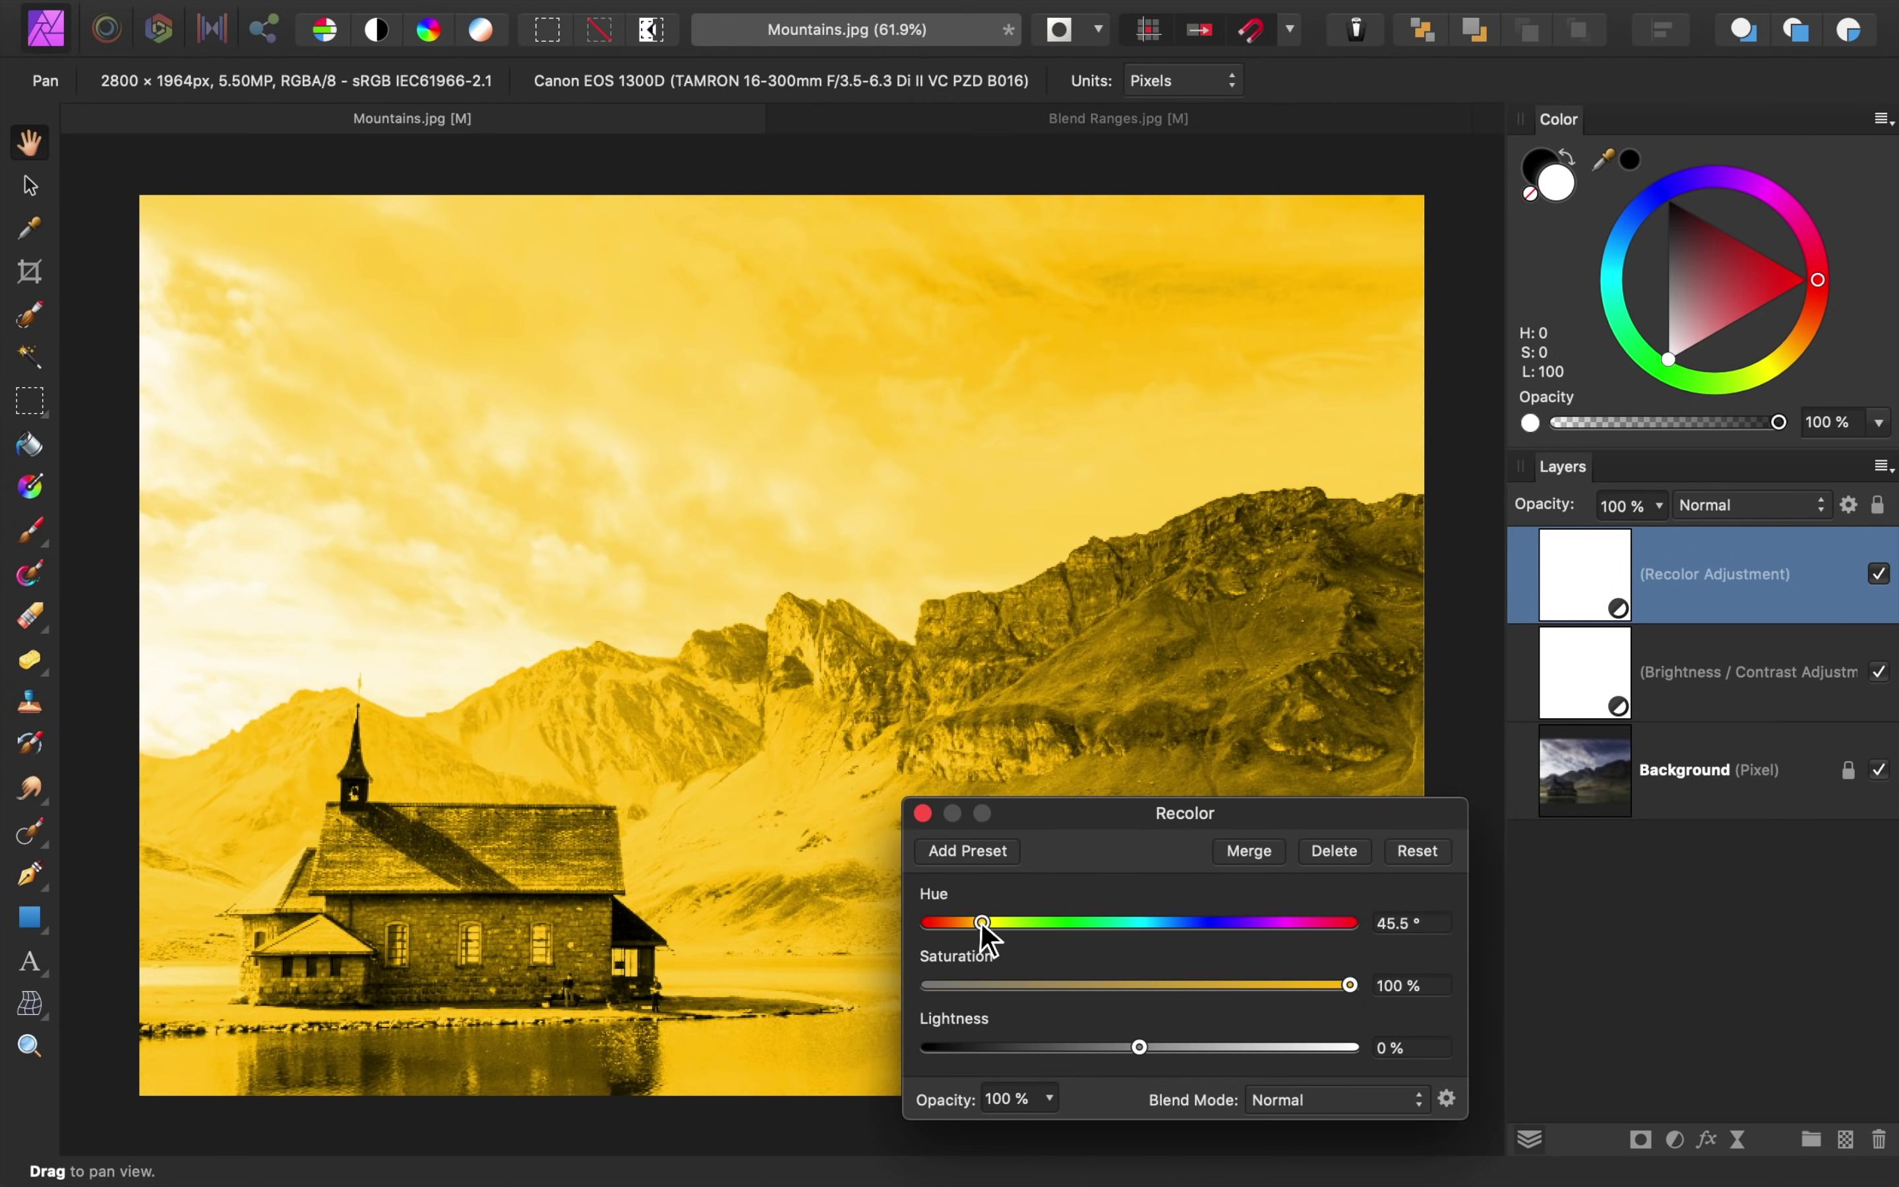
left_click(923, 815)
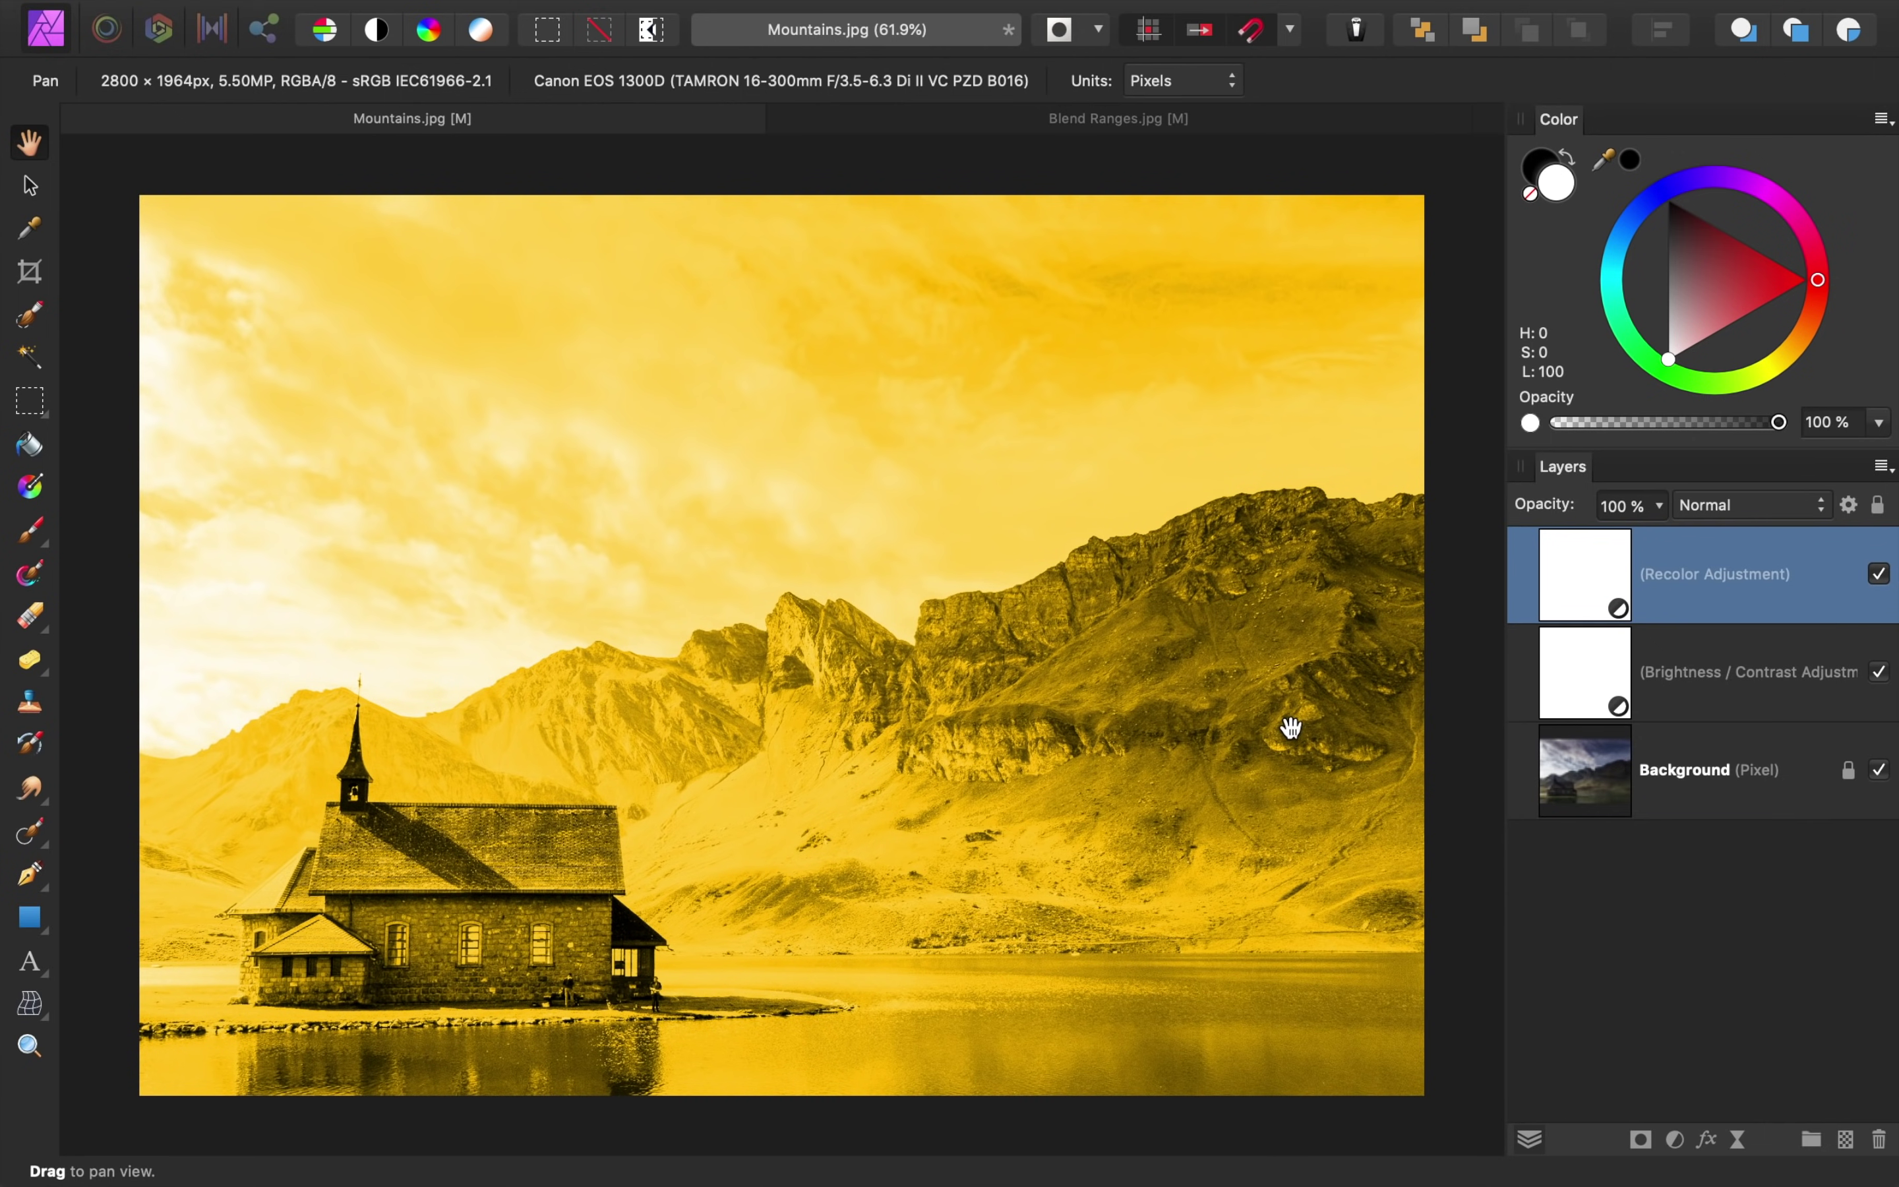
left_click(1850, 506)
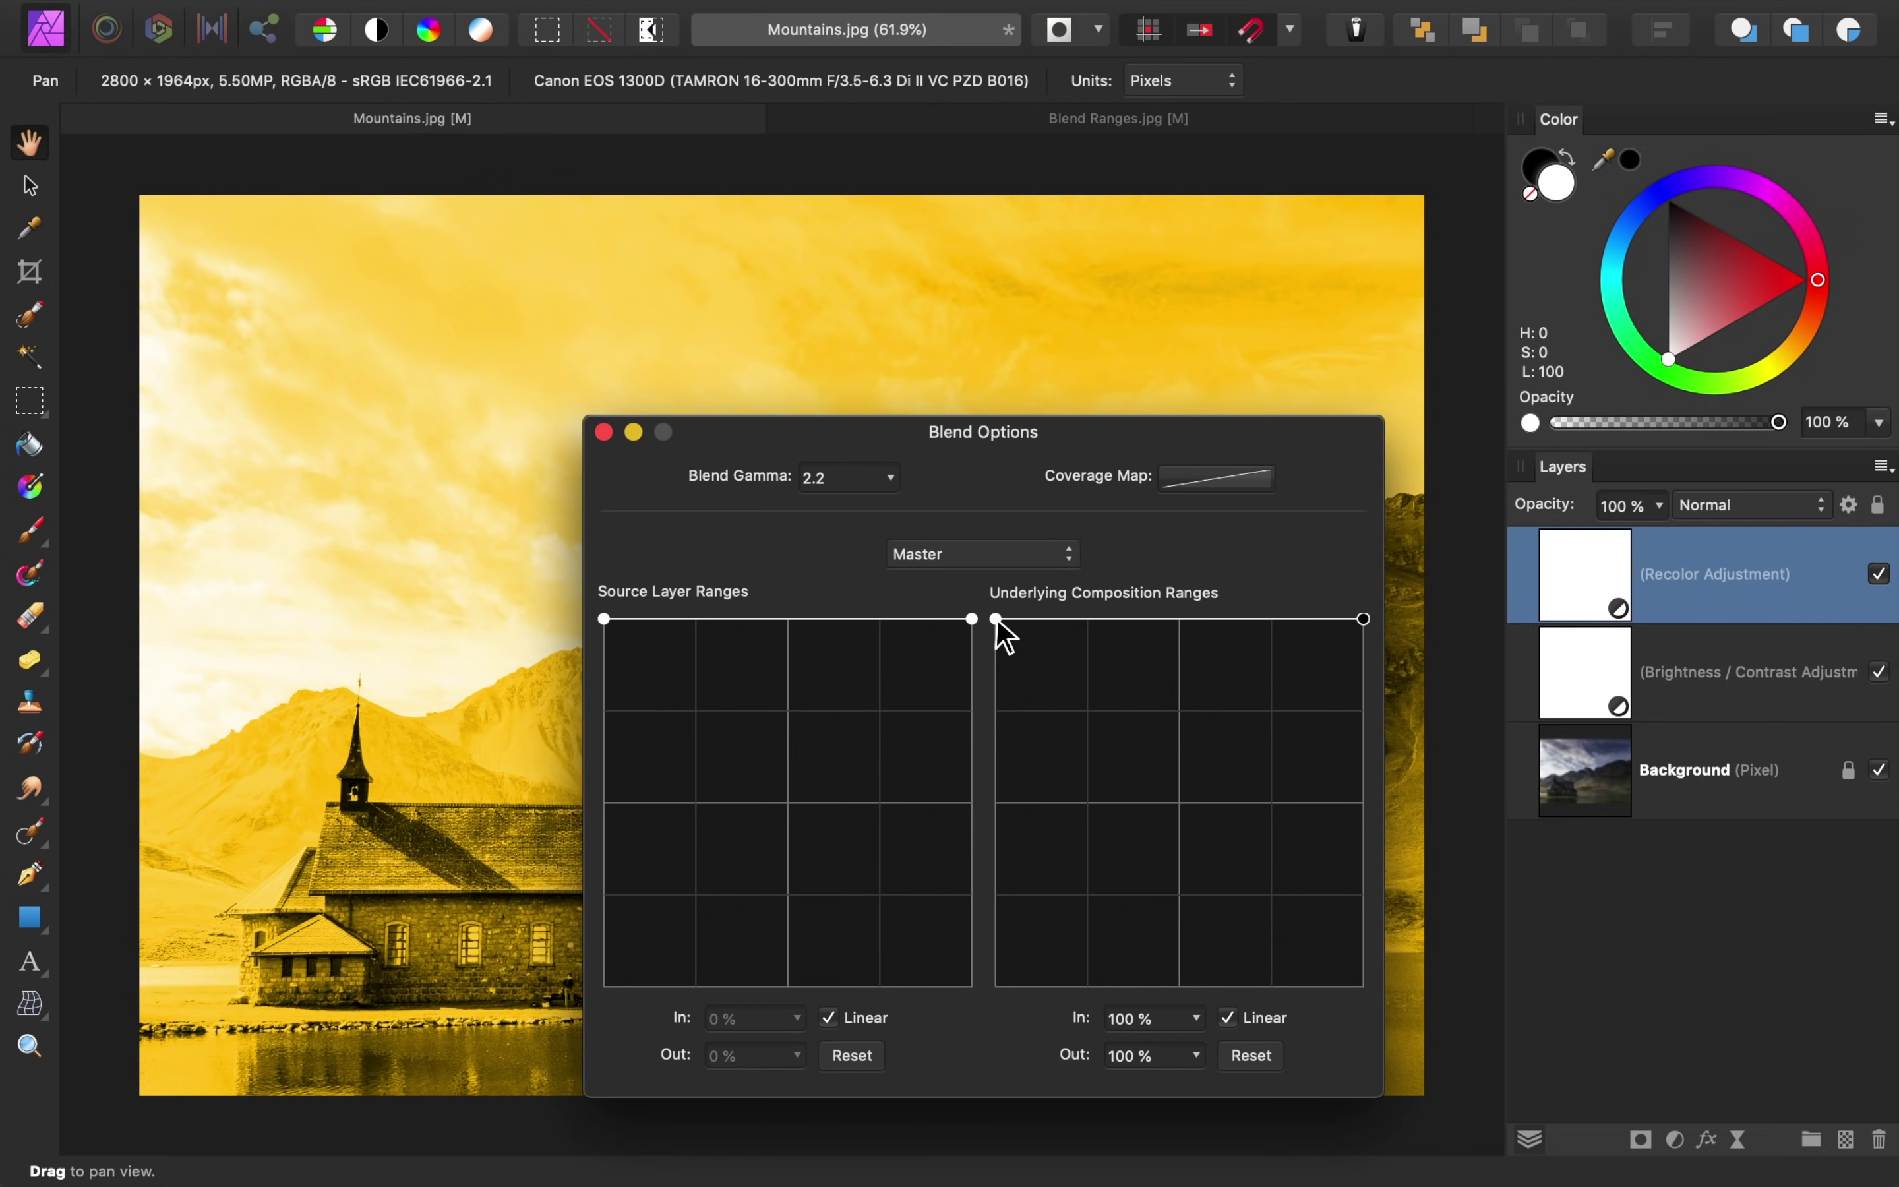
left_click_drag(997, 620, 1249, 1039)
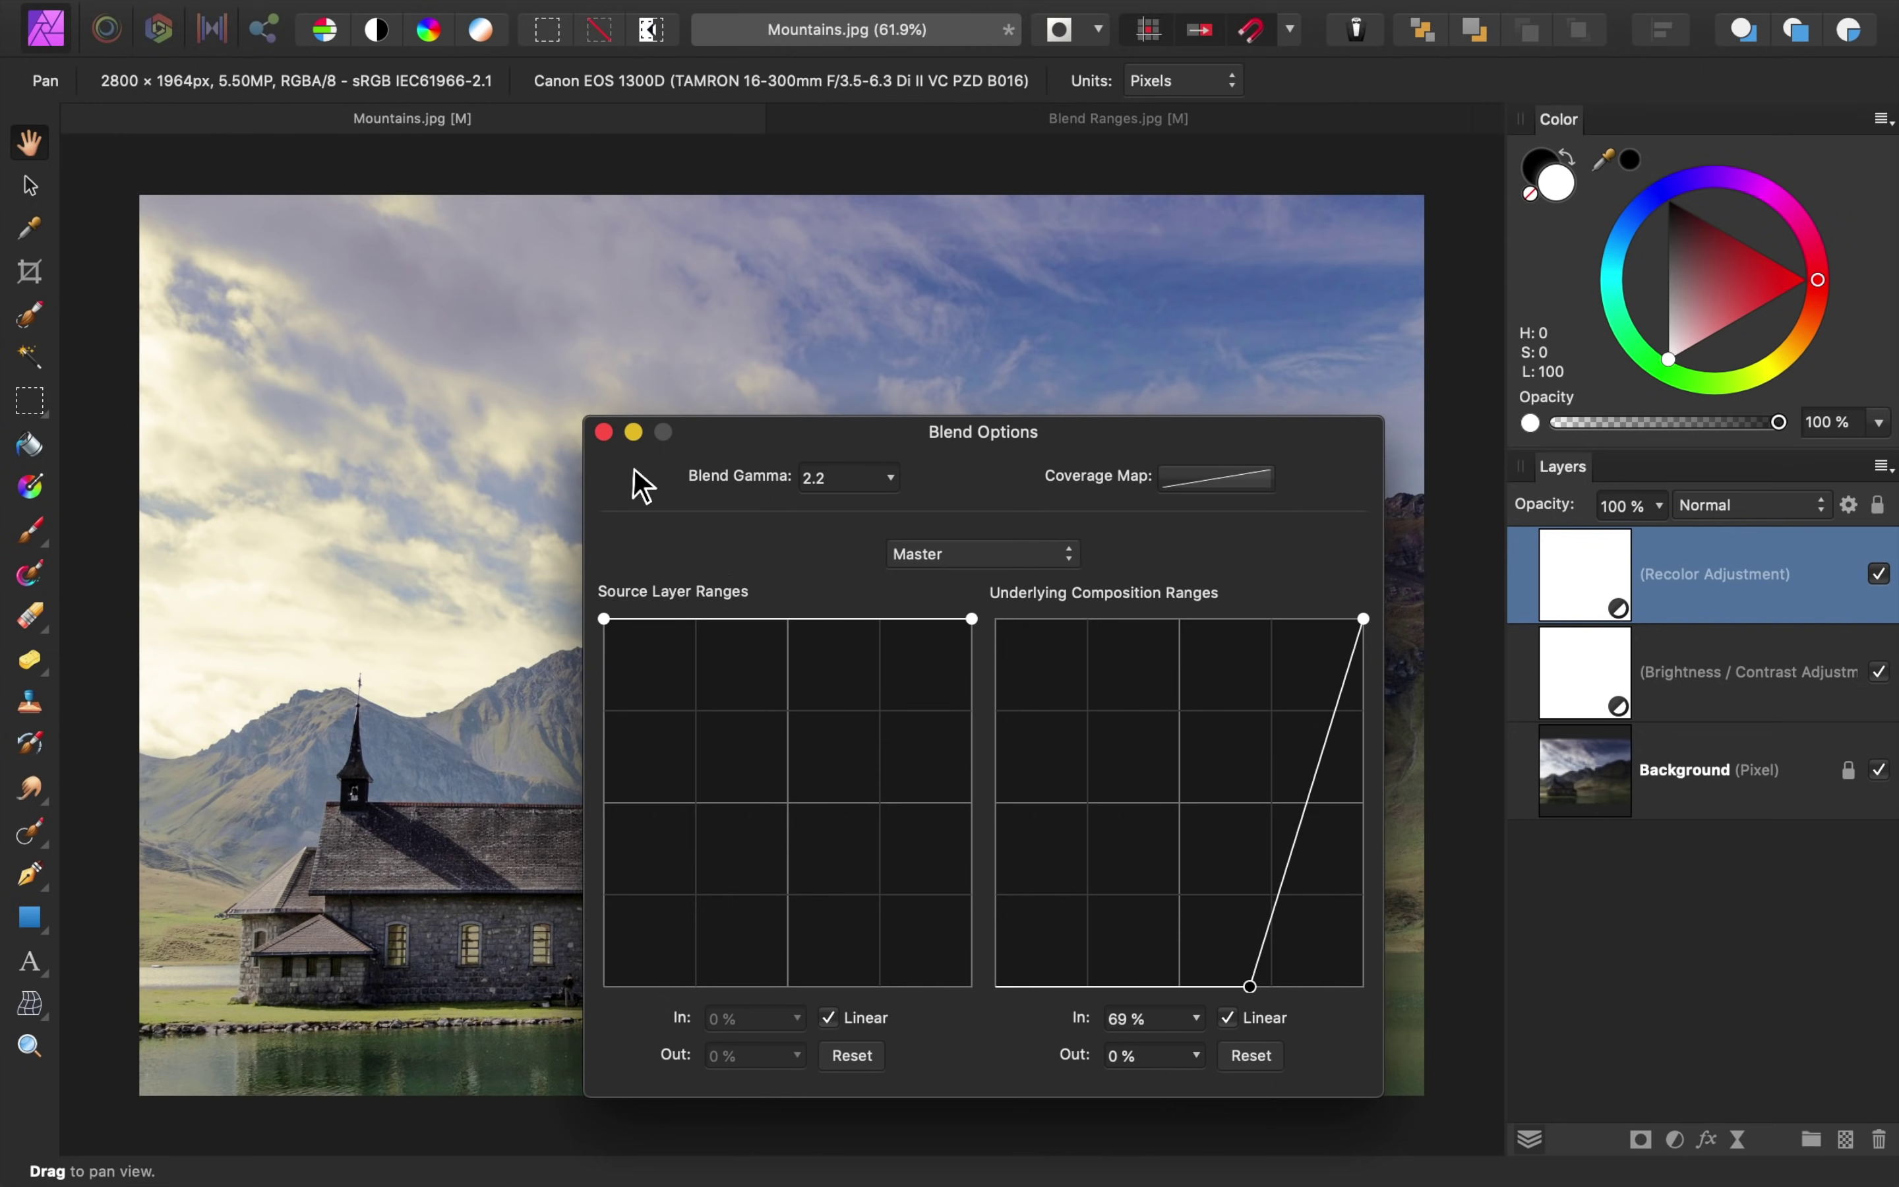
left_click(604, 432)
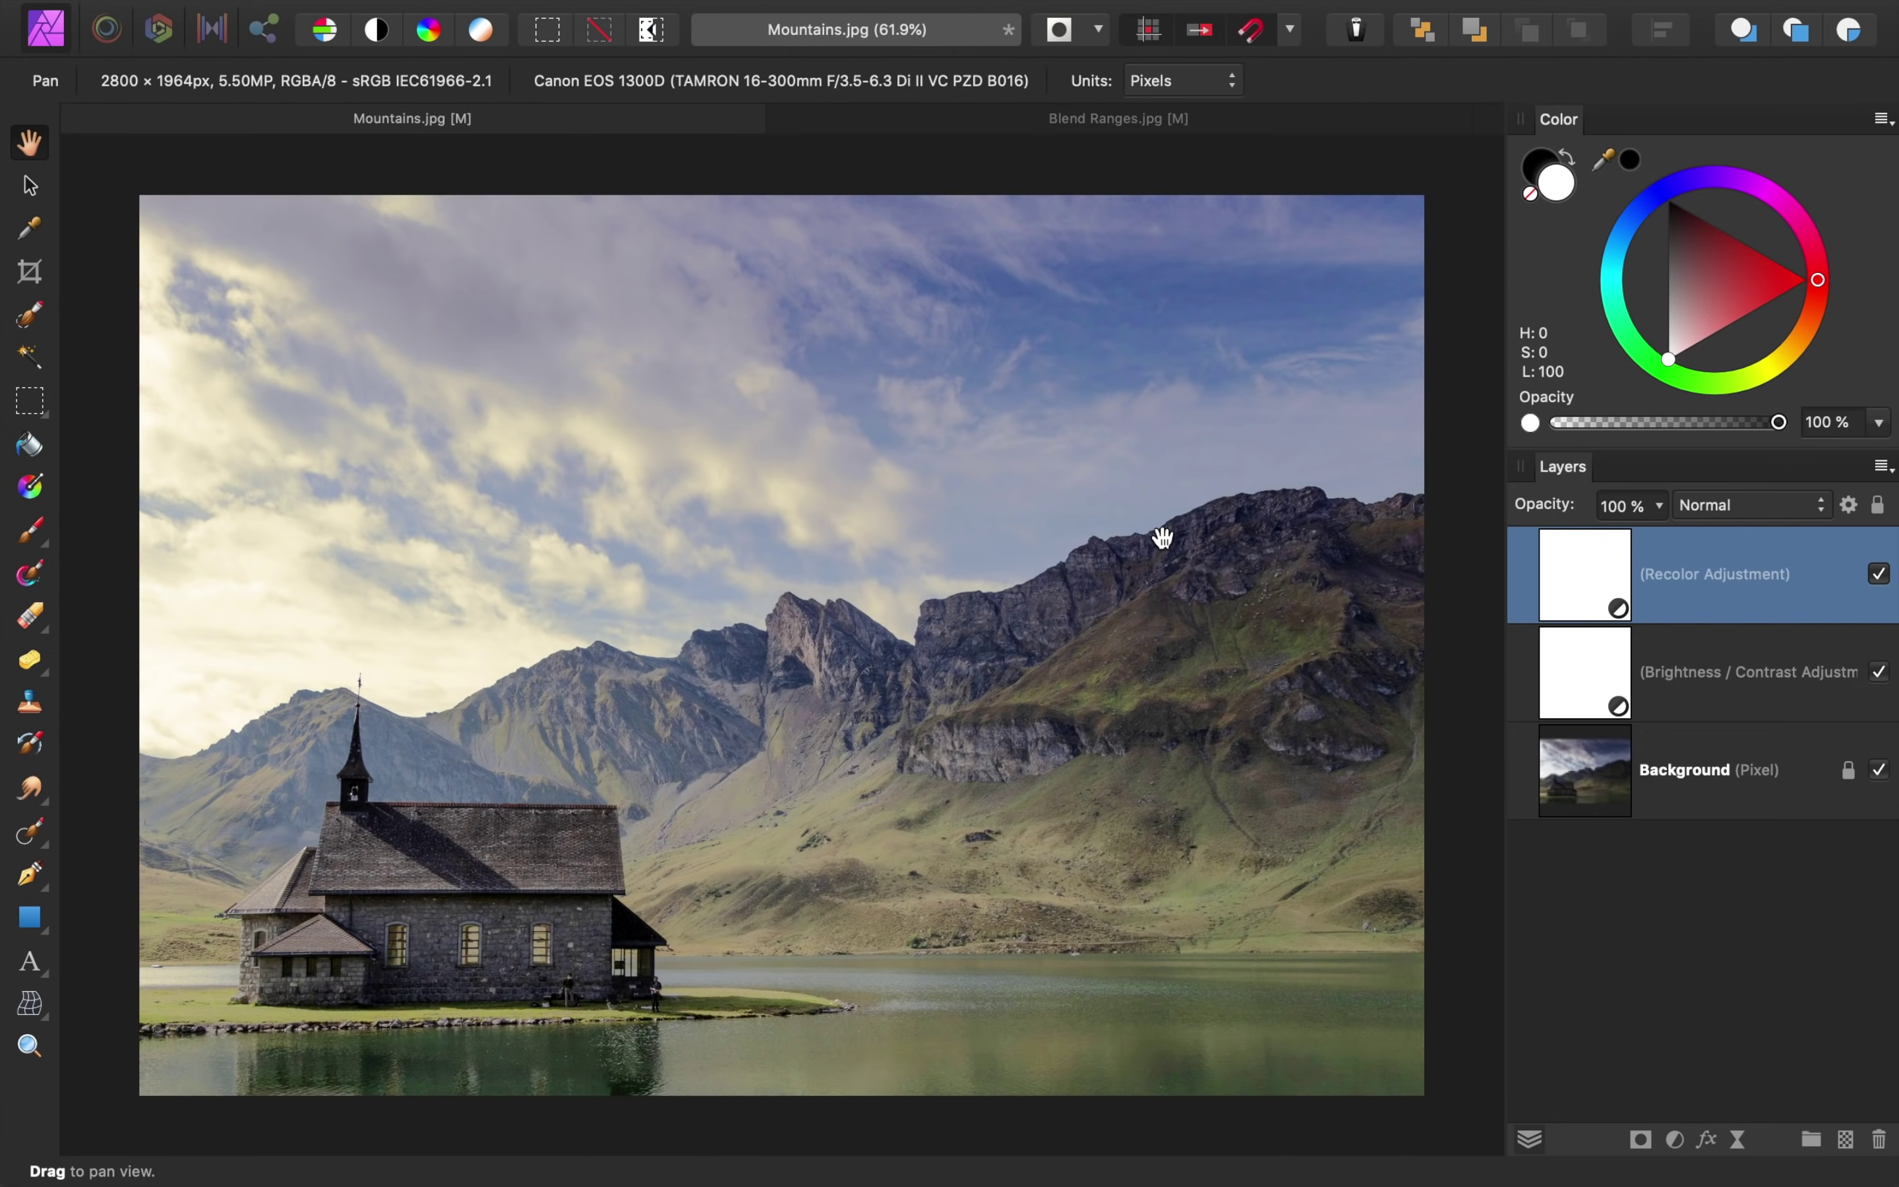
- Toggle the gold Recolor off and on to compare, leaving it visible
left_click(1879, 574)
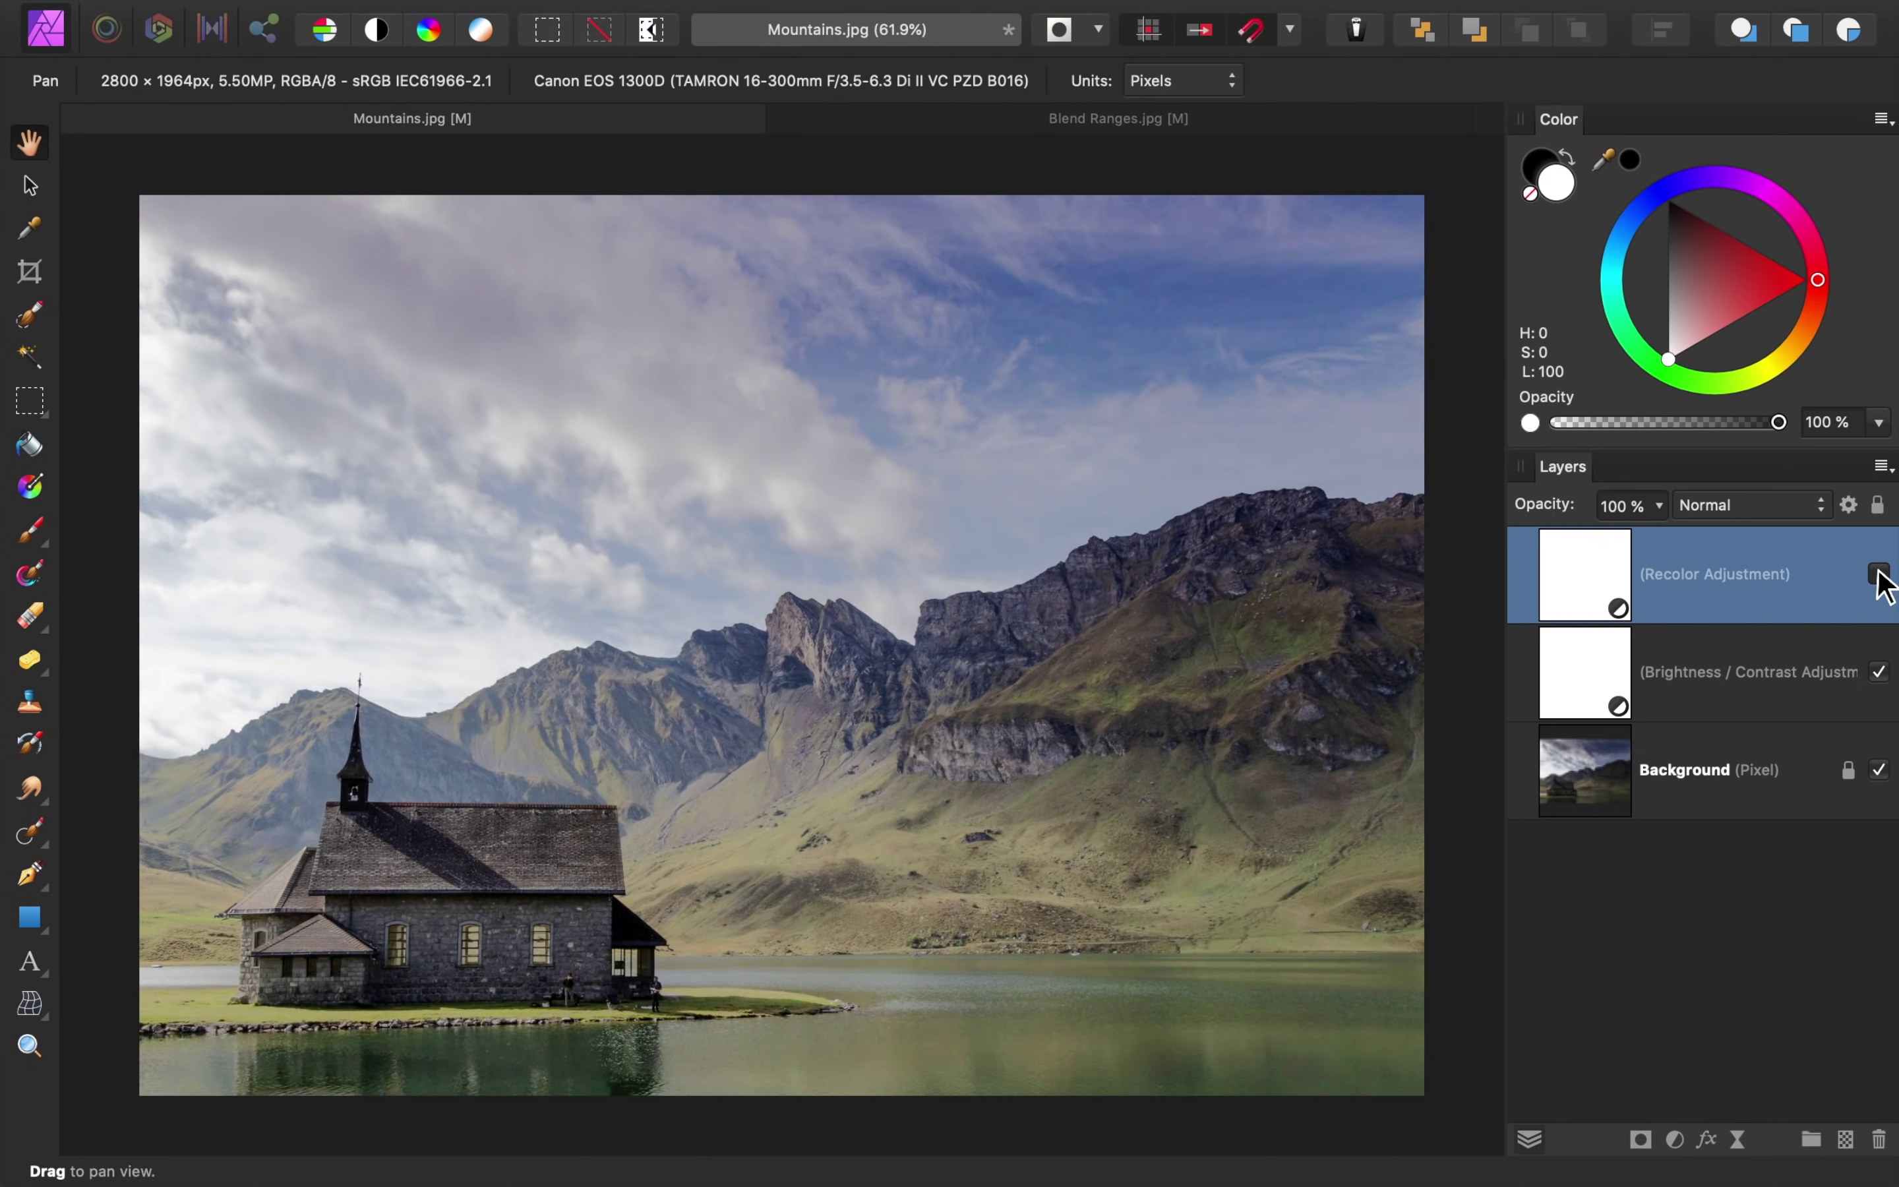
left_click(1879, 574)
left_click(1879, 573)
left_click(1879, 574)
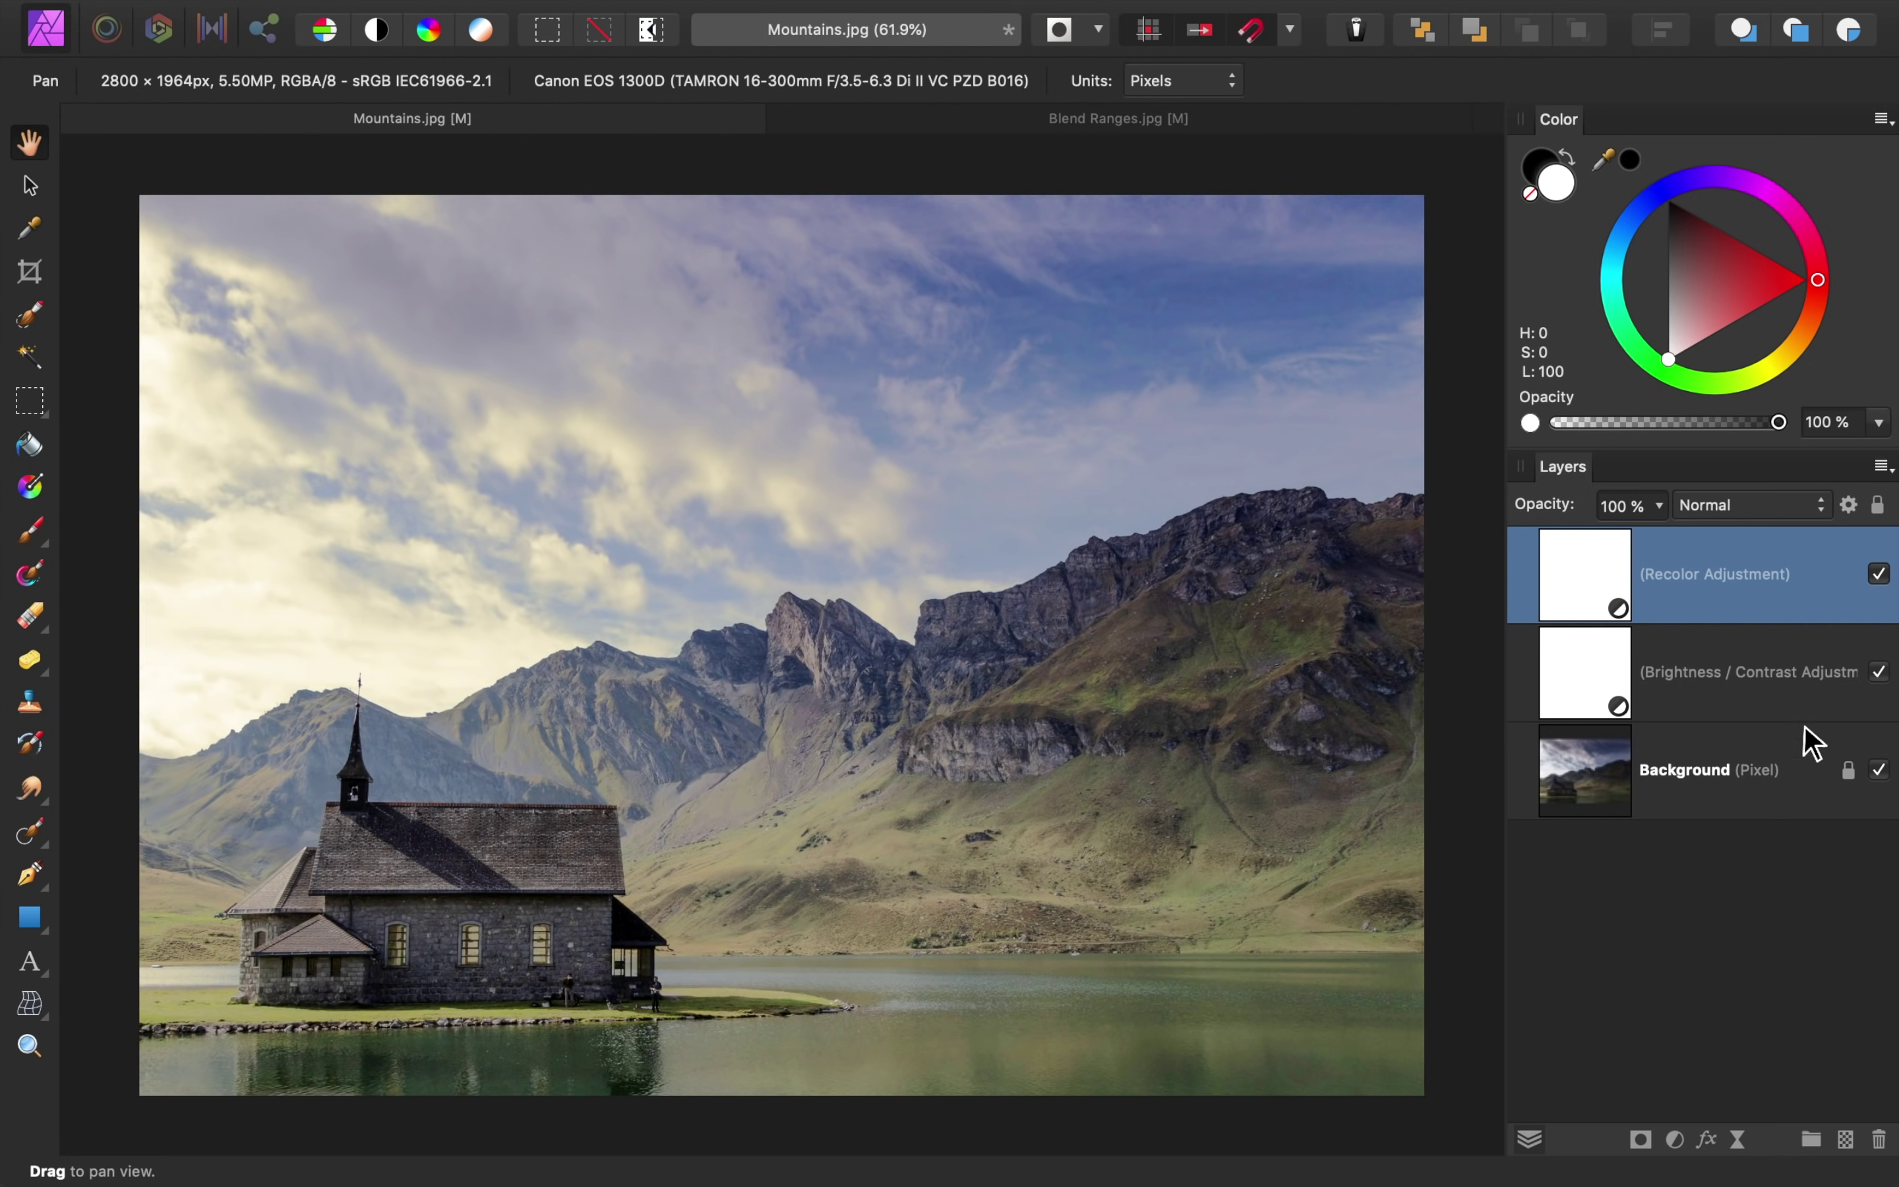
left_click(1675, 1140)
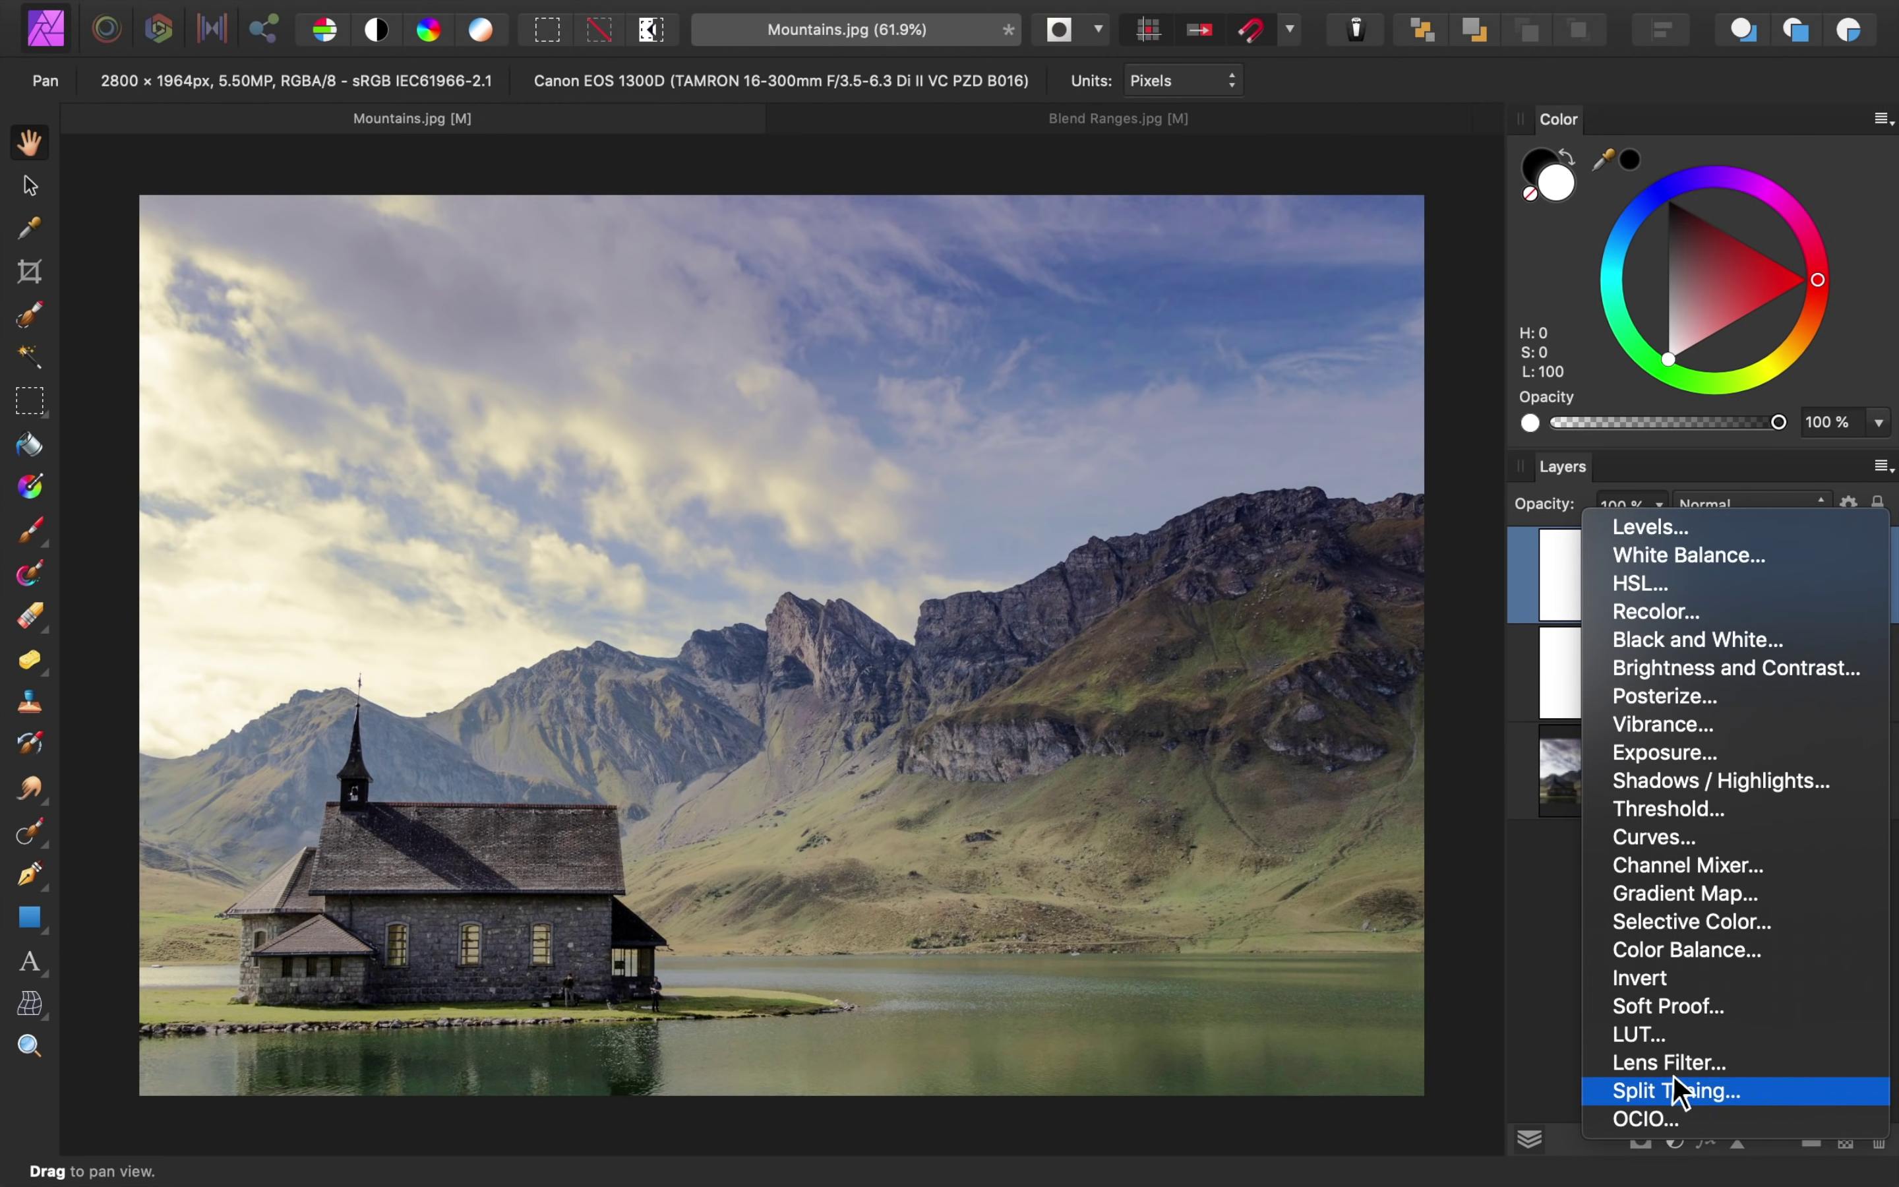
- Add a purple Recolor at hue 263.6°, fading out by 32% underlying tones
left_click(1687, 615)
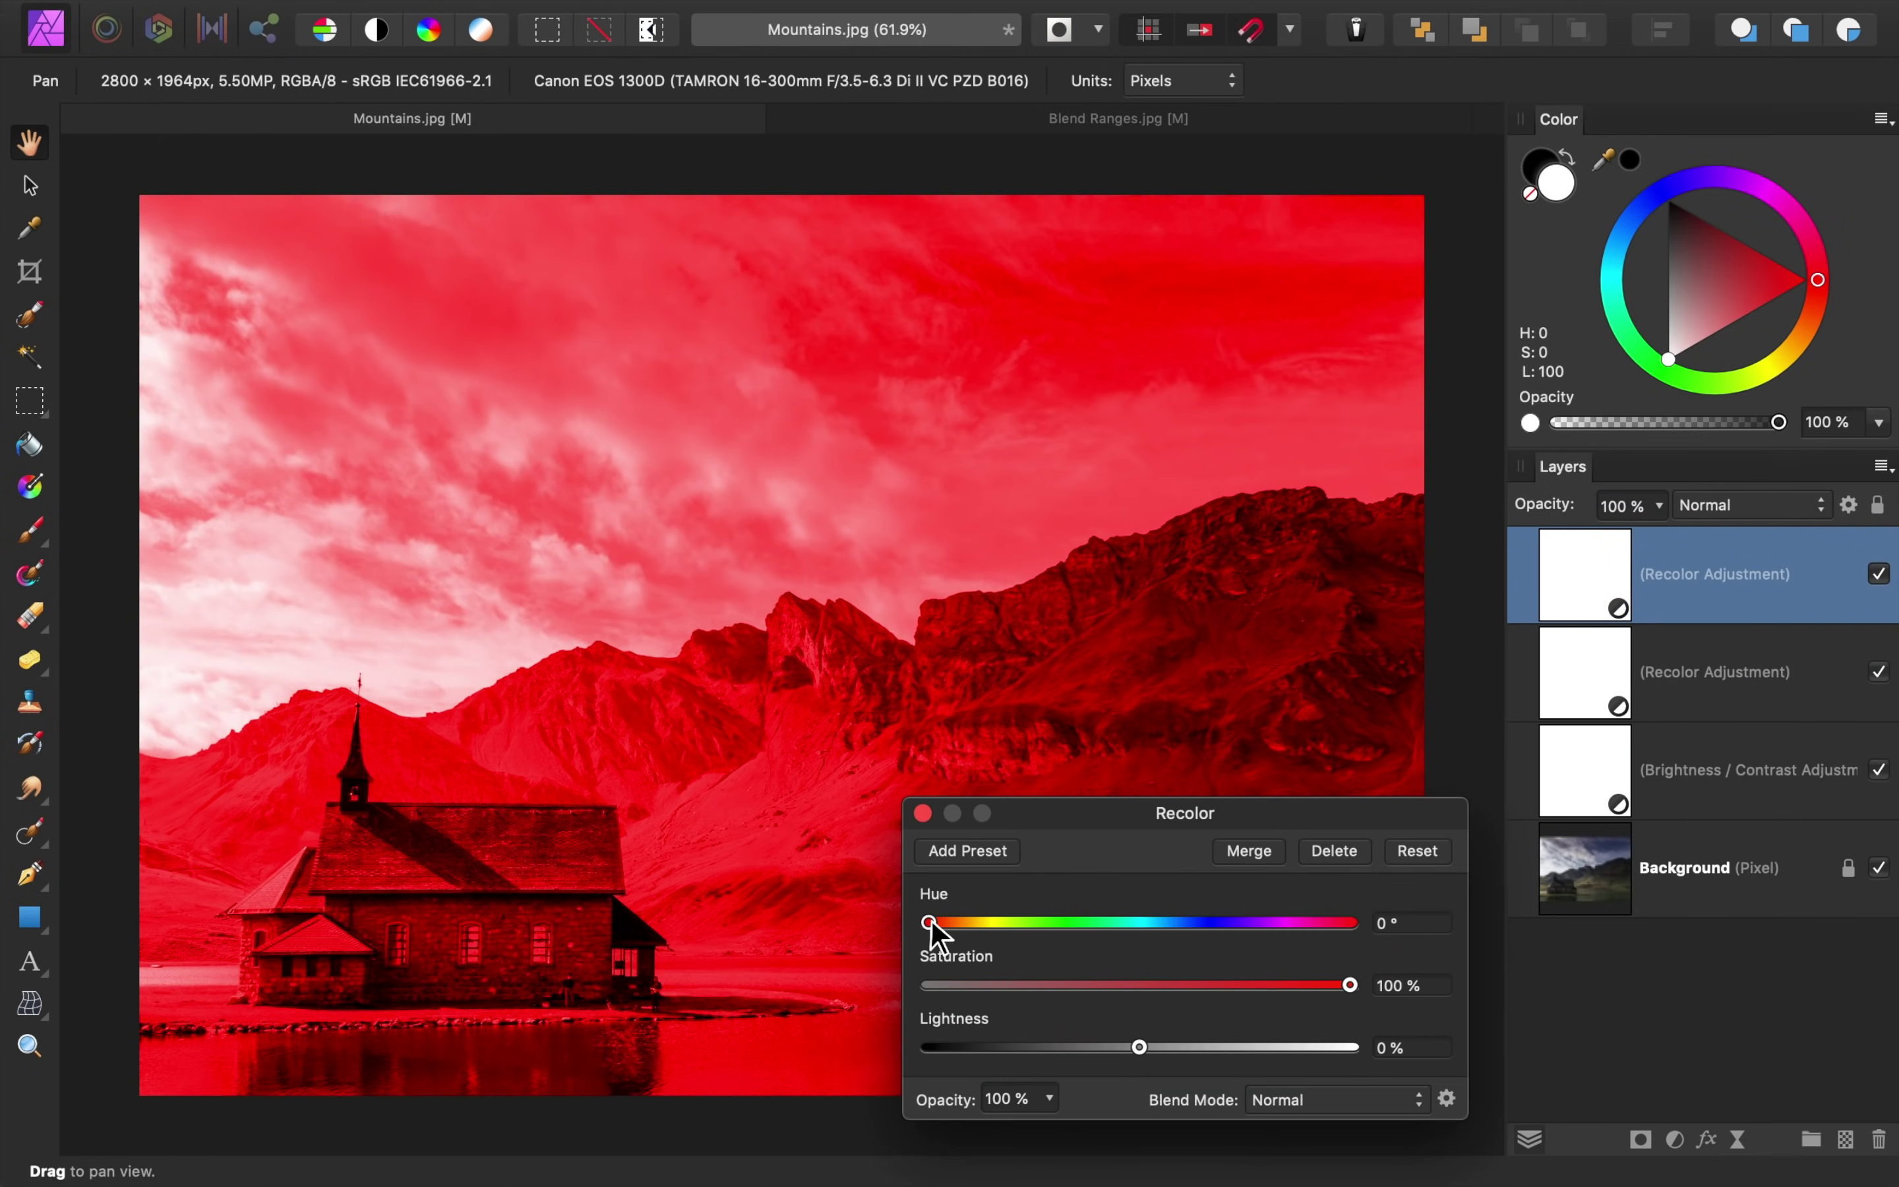
left_click_drag(932, 923, 1240, 932)
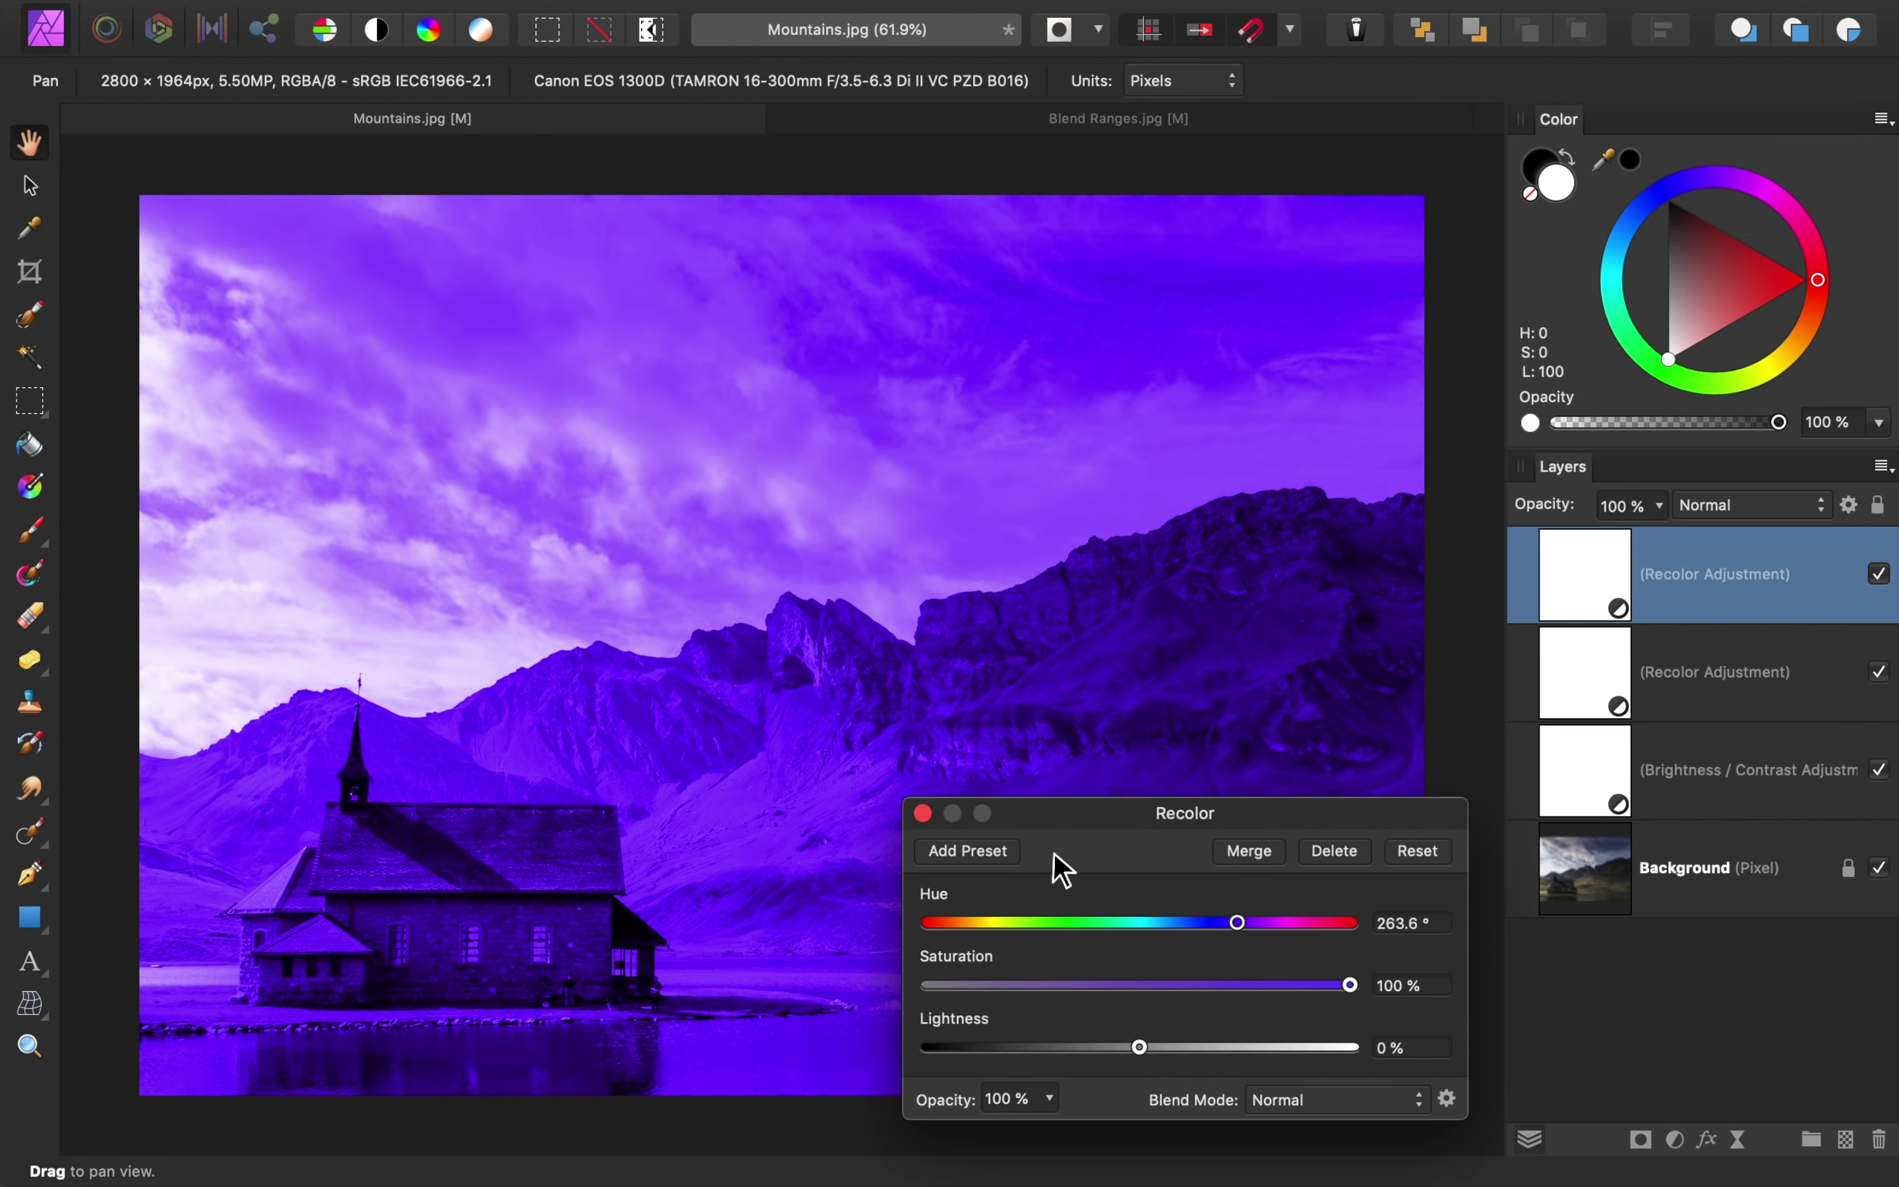
left_click(922, 813)
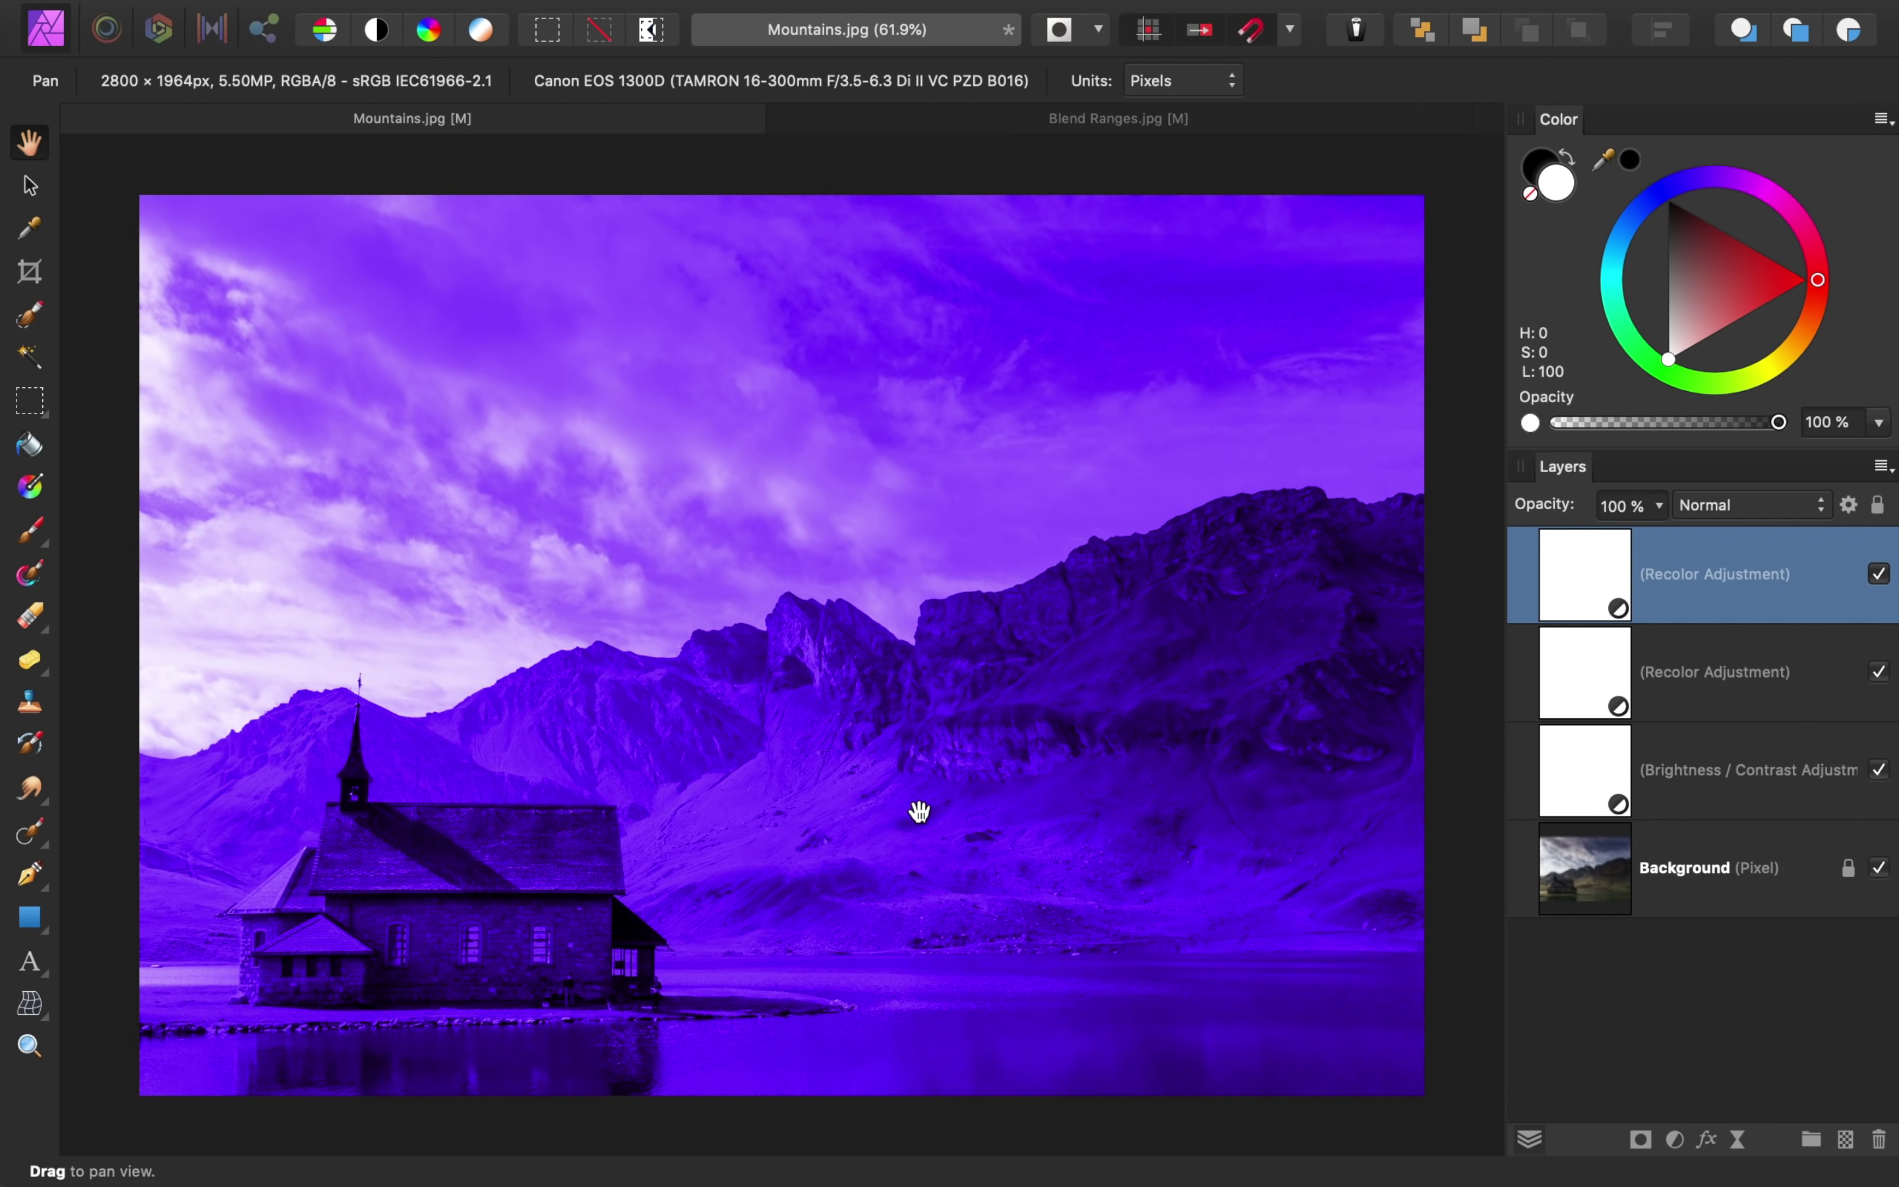
left_click(1848, 506)
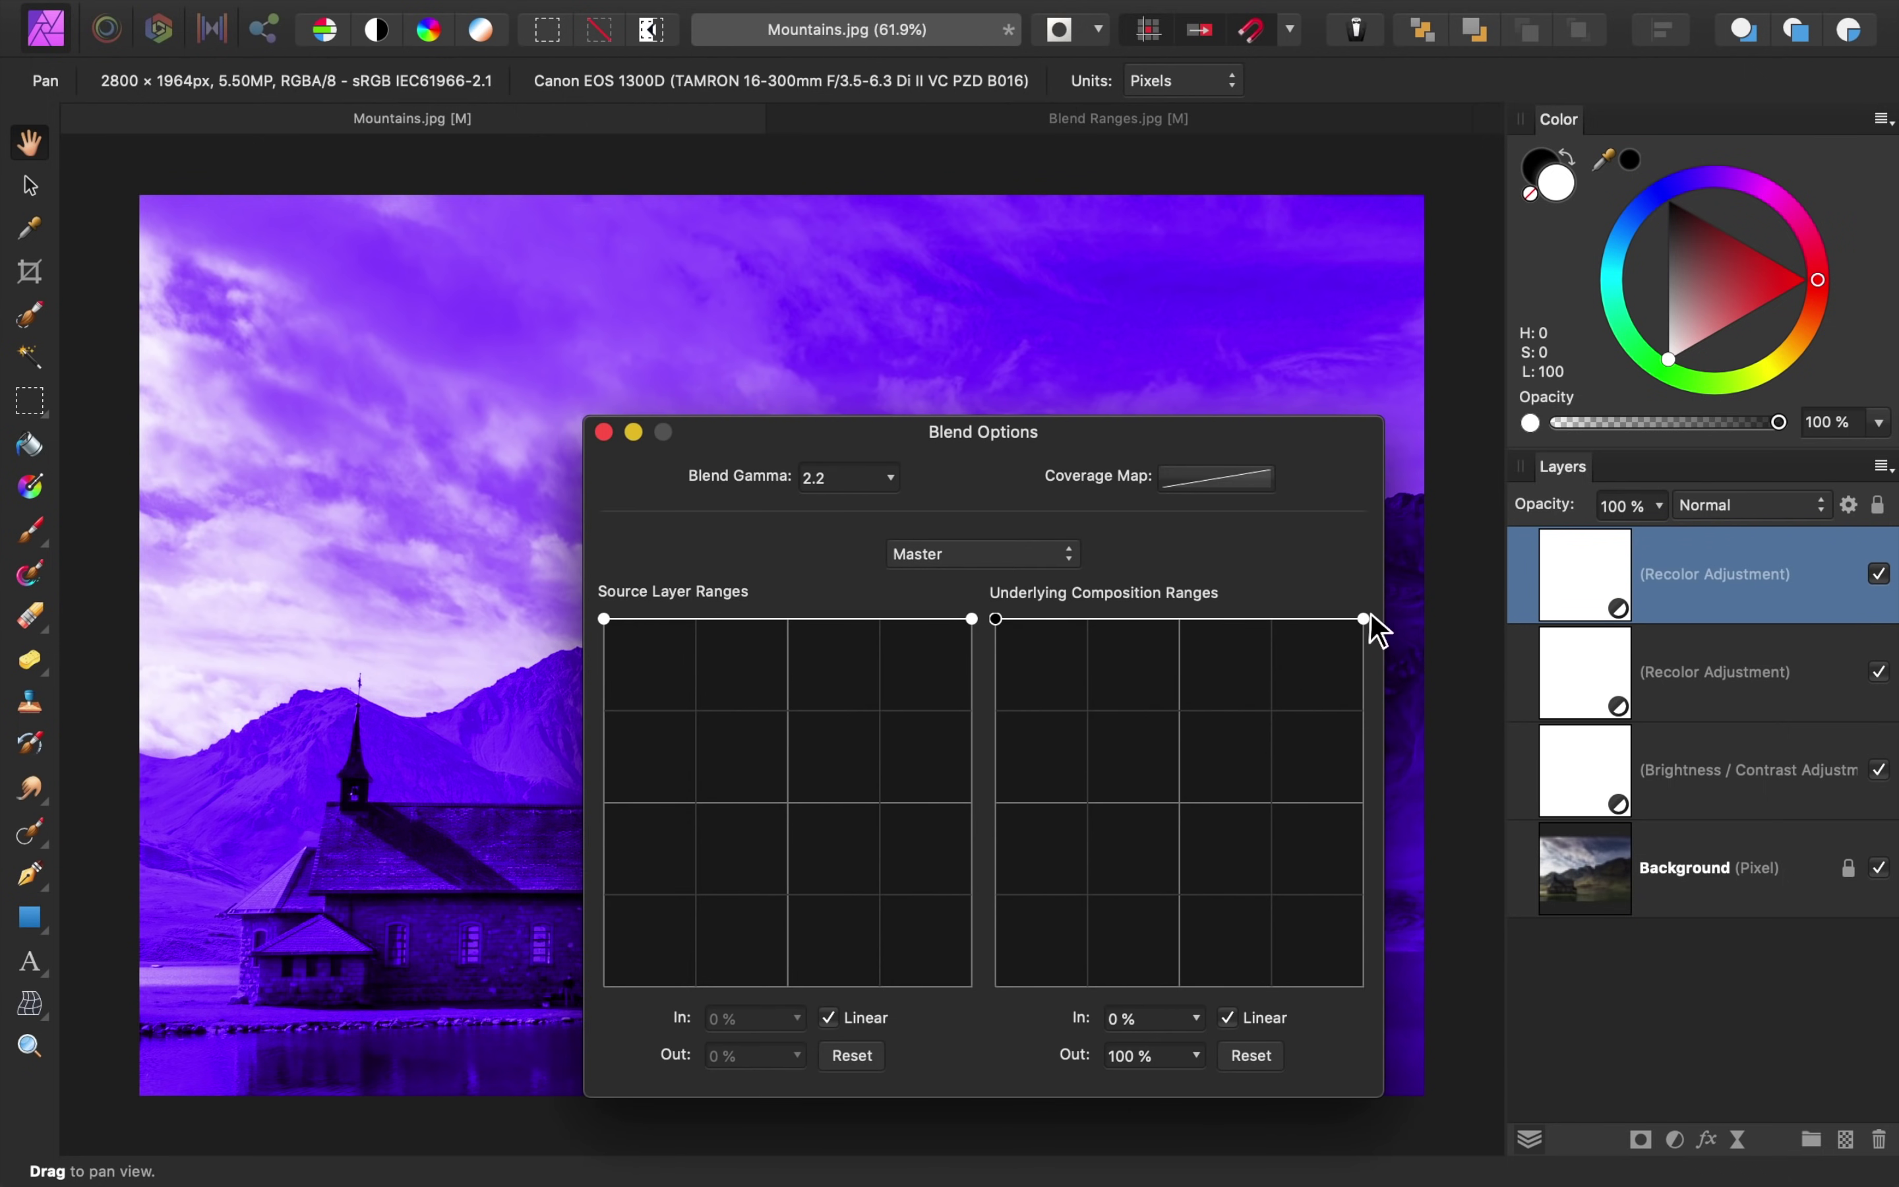
left_click_drag(1369, 619, 1113, 1008)
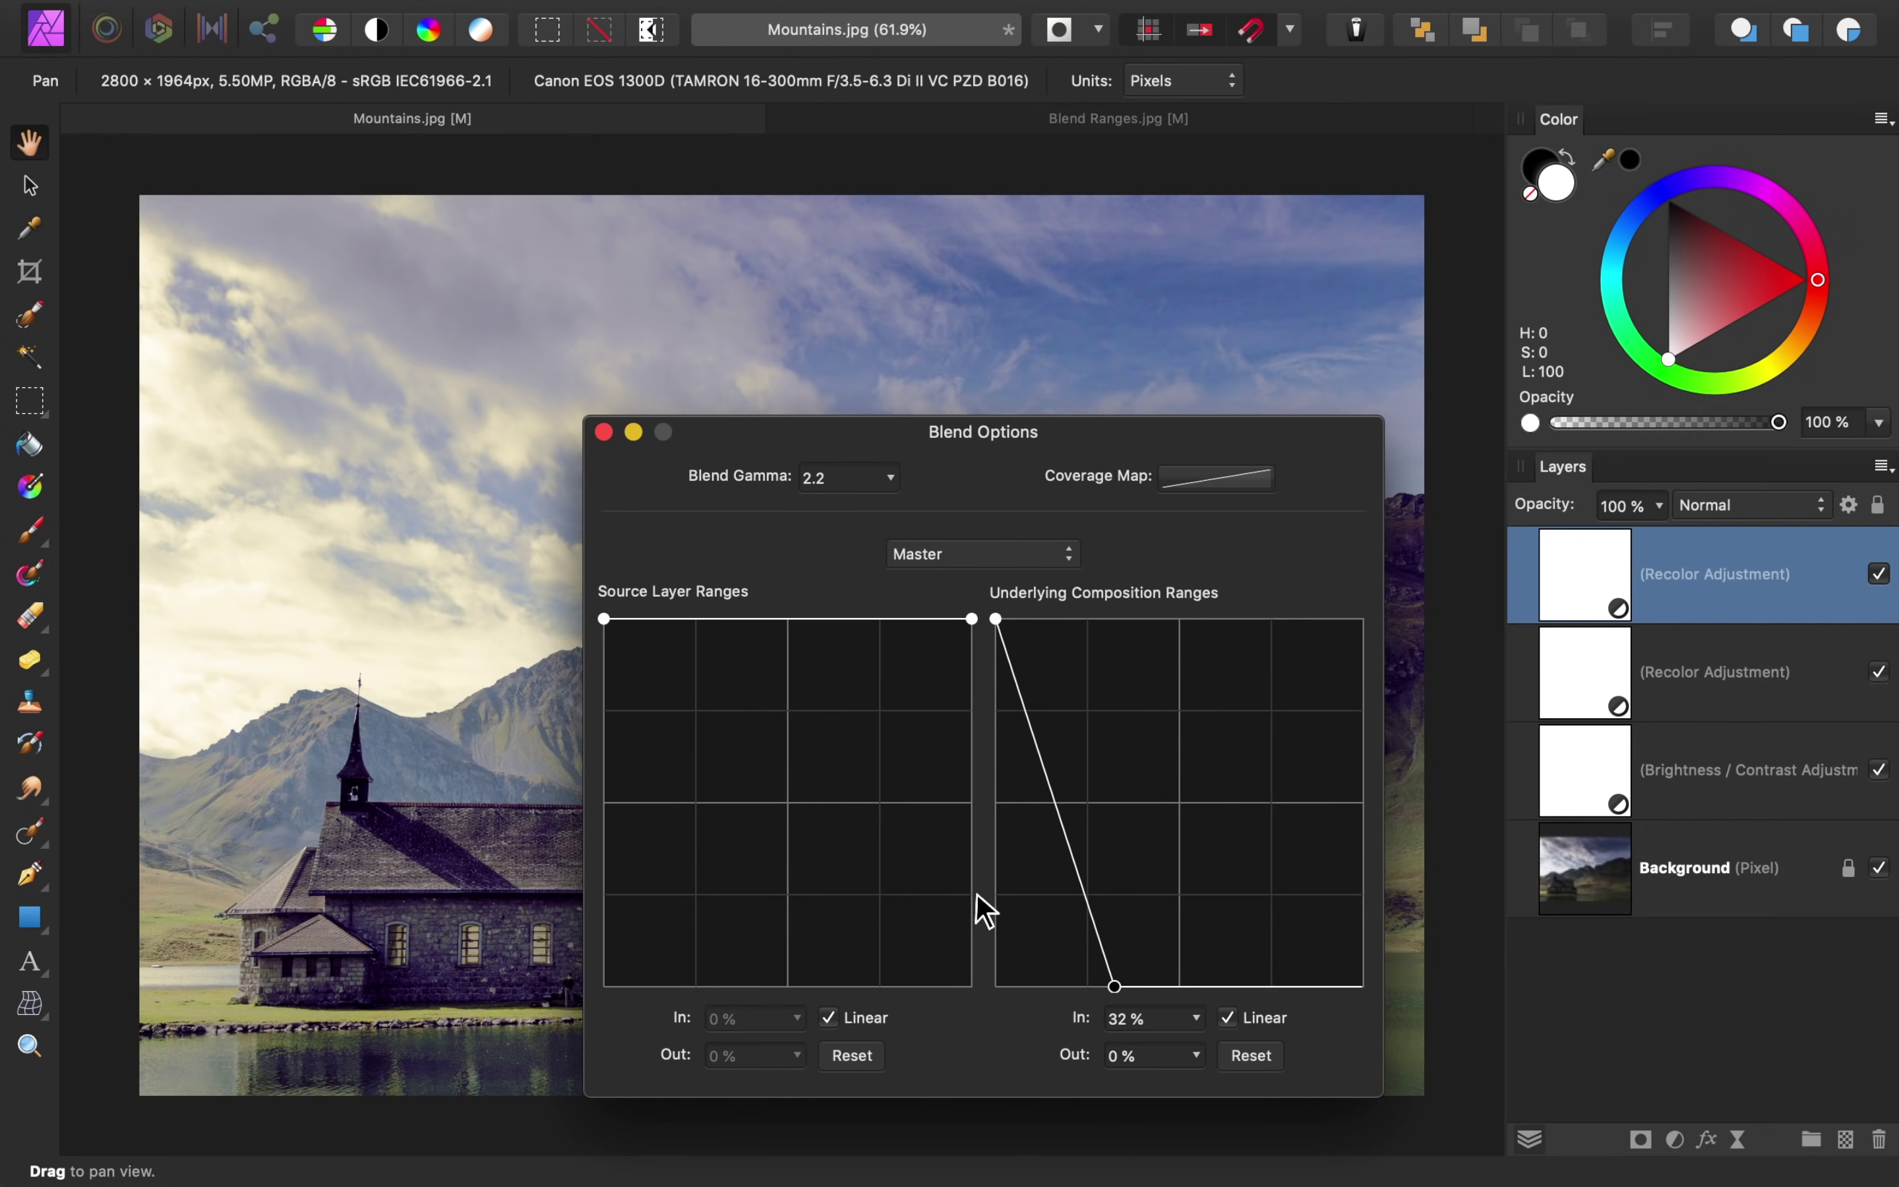
left_click(604, 432)
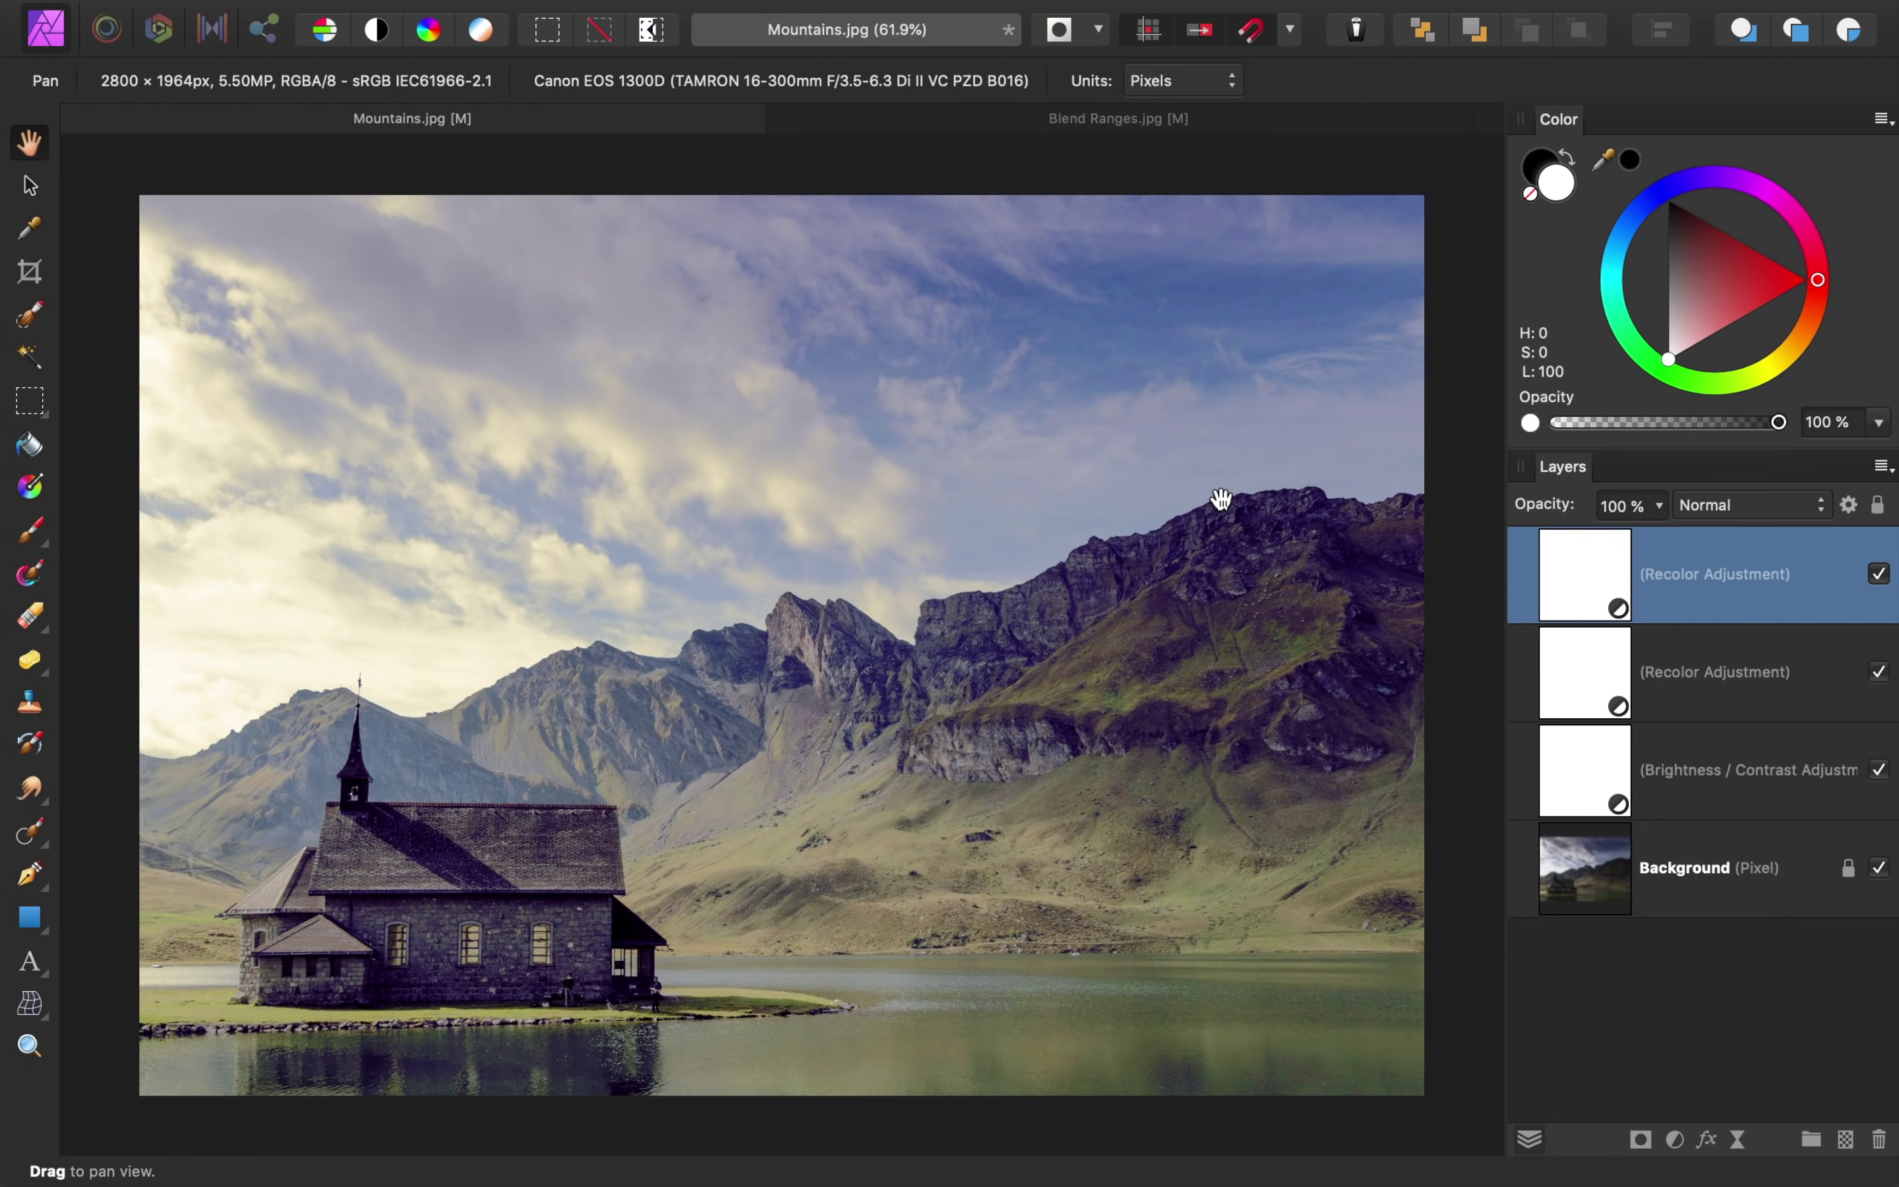
- Toggle the purple Recolor off and on to compare its effect
left_click(1875, 573)
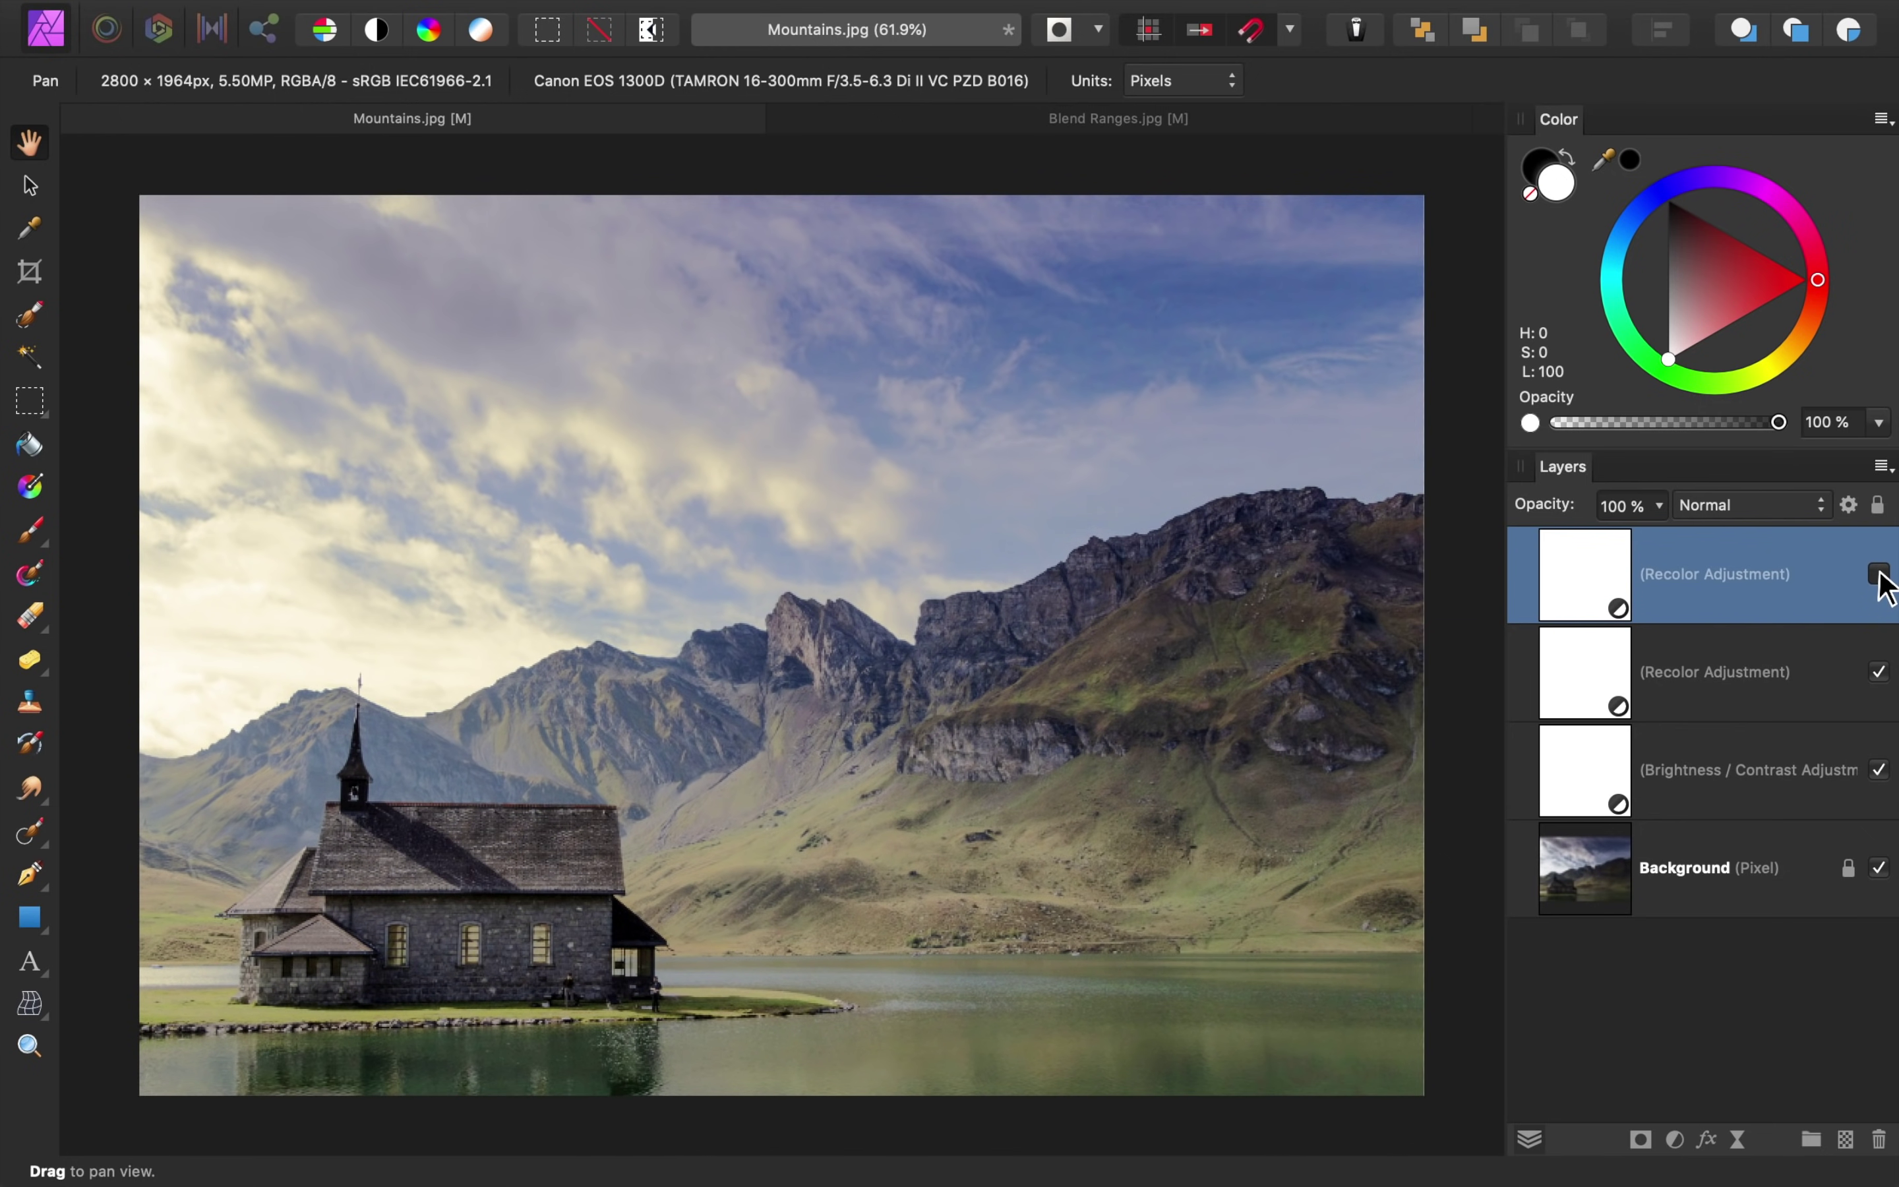
left_click(1878, 574)
left_click(1878, 574)
left_click(1878, 574)
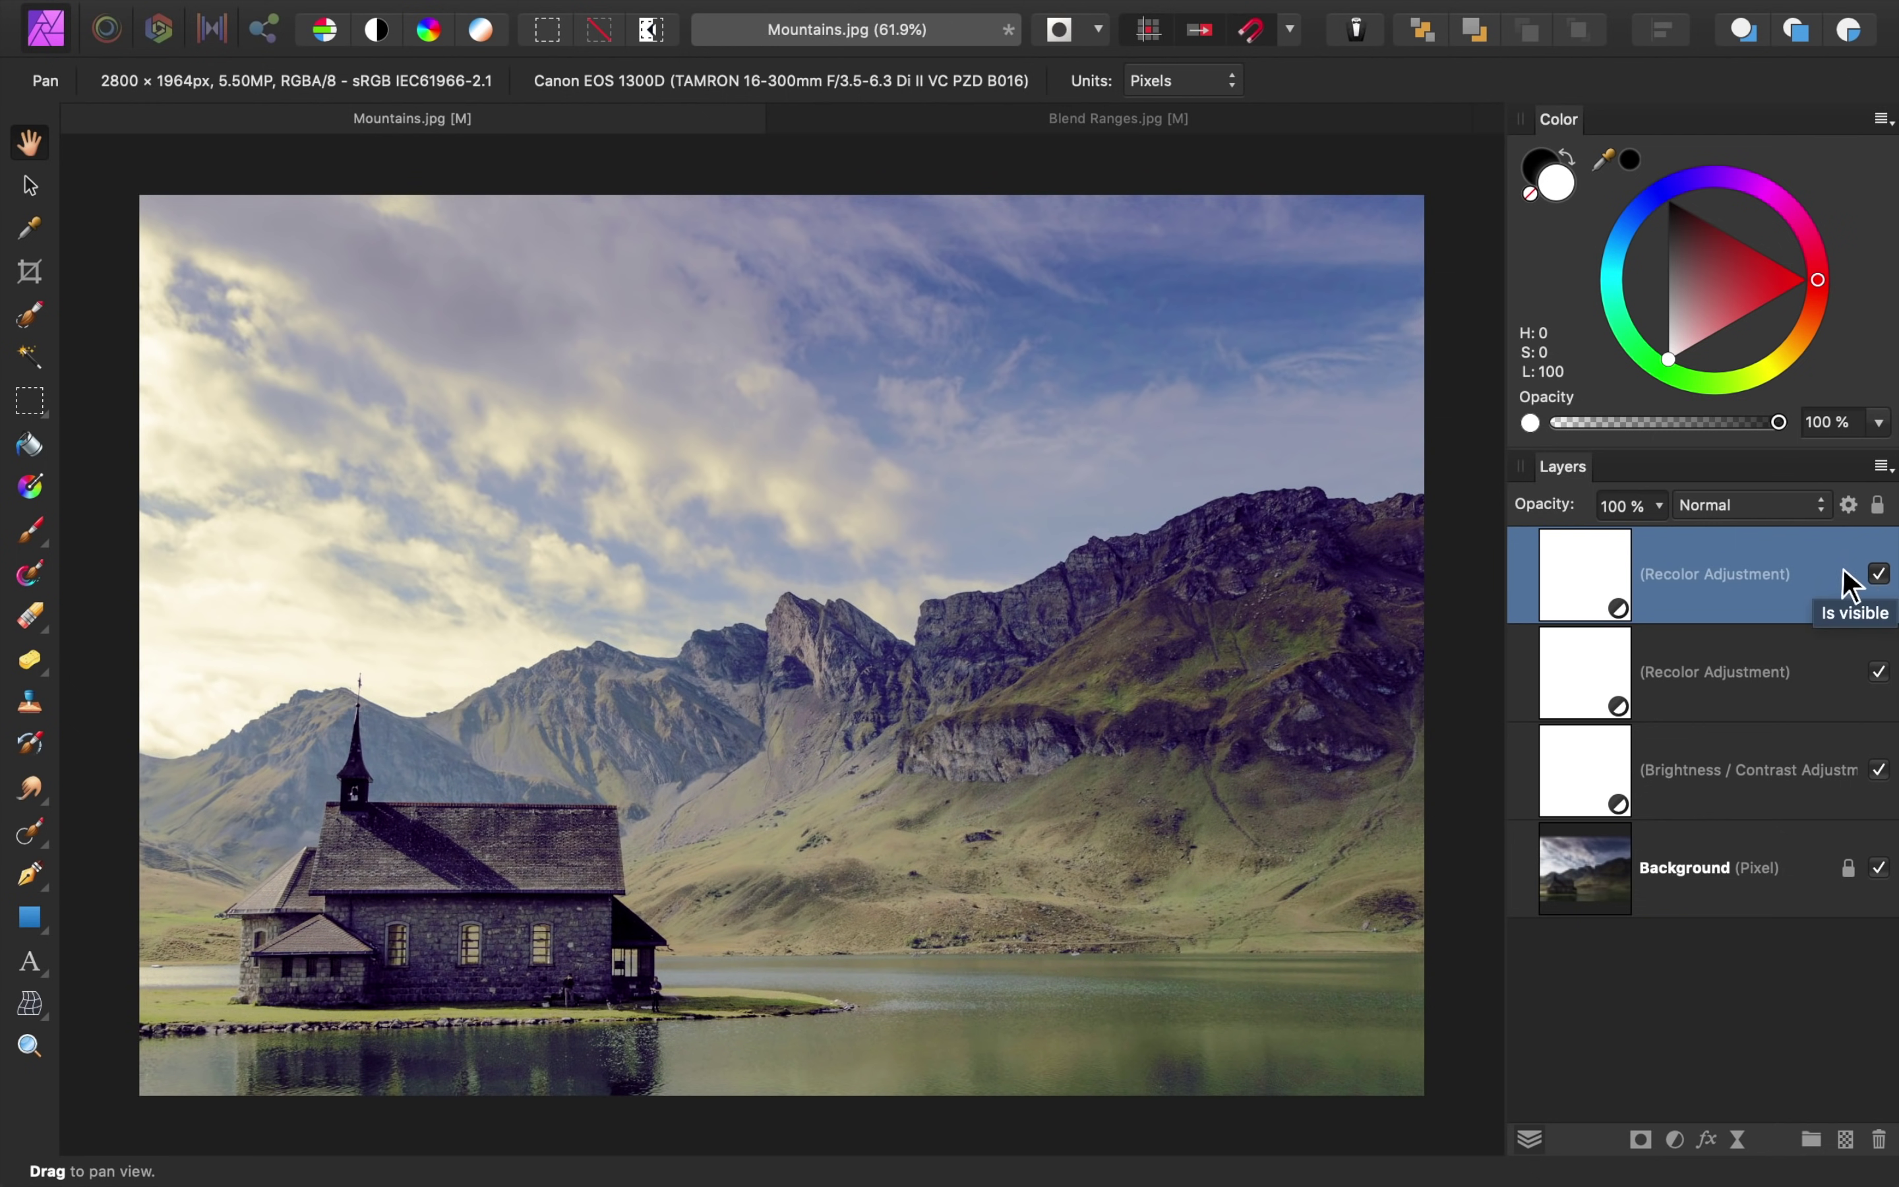
- Lower the purple Recolor's opacity to 58% and compare it on and off
left_click(1657, 504)
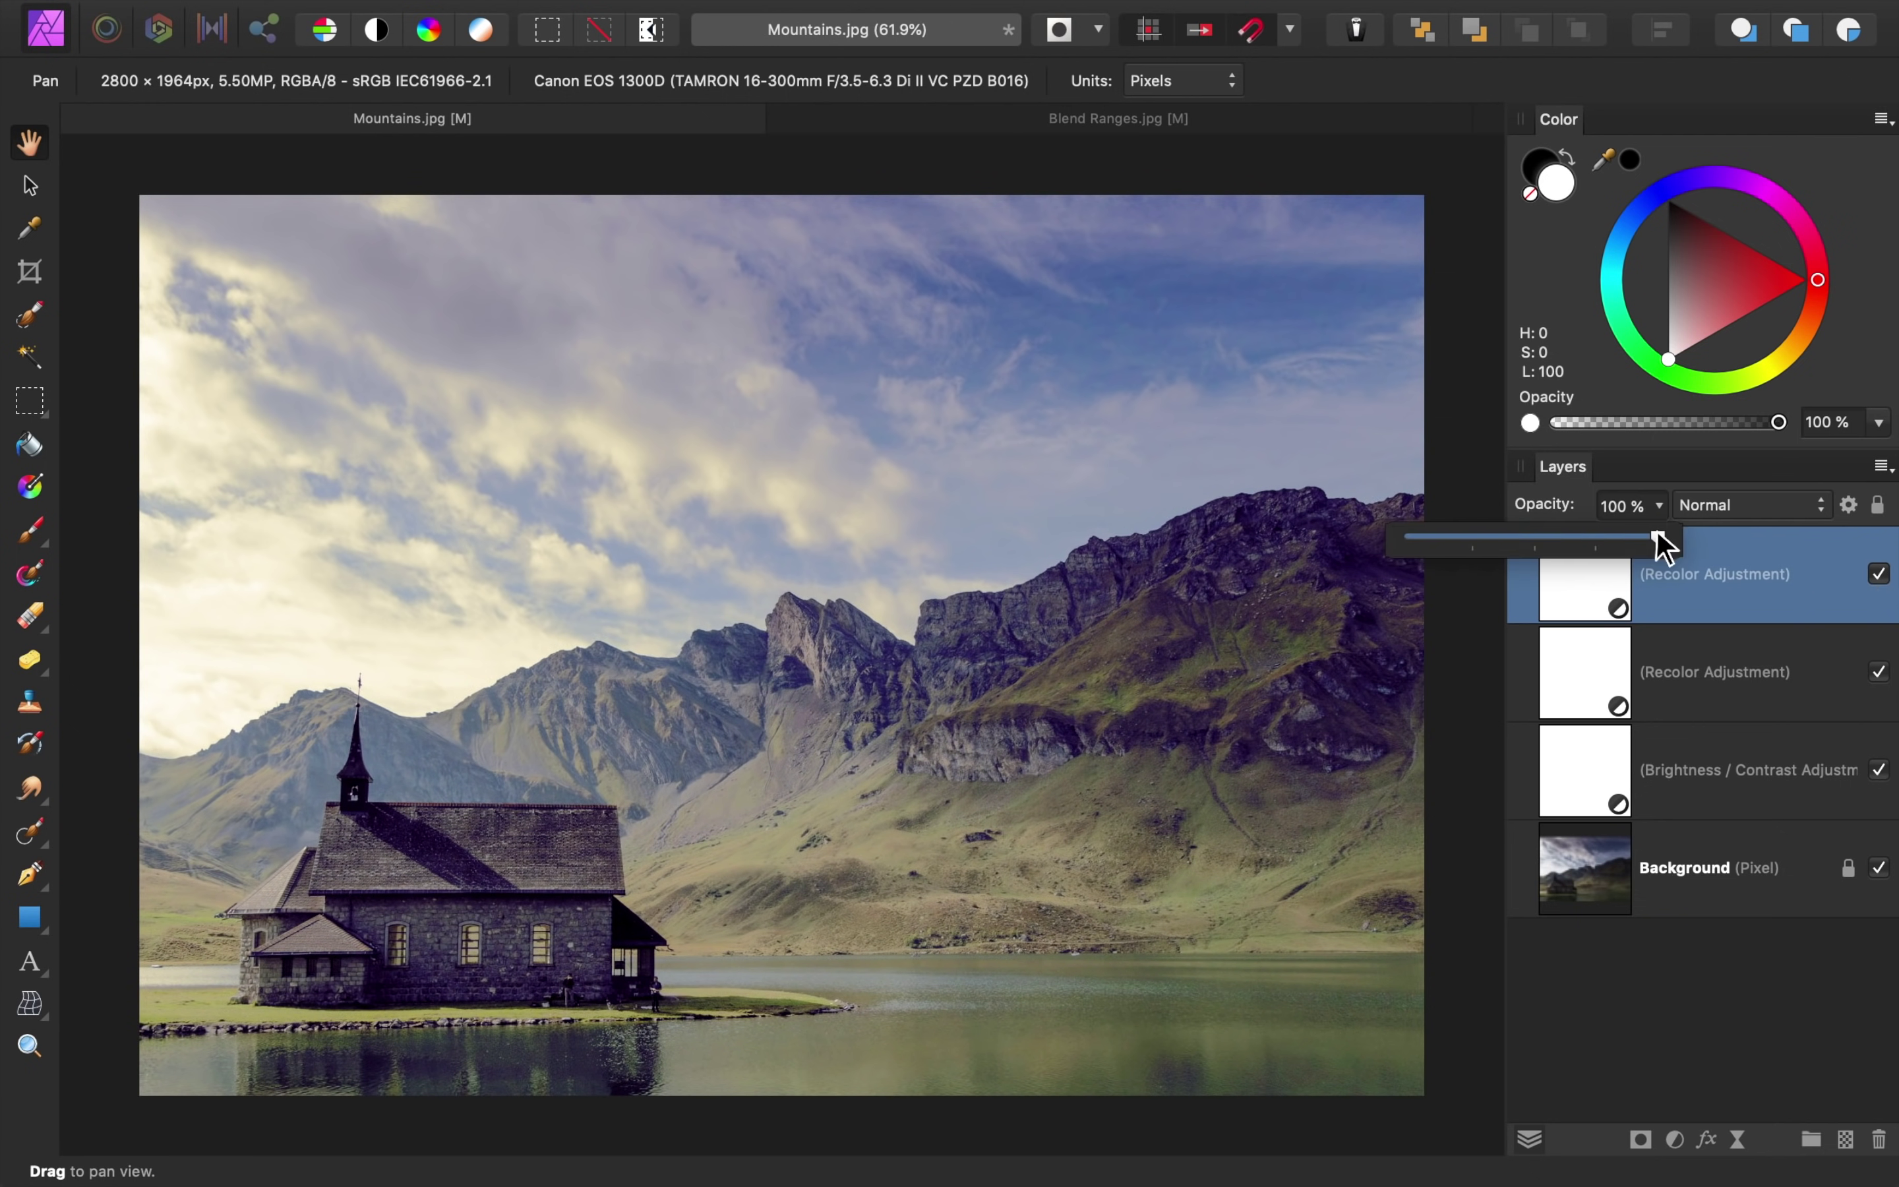
left_click_drag(1656, 538, 1555, 547)
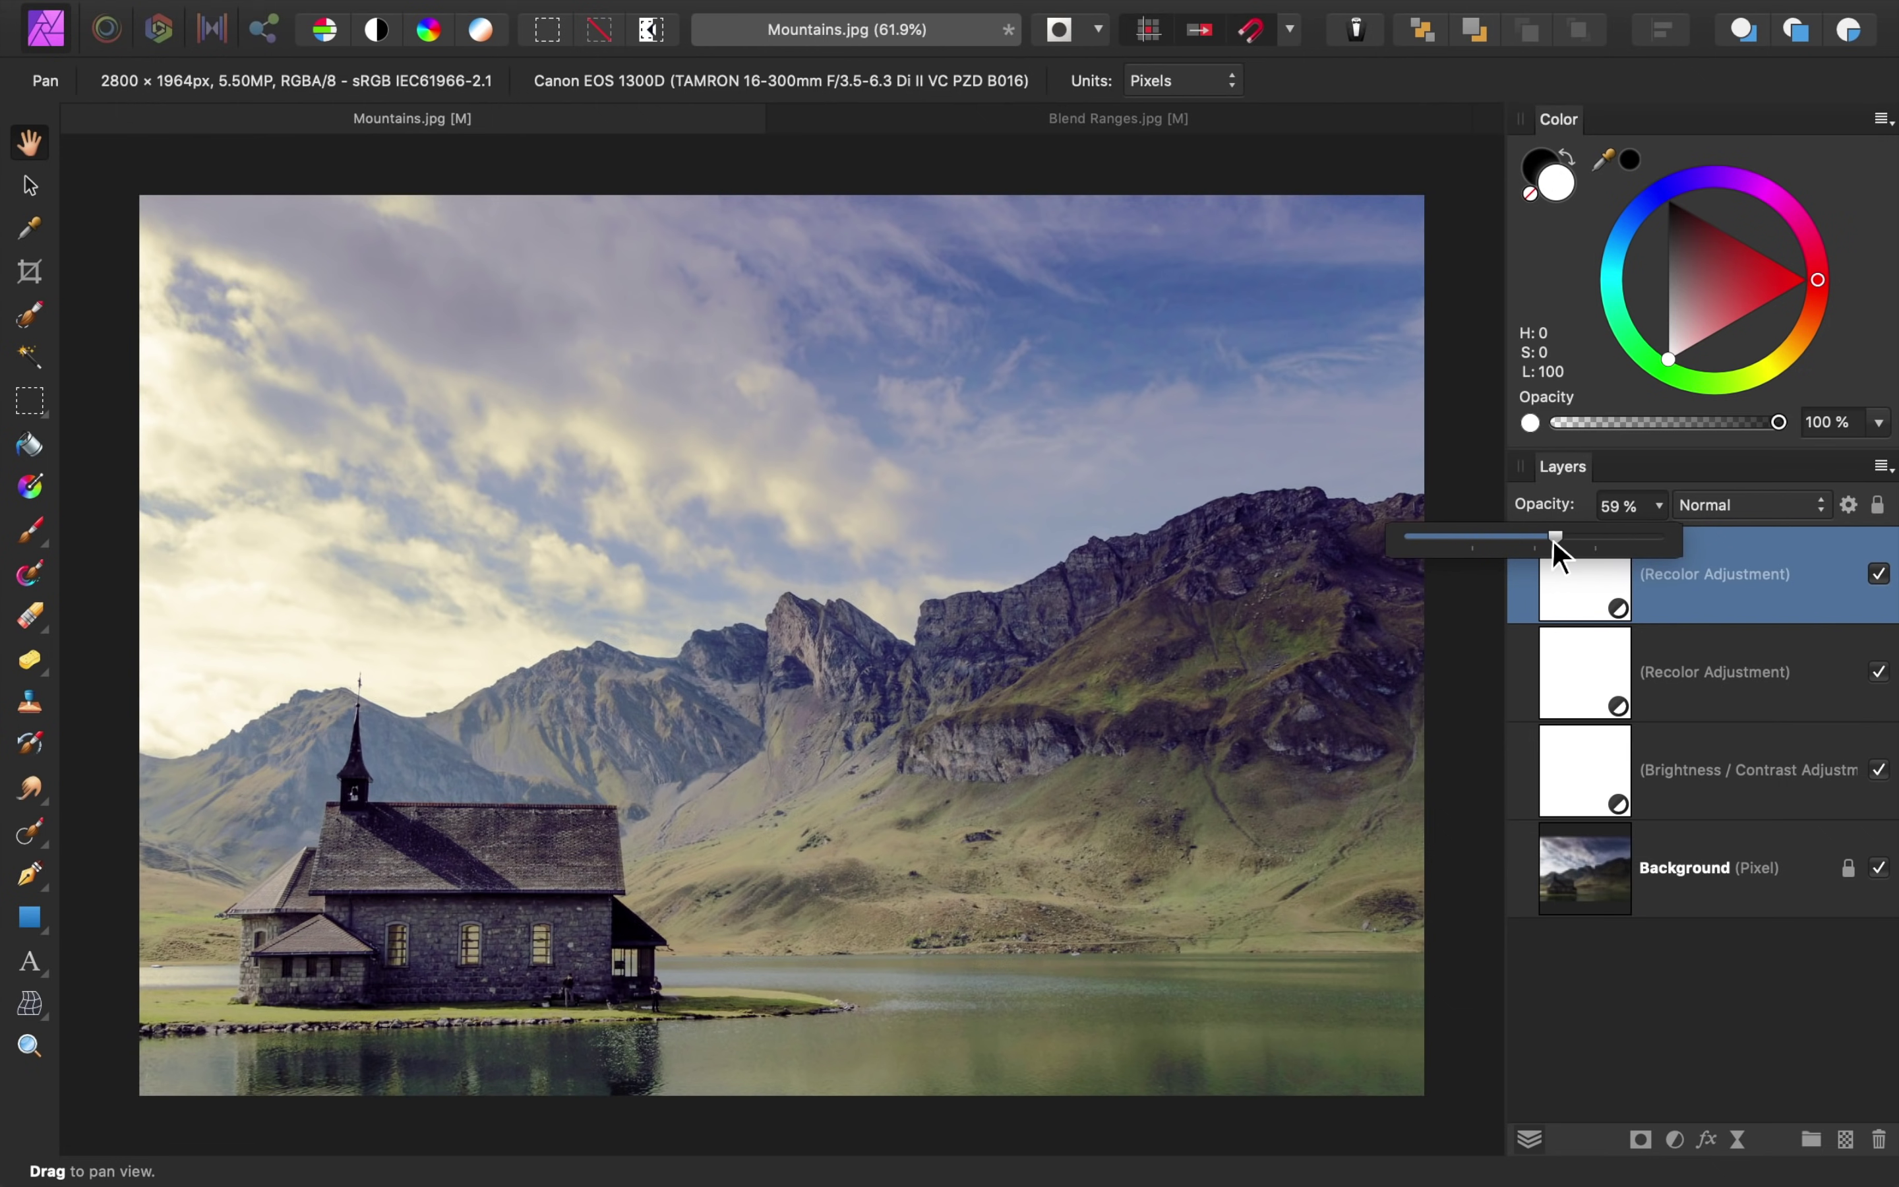
left_click(1660, 502)
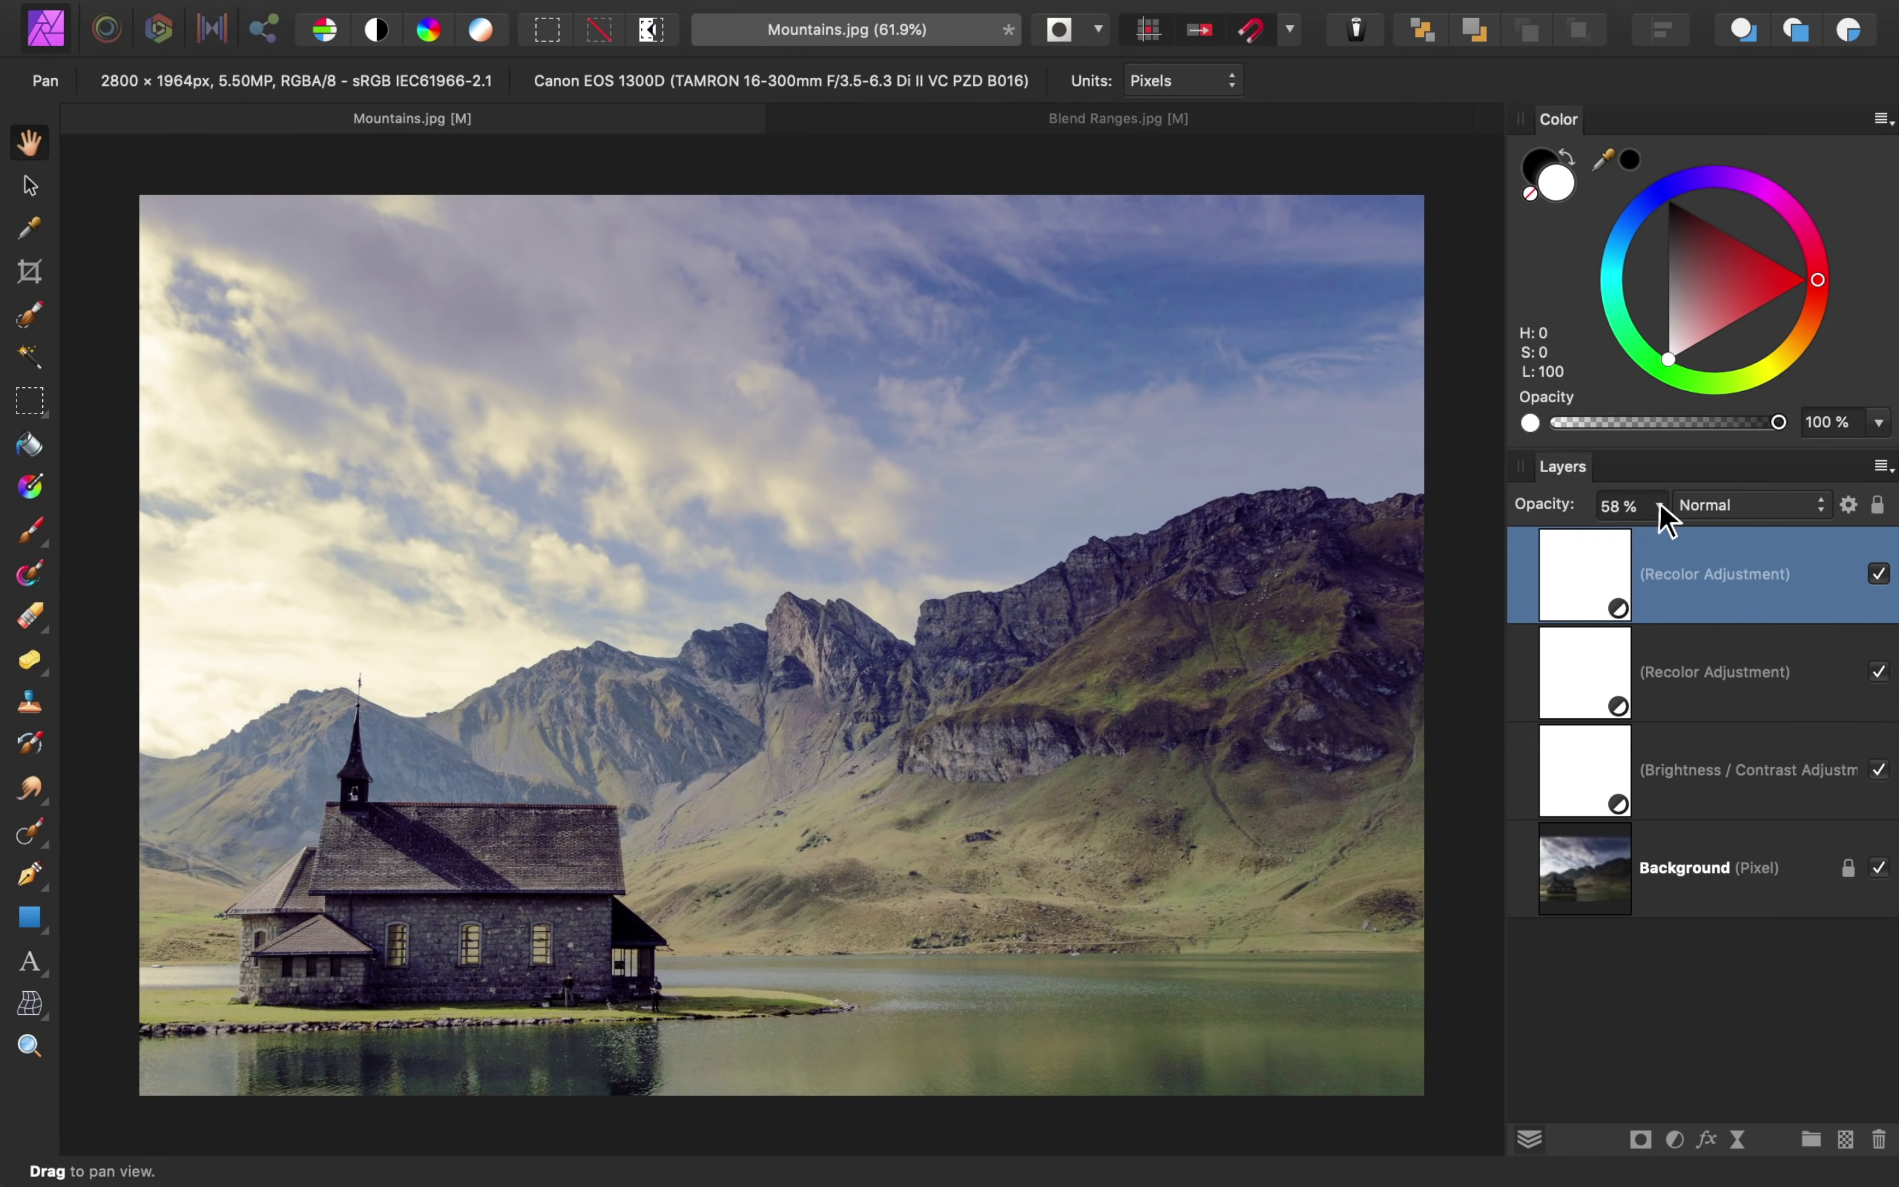
left_click(1879, 574)
left_click(1878, 574)
left_click(1879, 573)
left_click(1824, 697, "shift")
left_click(1879, 671)
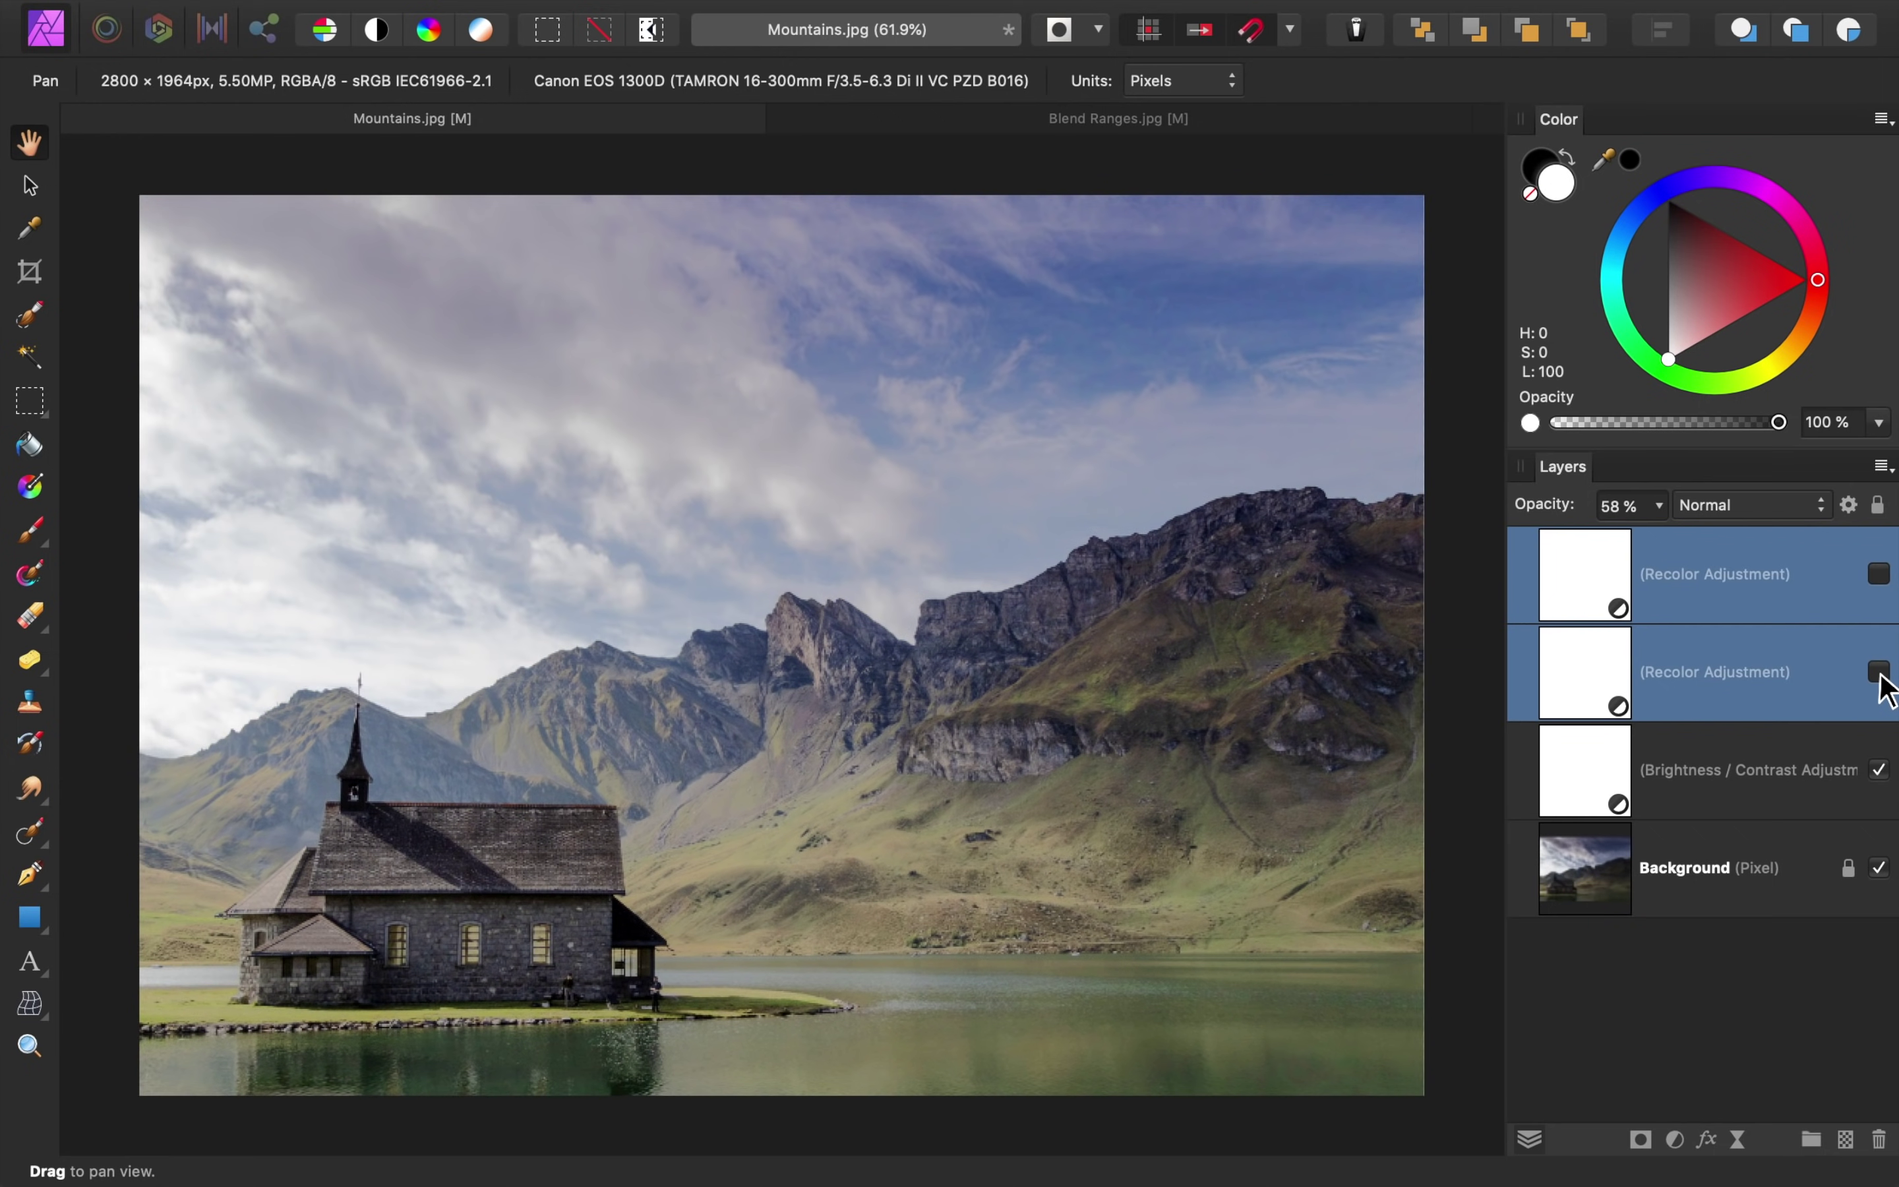
left_click(1878, 671)
left_click(1878, 671)
left_click(1879, 671)
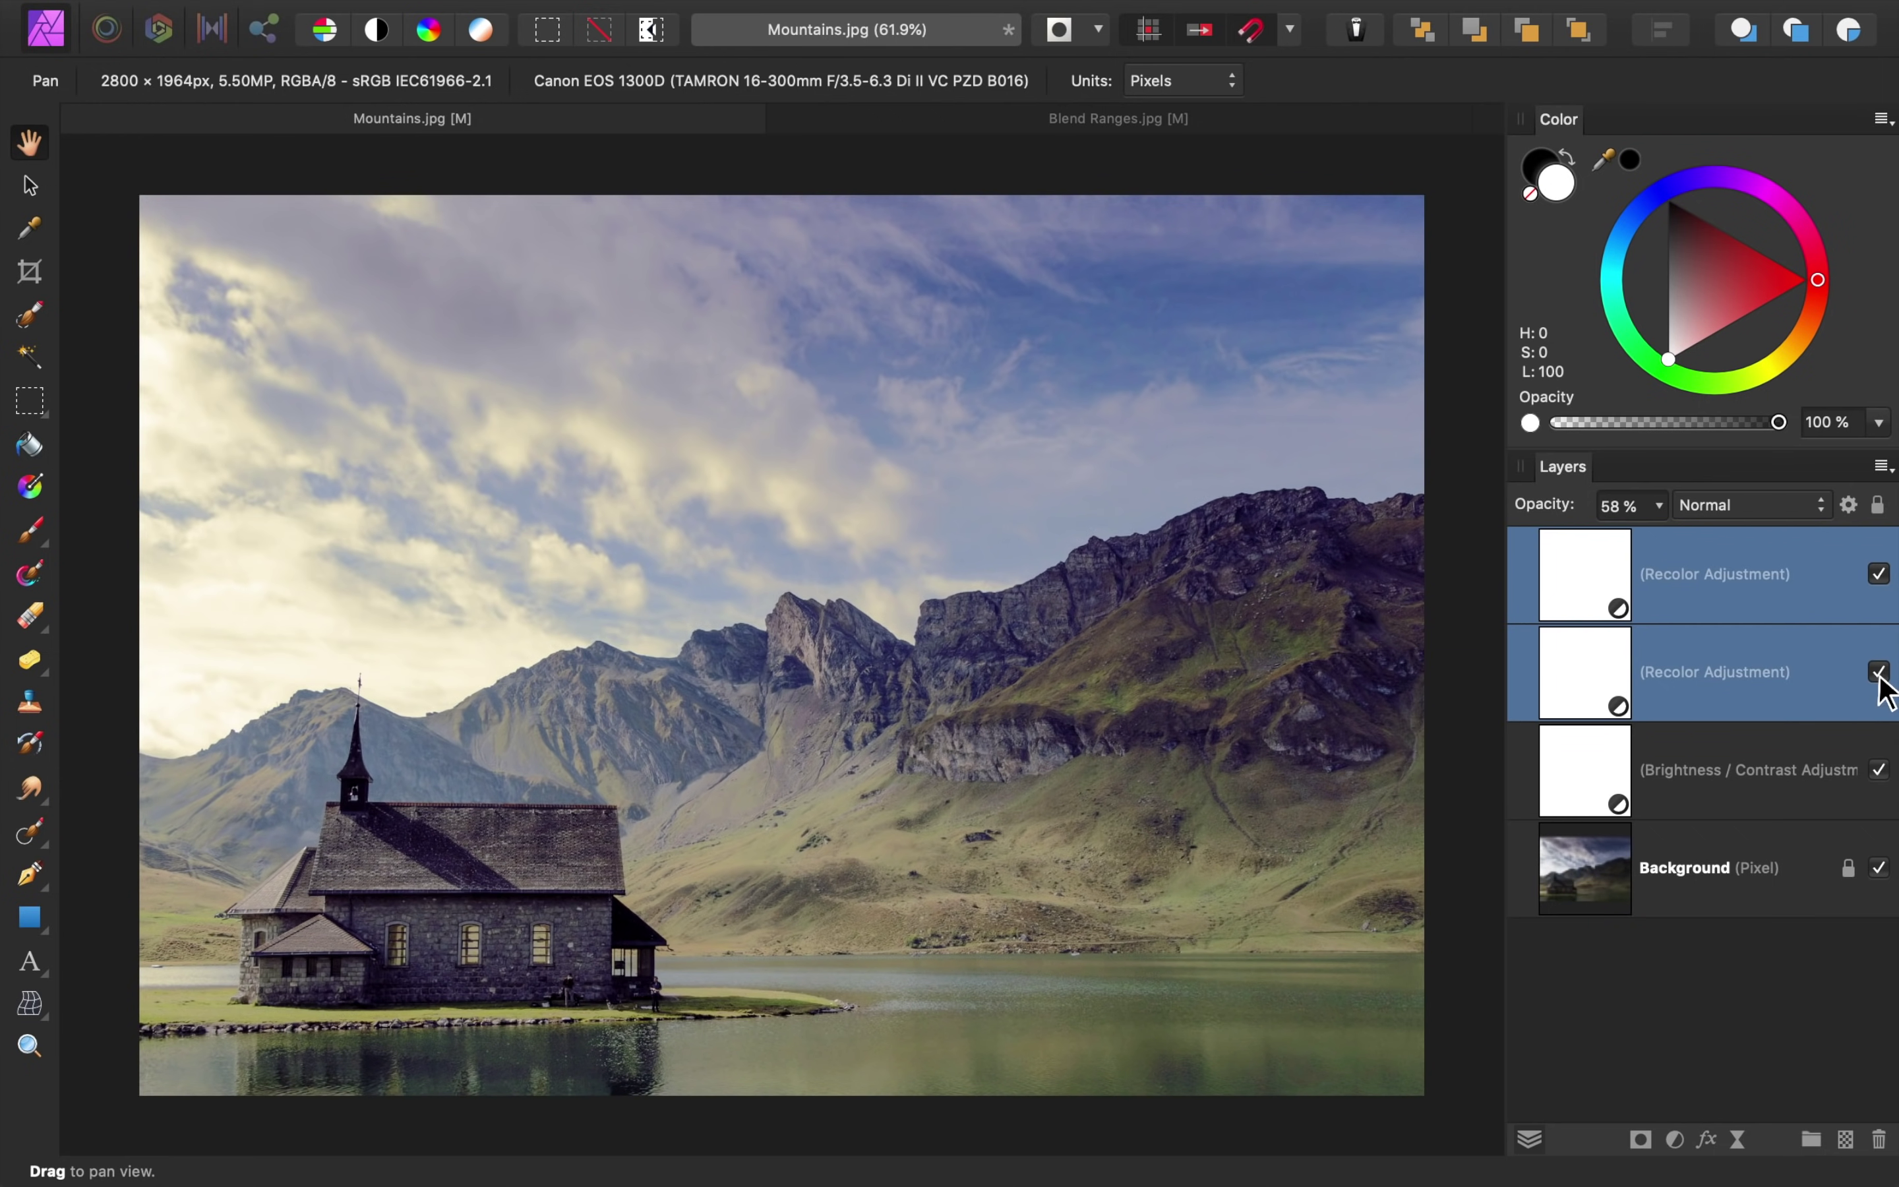
left_click(1820, 796)
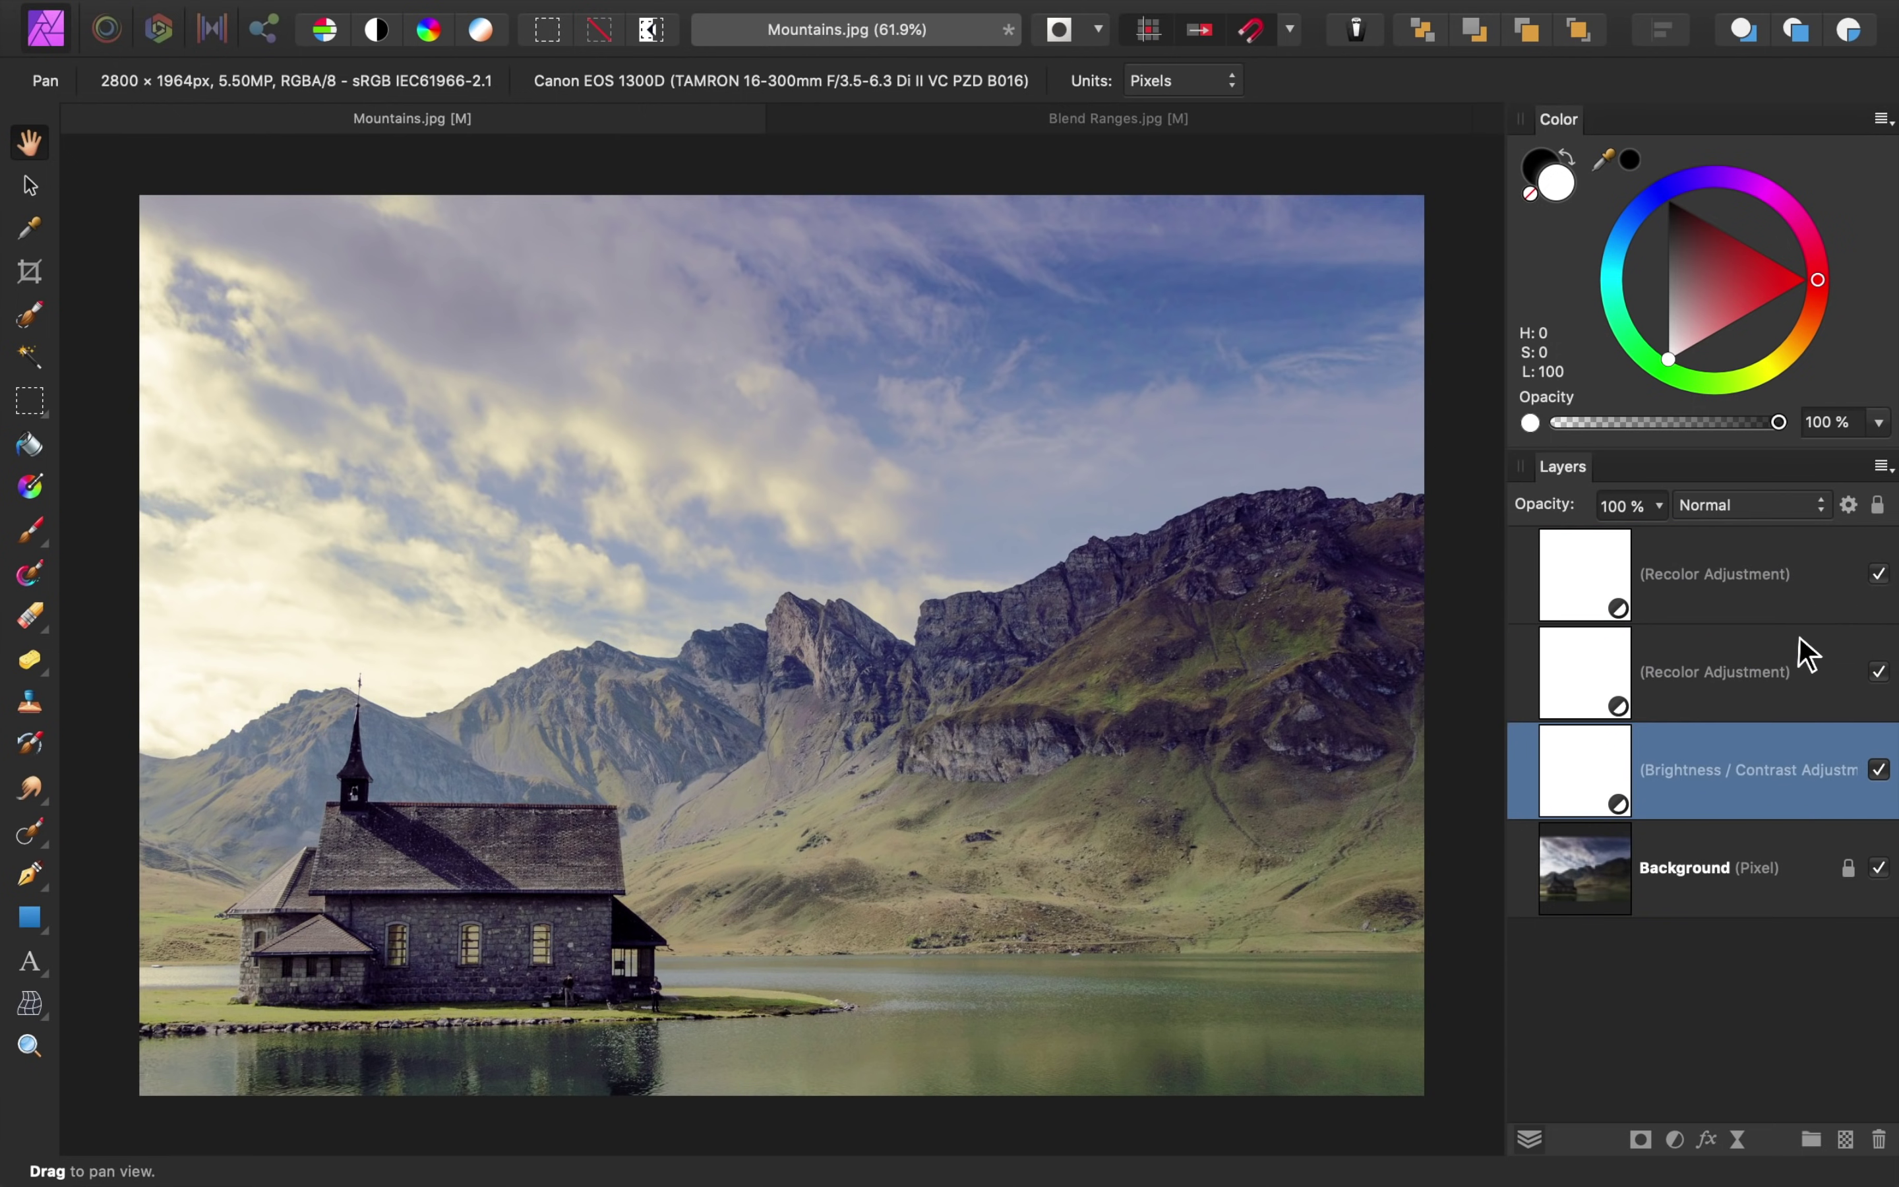
left_click(1805, 589, "shift")
left_click(1879, 576)
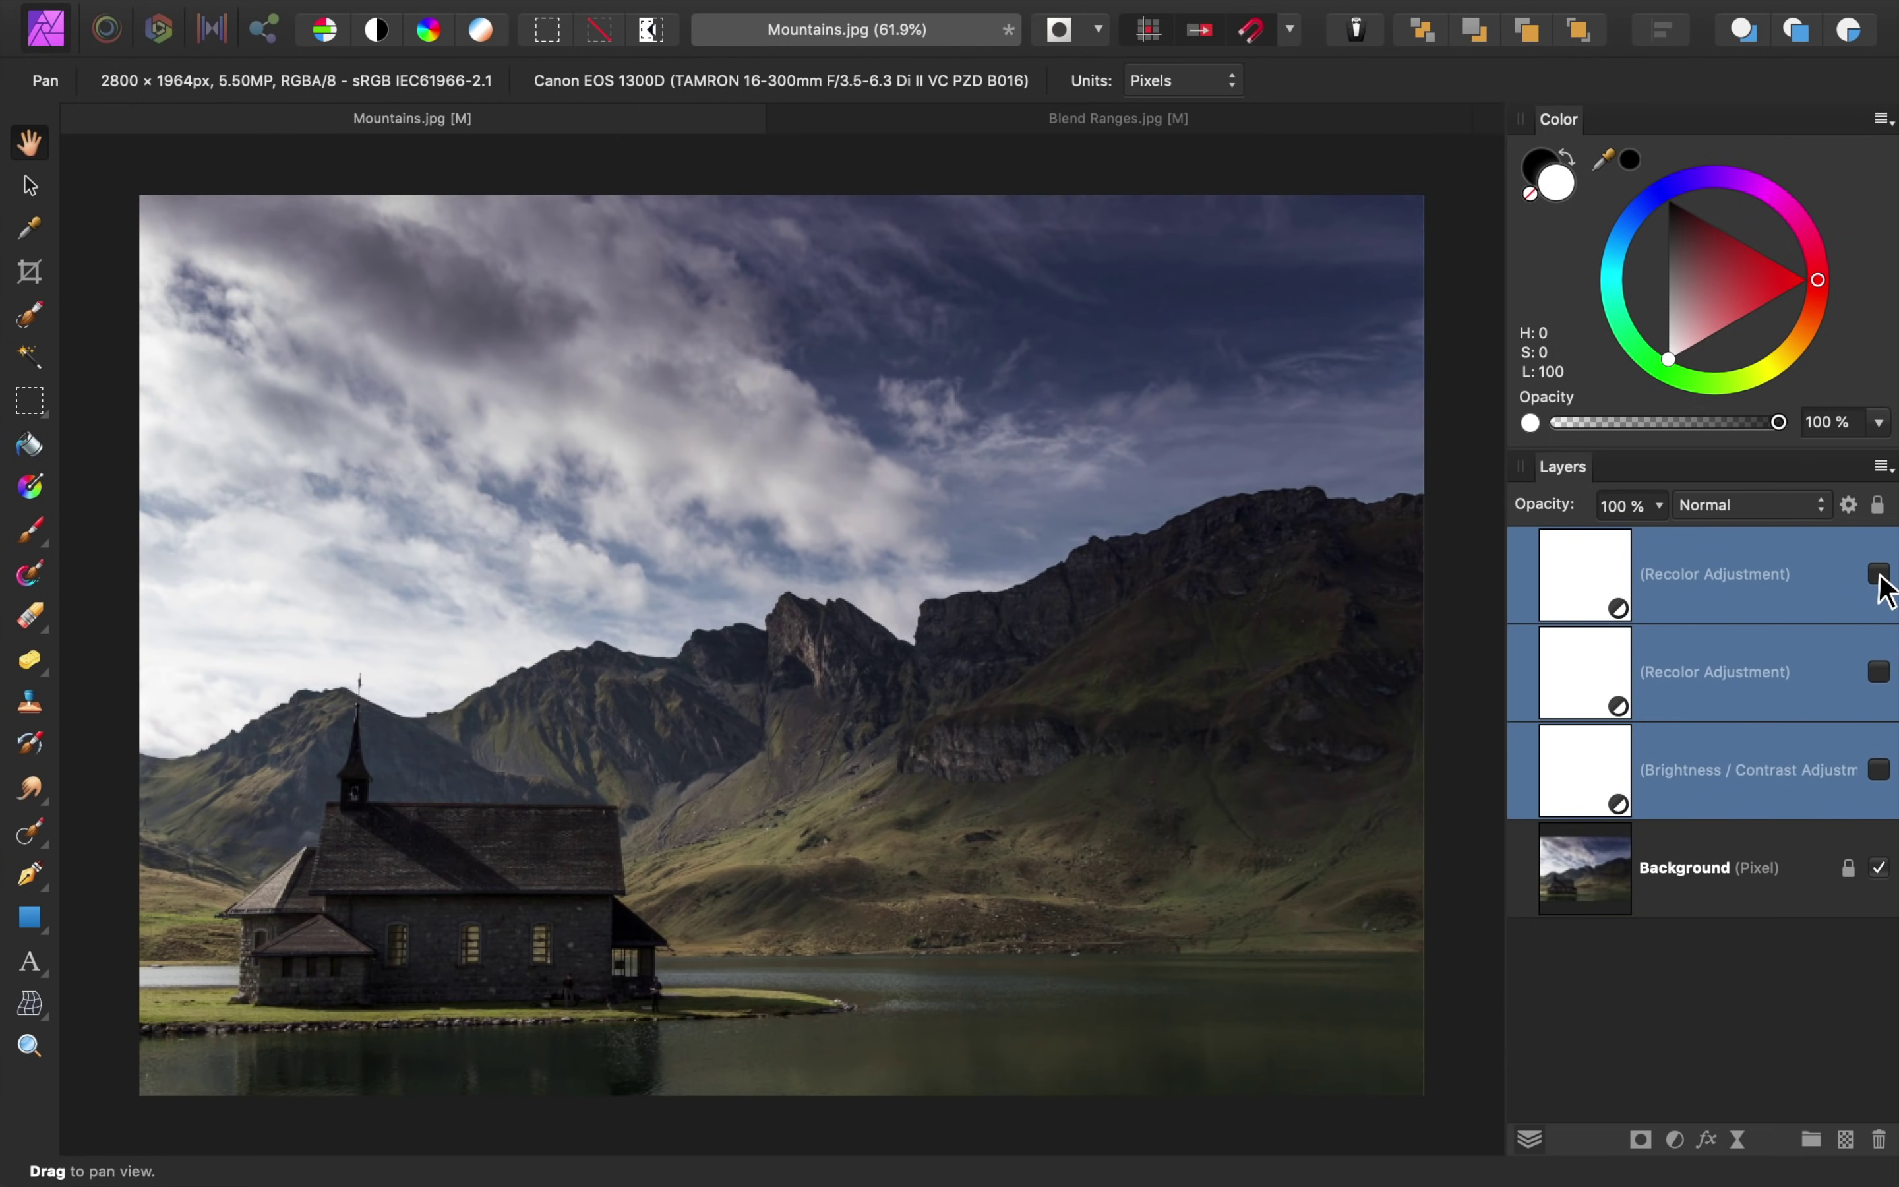
left_click(1879, 576)
left_click(1879, 576)
left_click(1879, 576)
left_click(1879, 576)
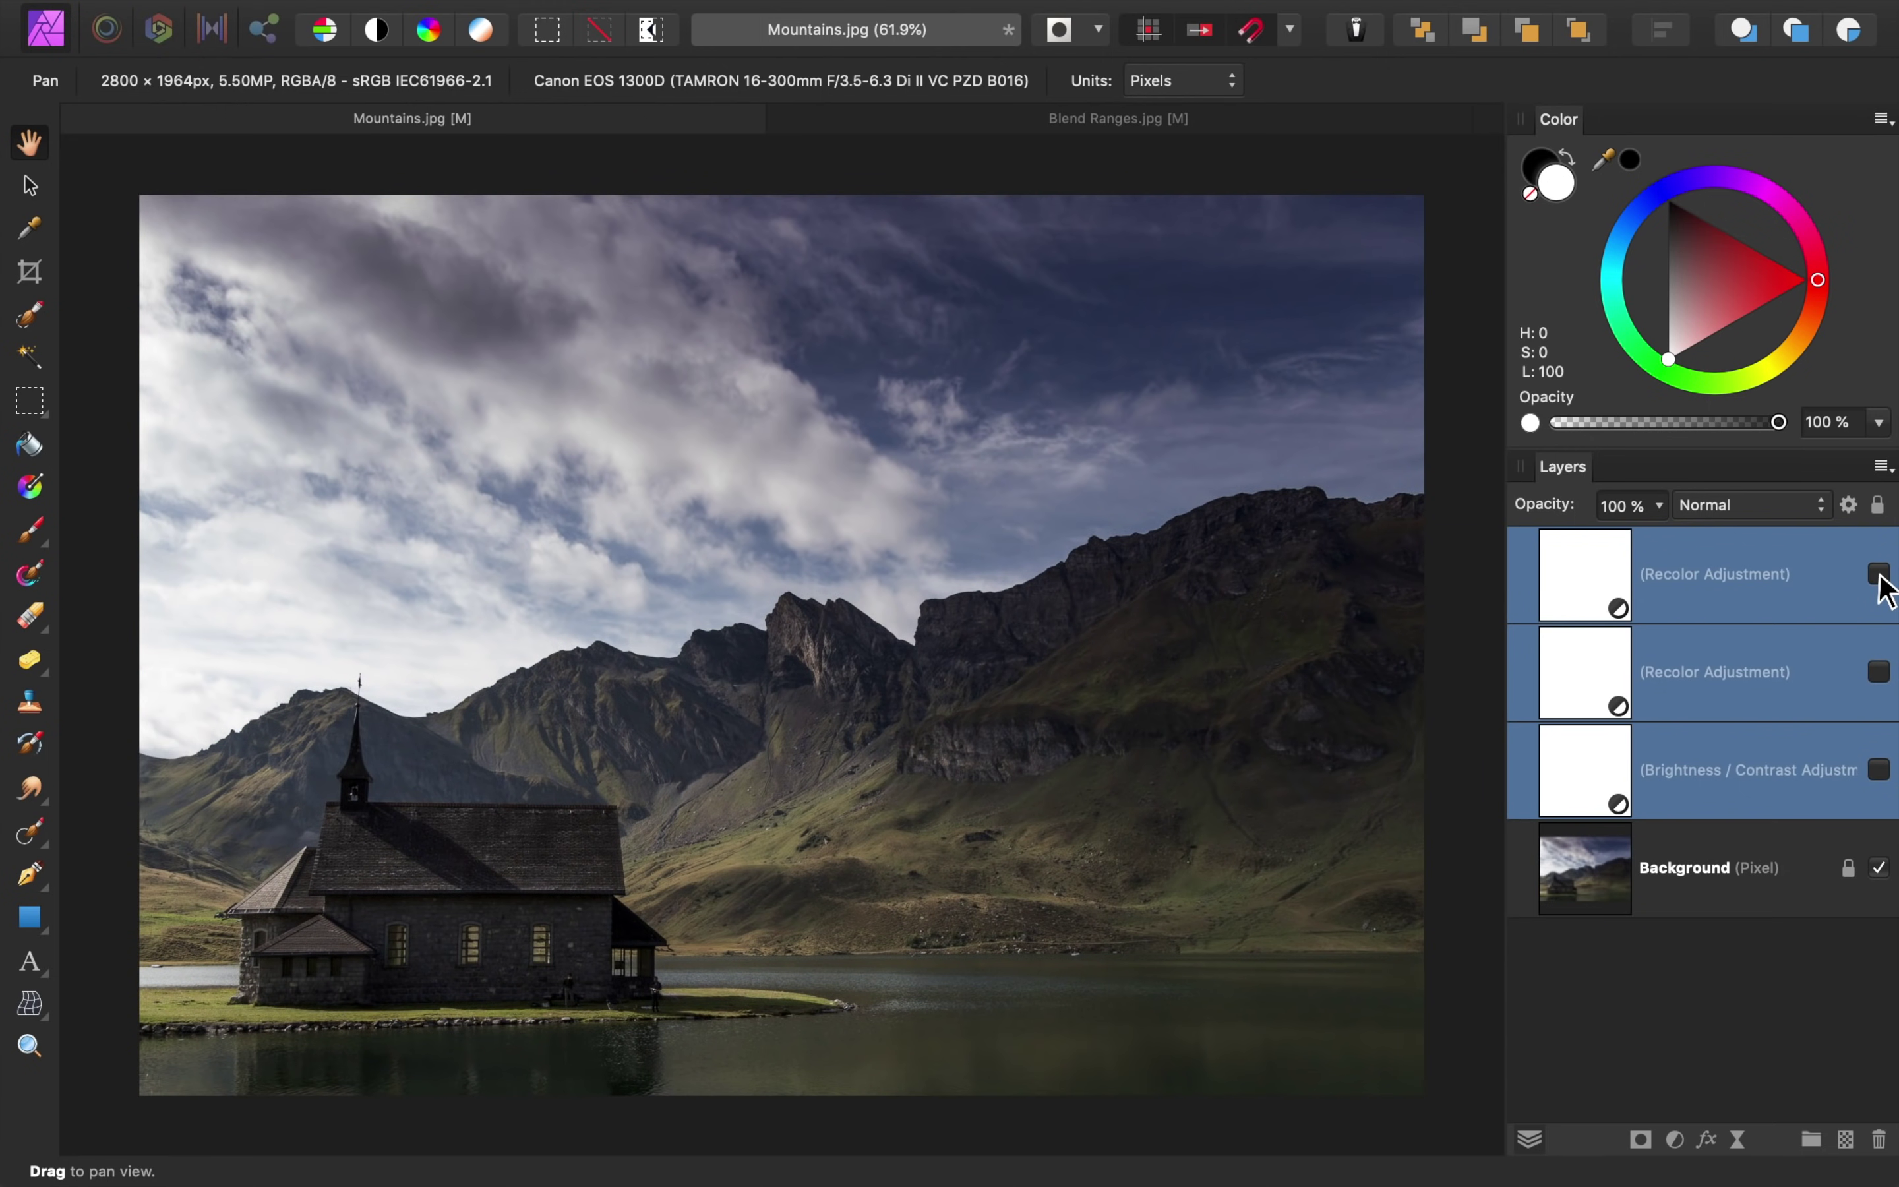
left_click(1880, 576)
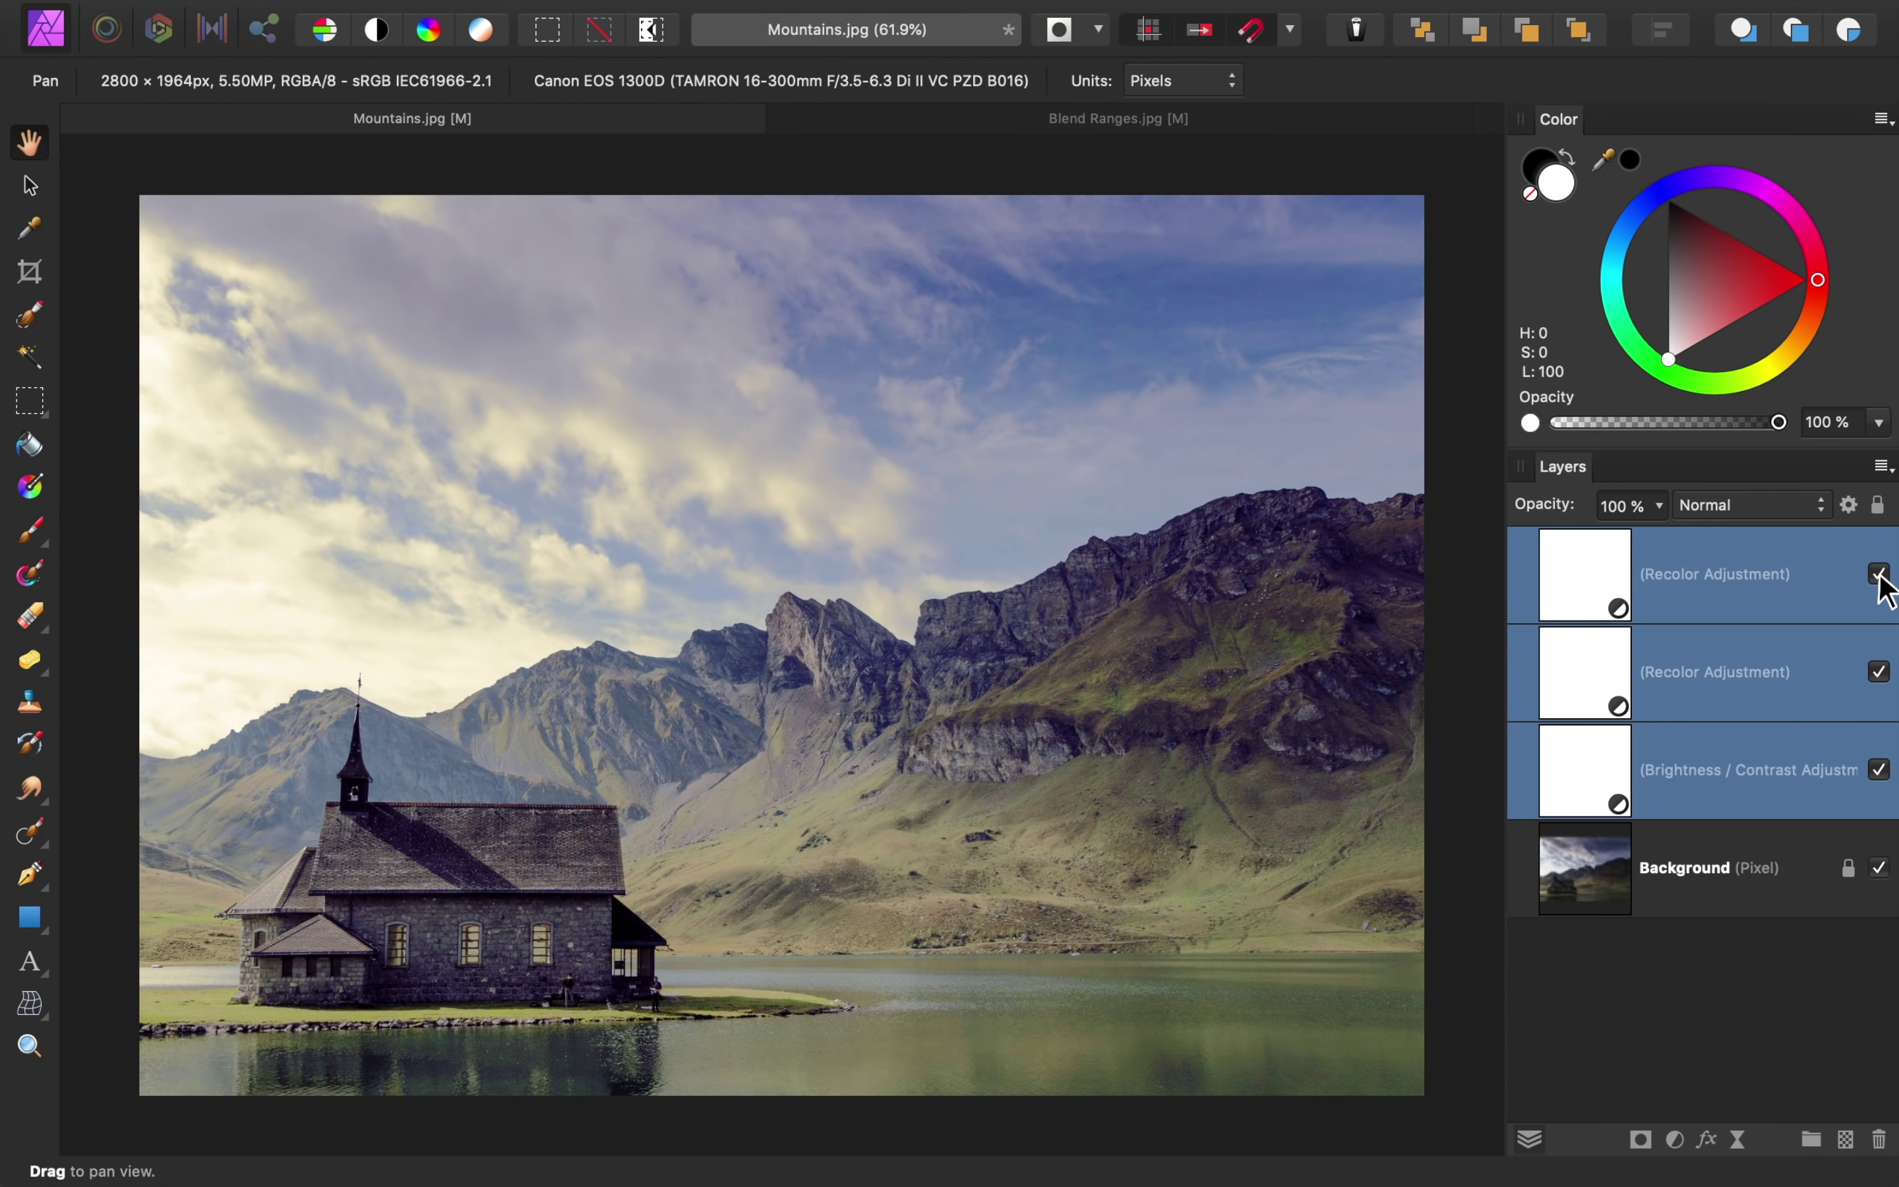